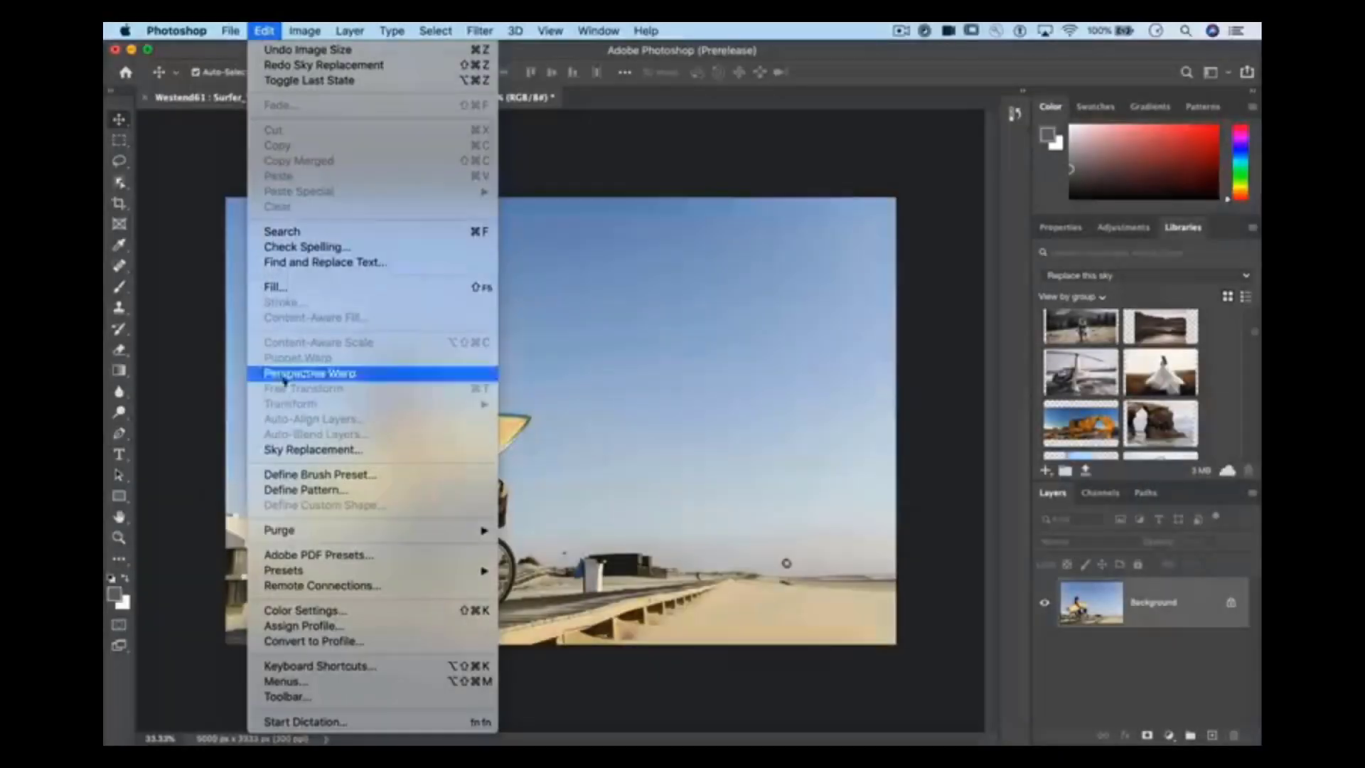
- Preview several sunset sky presets, then choose the vivid pink Spectacular sky with larger thumbnails
click(400, 455)
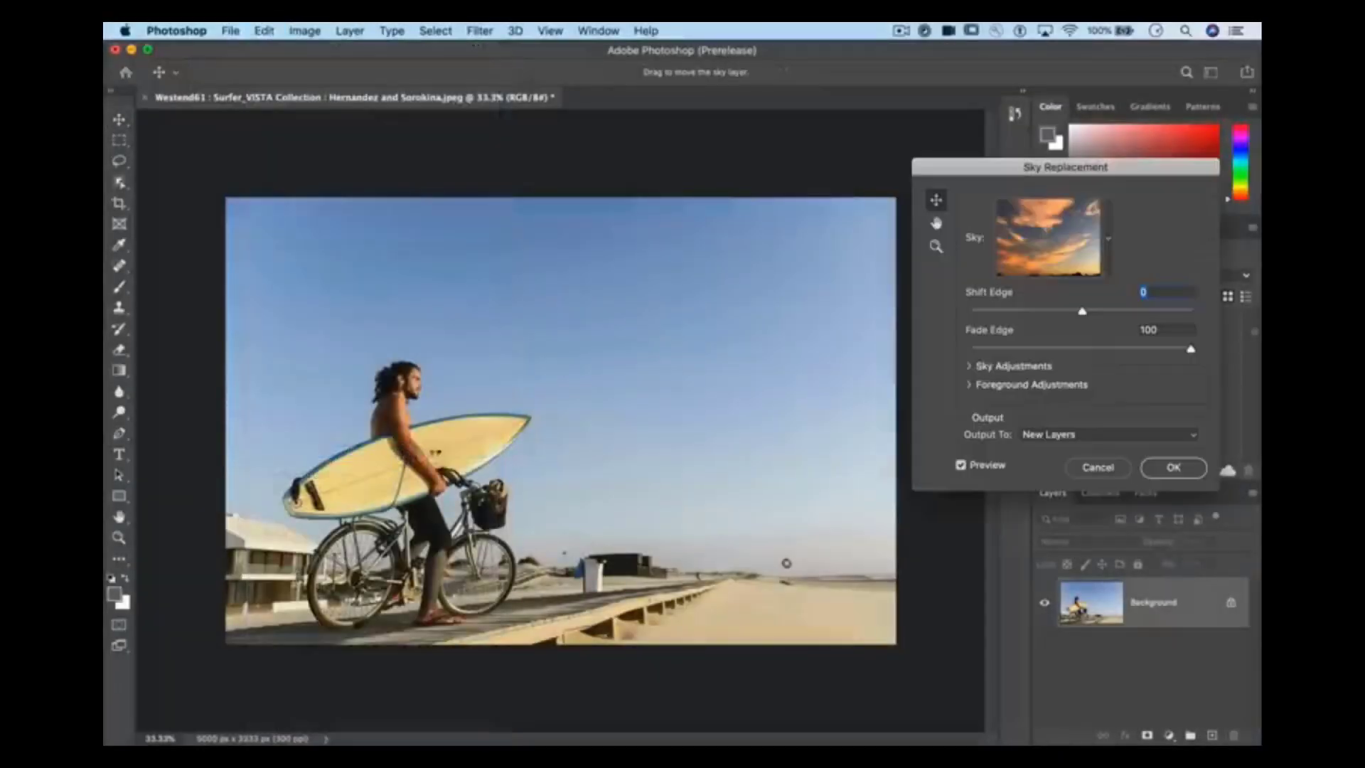
click(1109, 245)
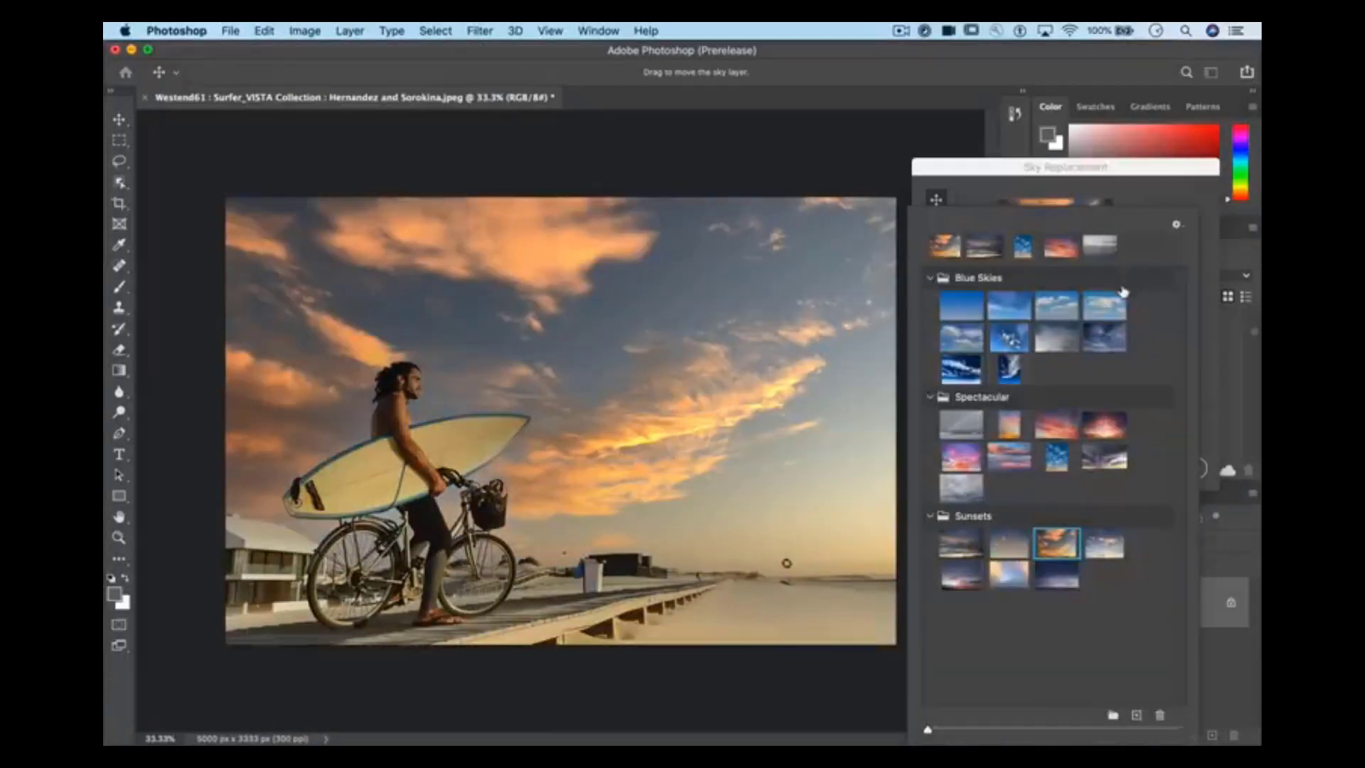
click(961, 574)
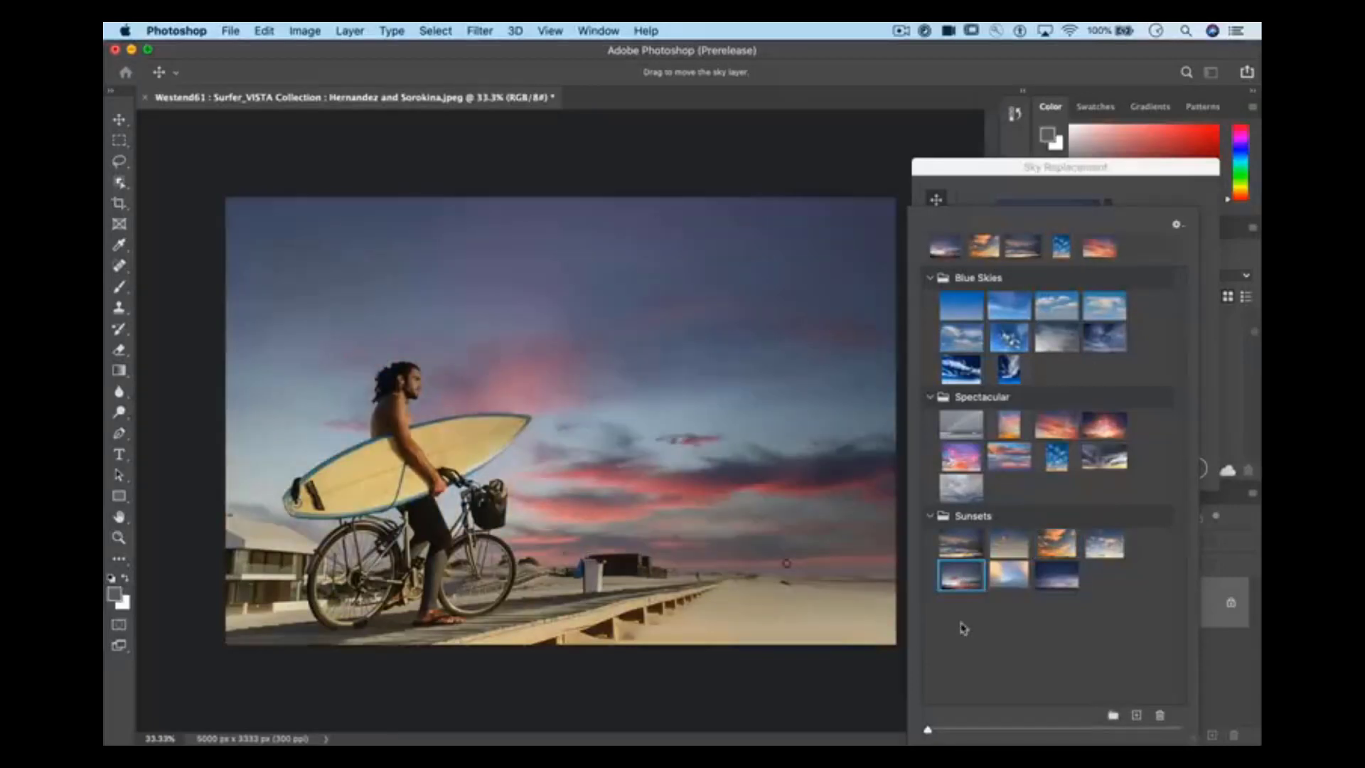
click(1010, 582)
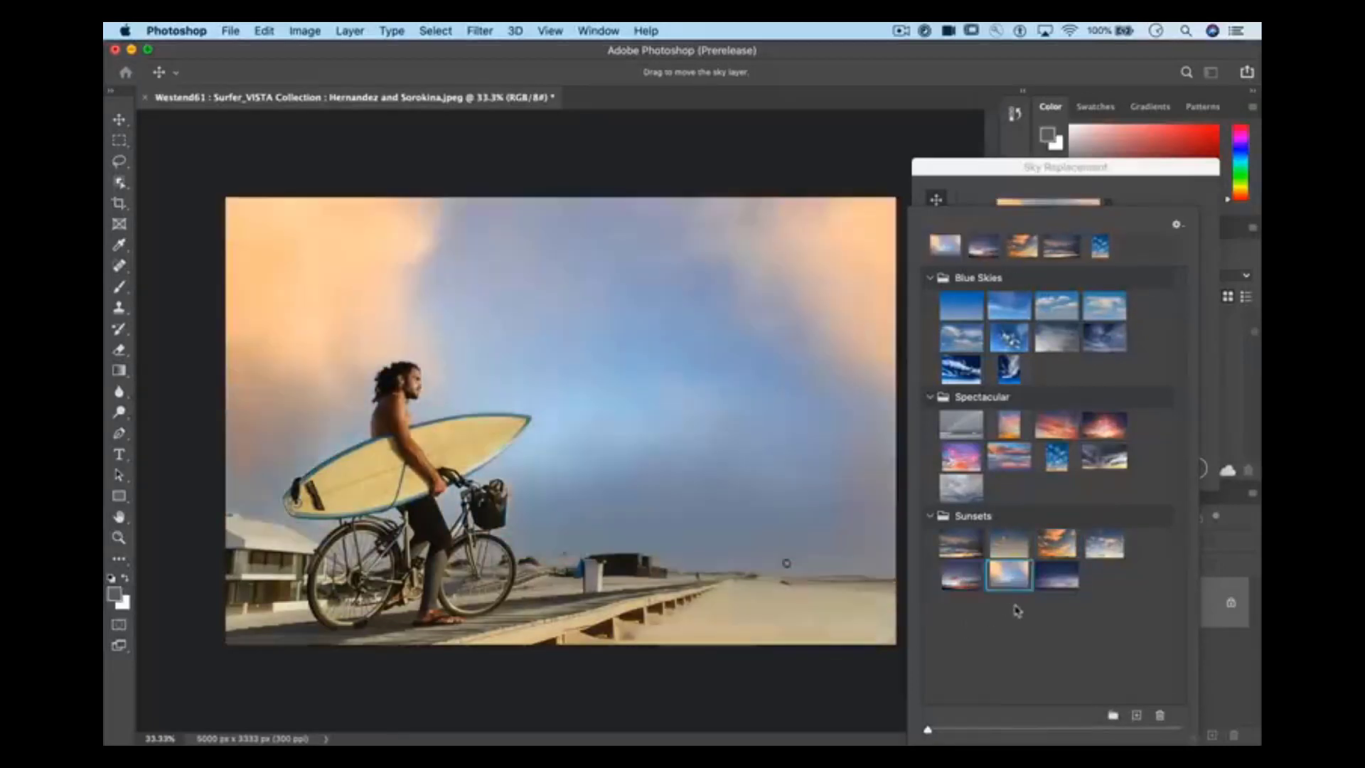
click(1066, 432)
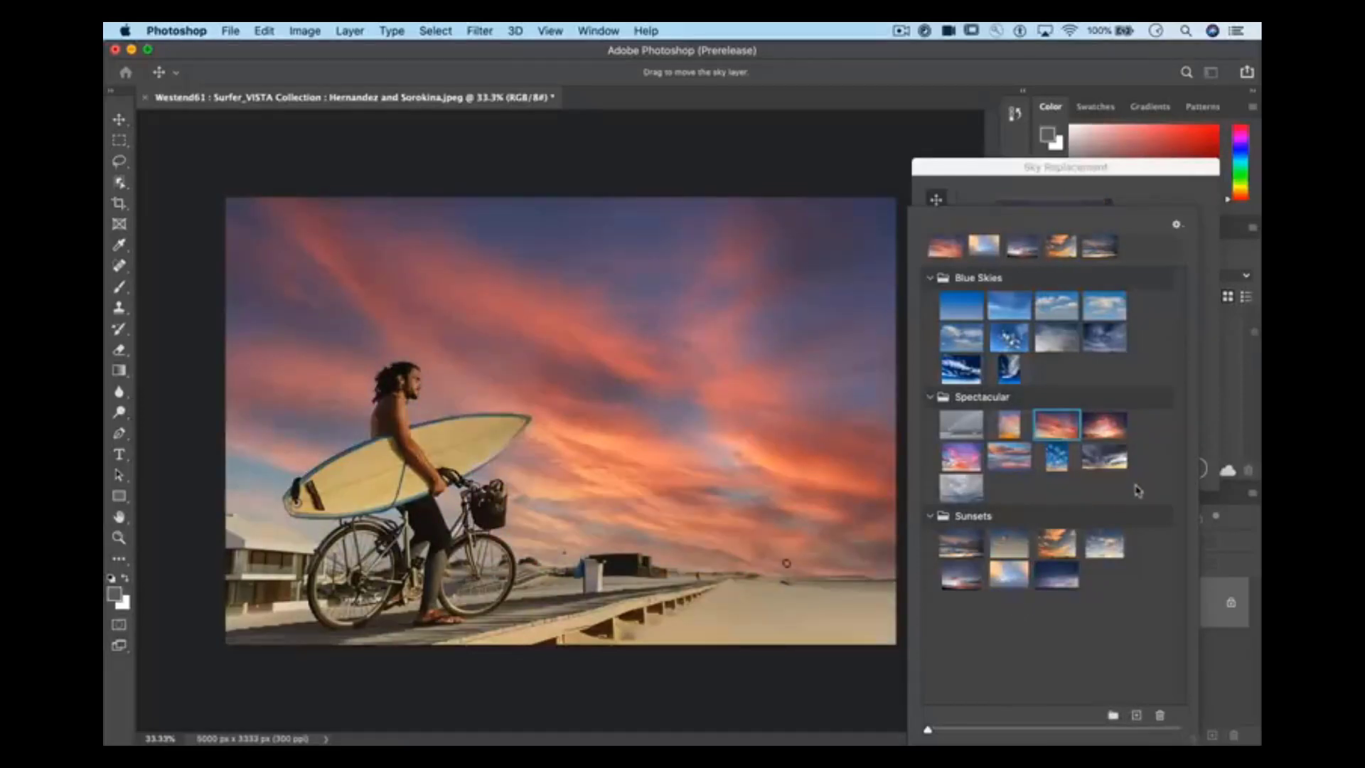
drag(927, 730, 1105, 730)
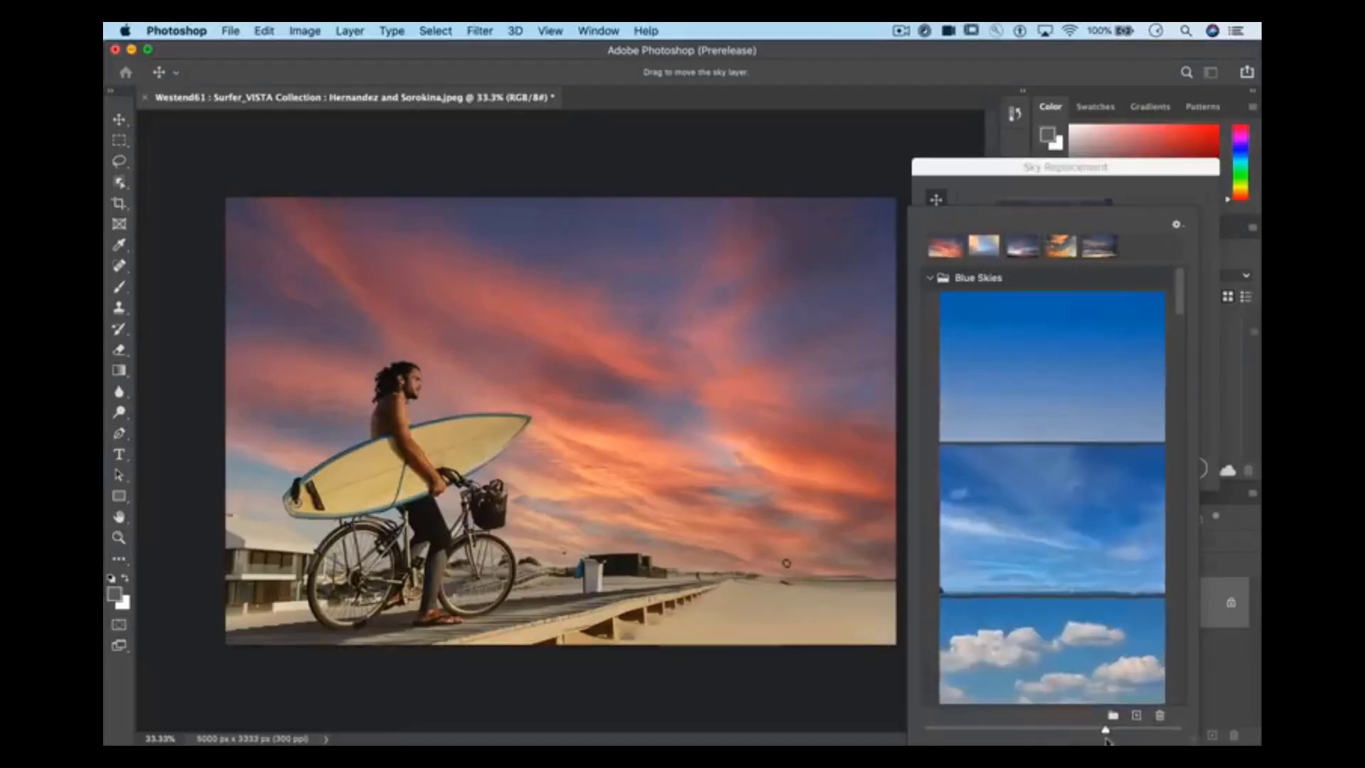
- Pick the blue wispy-cloud sky preset and shrink the previews back to thumbnails
scroll(1052, 447, down, 5)
scroll(1052, 448, down, 5)
click(1052, 448)
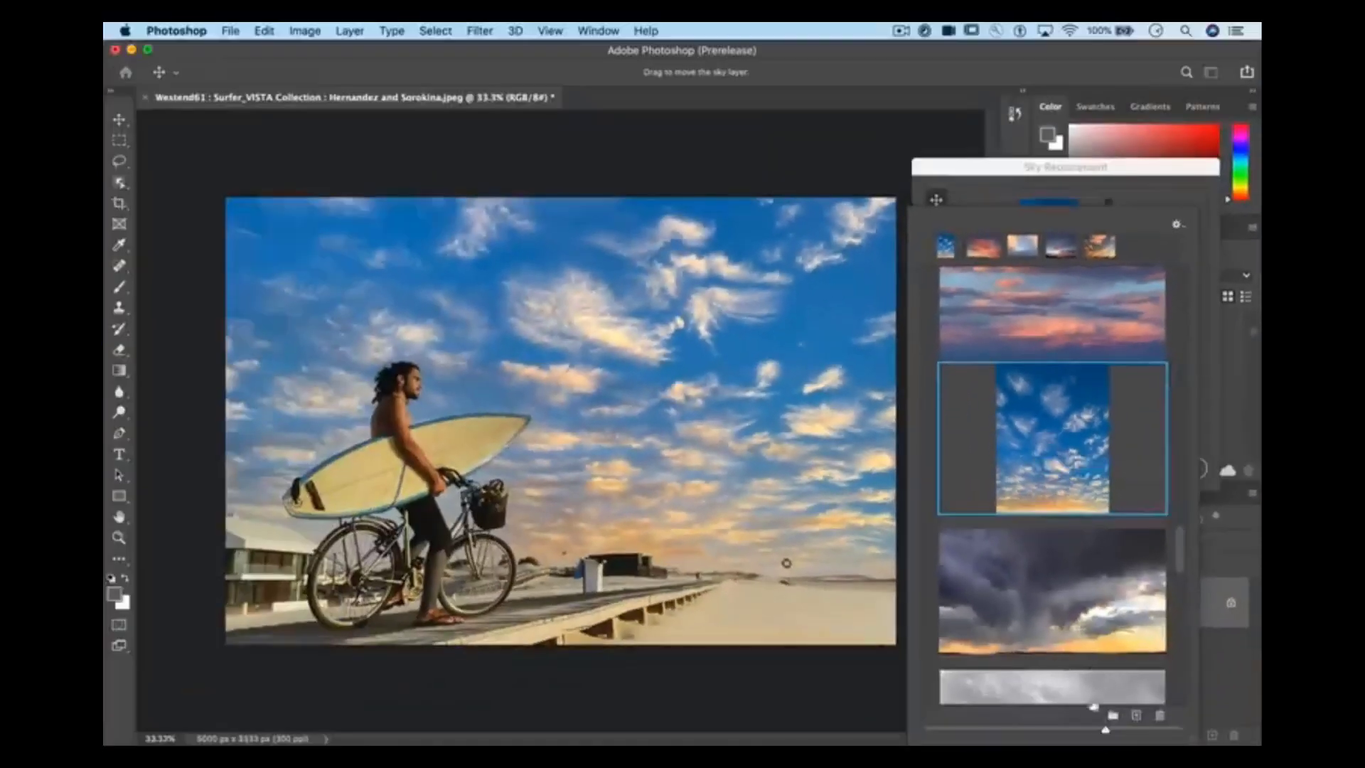
drag(1102, 730, 936, 732)
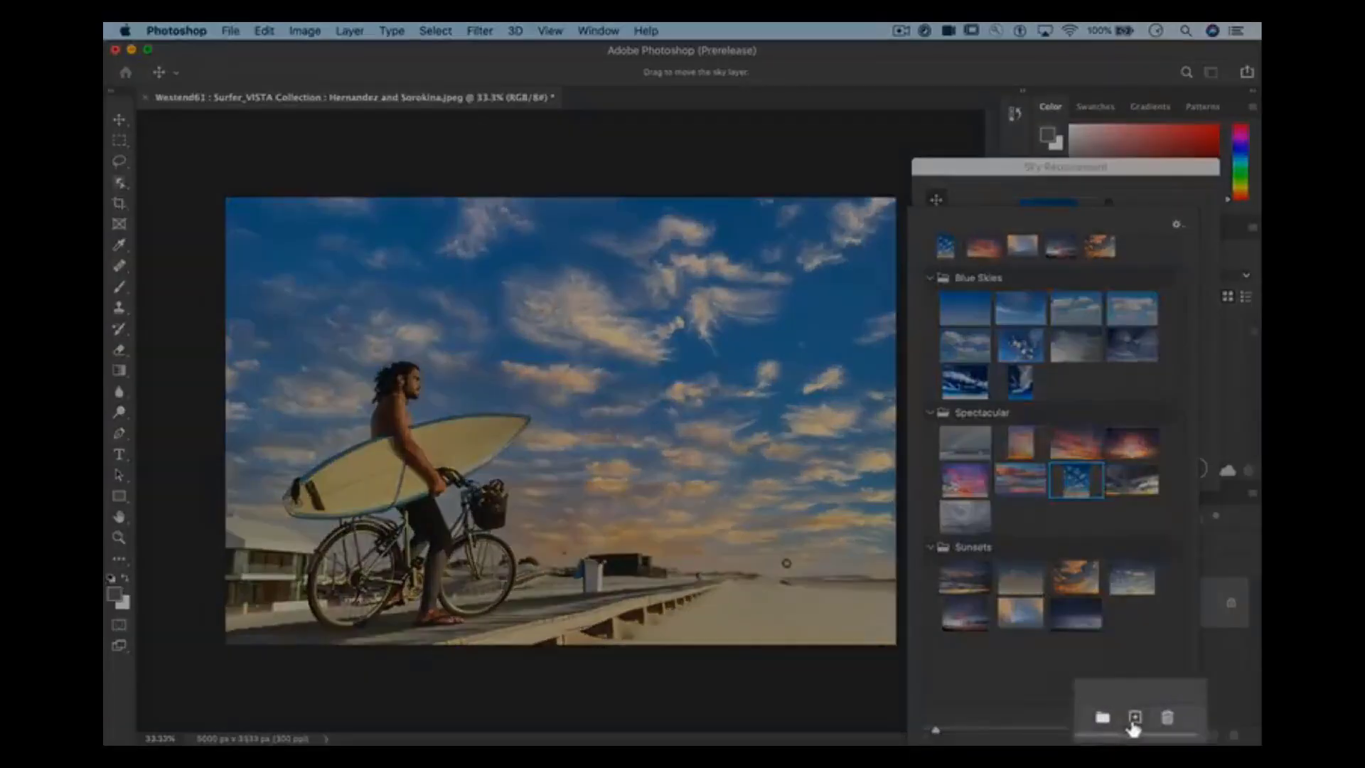
- Add JKOST_2016_14339.jpg as a new sky preset named PastelPinkSky
click(1132, 721)
click(490, 153)
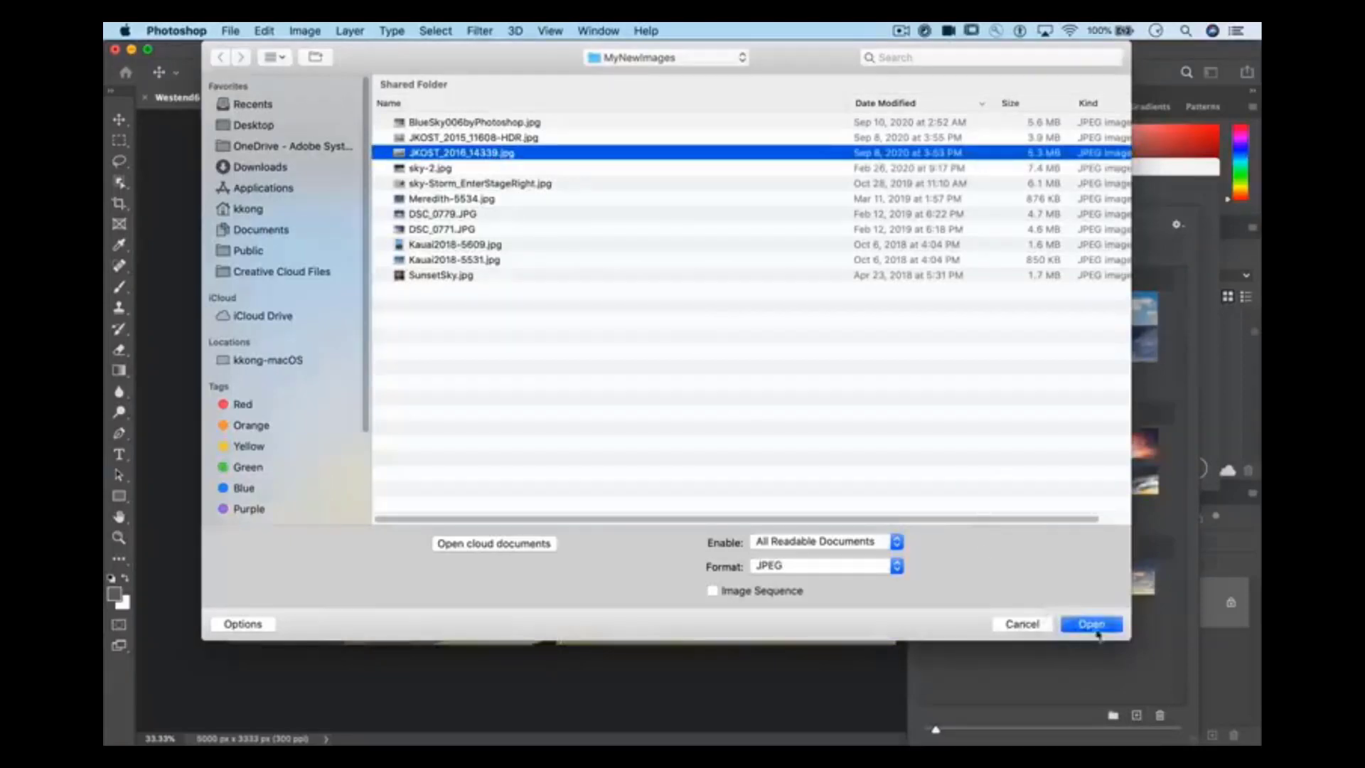
click(1092, 624)
text(PastelPinkSky)
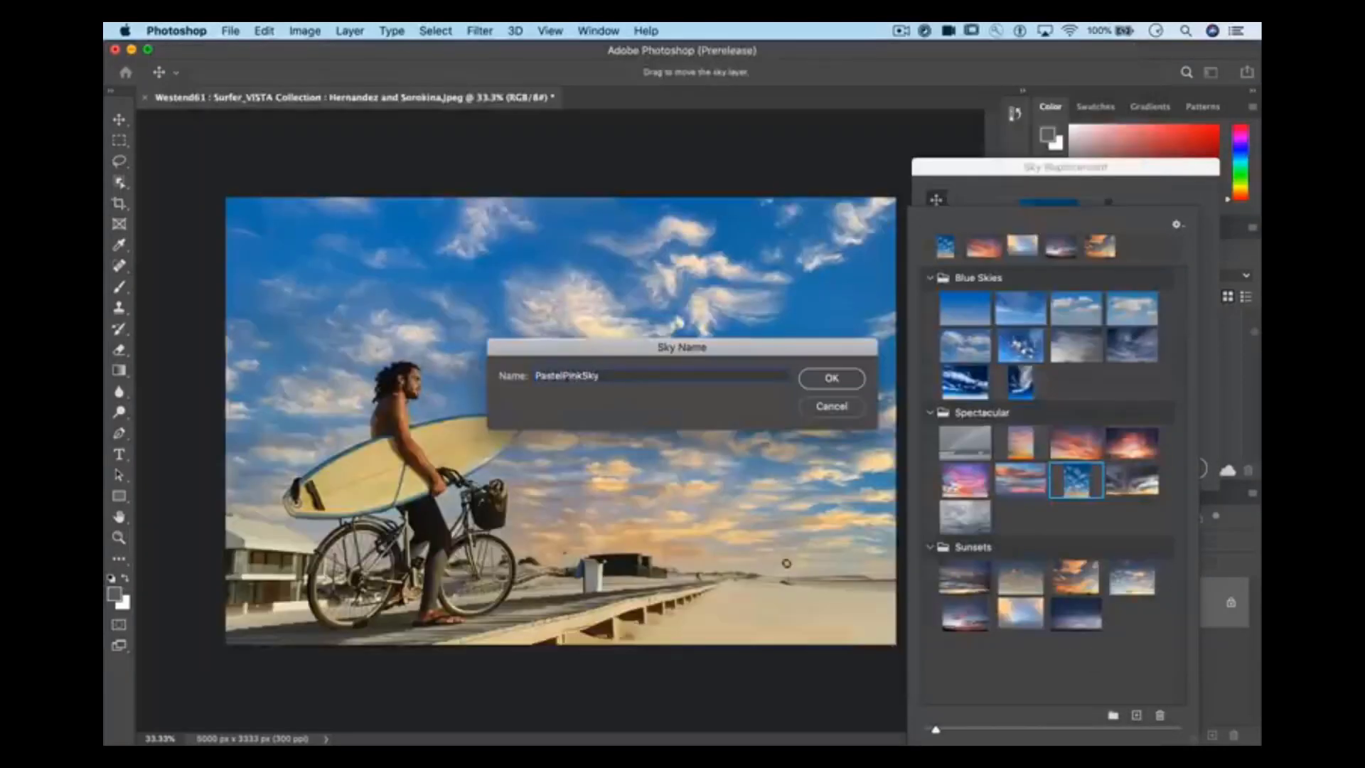
key(Return)
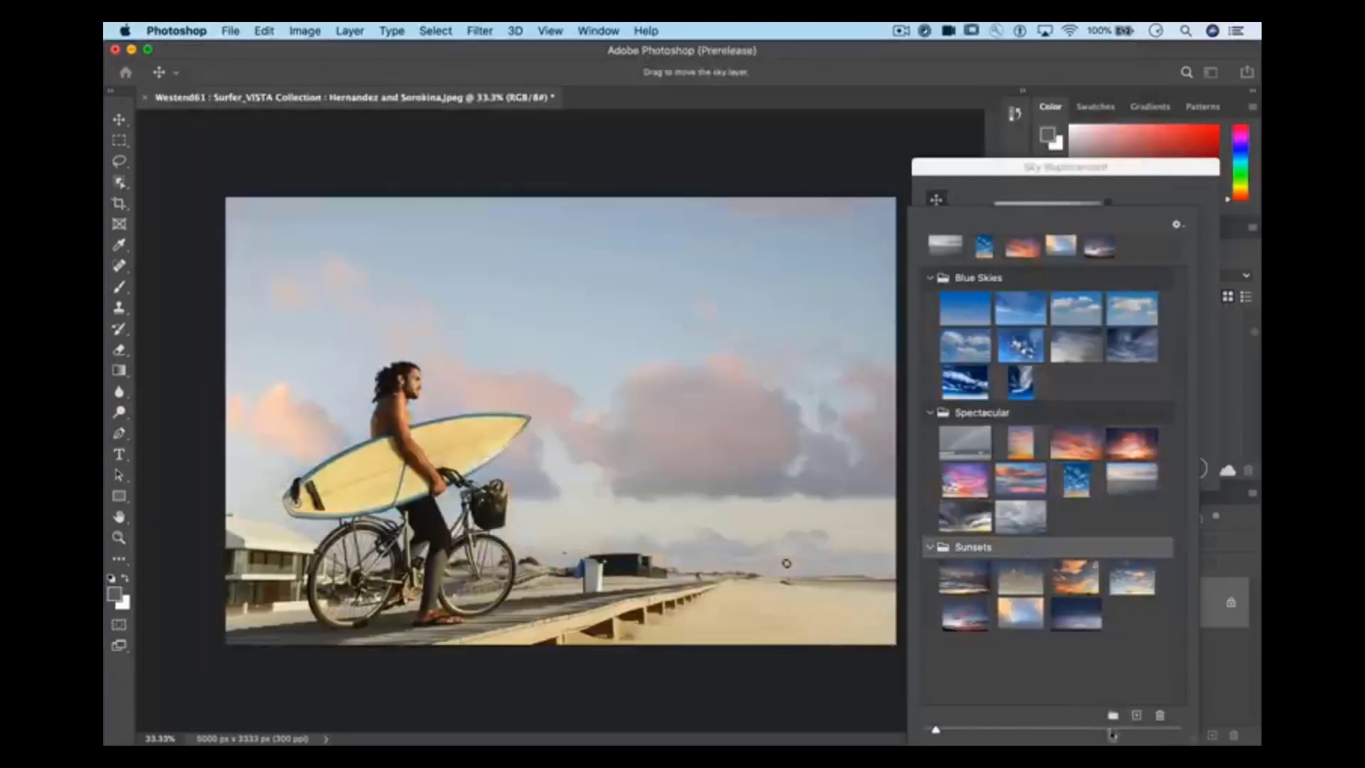
- Create a Beach Skies preset group and move three skies into it
click(1114, 715)
text(Beach)
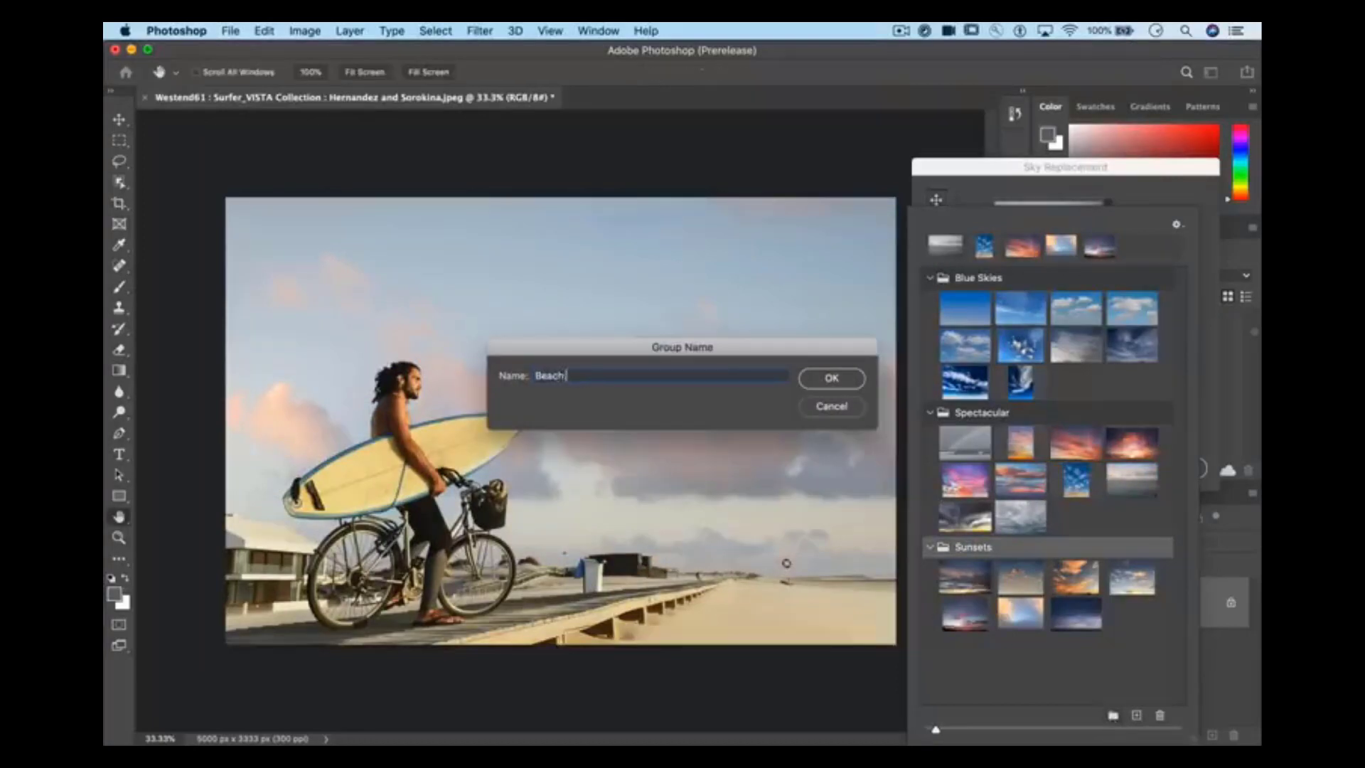
text( Skies)
key(Return)
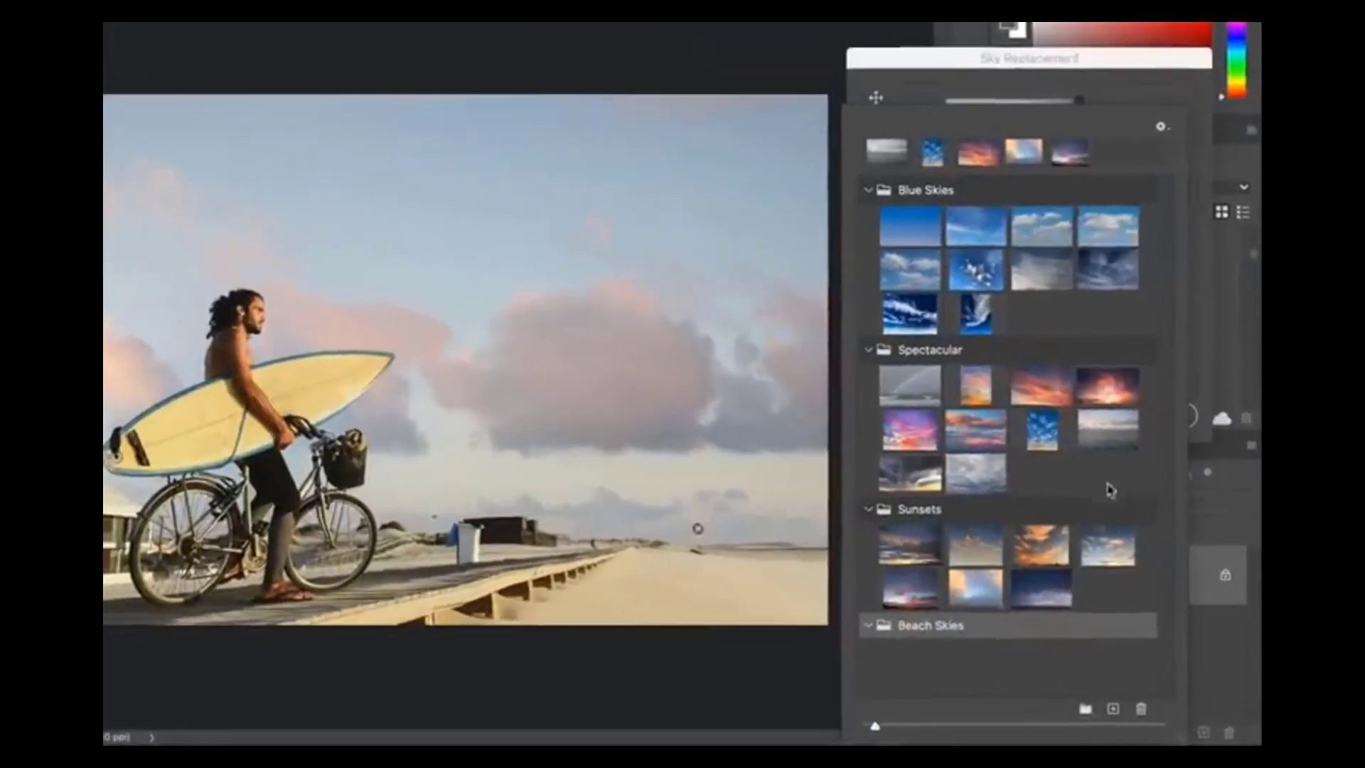
drag(1105, 426, 1005, 647)
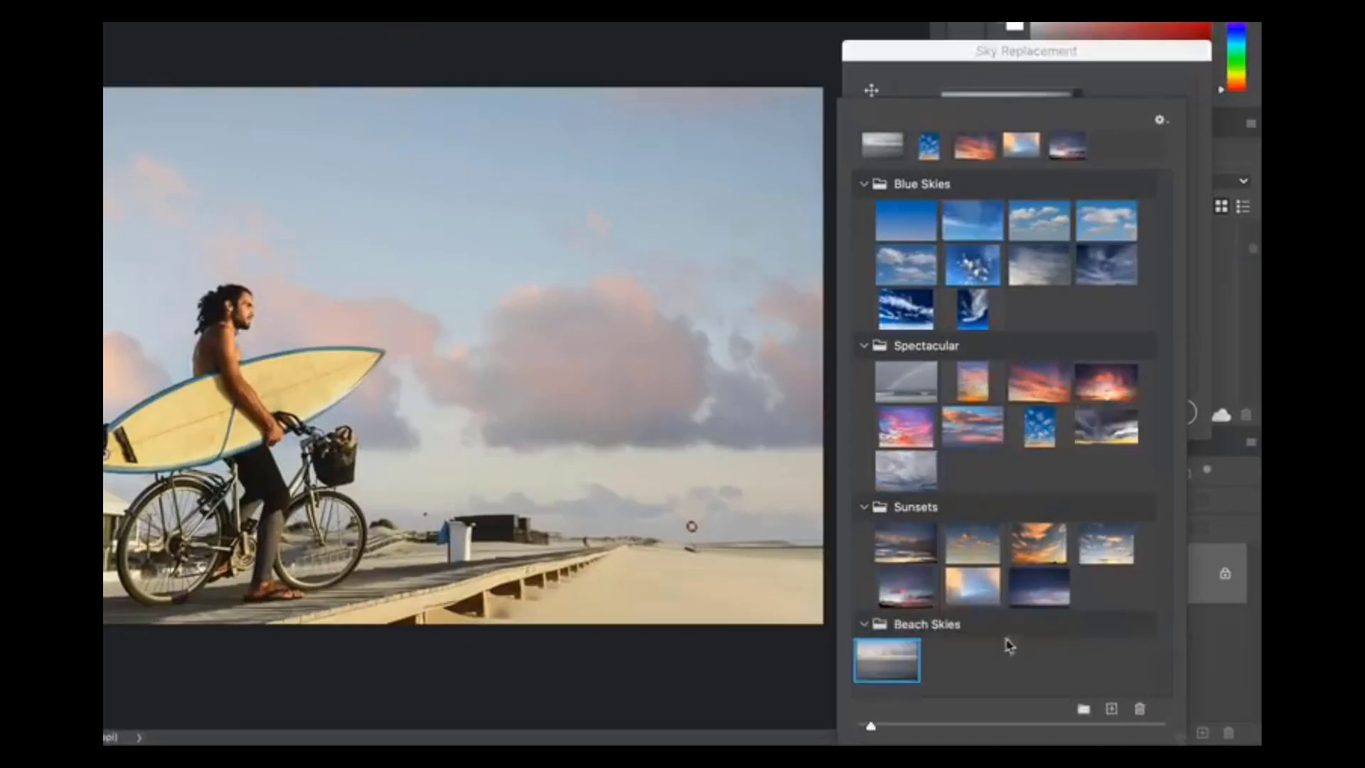
drag(974, 263, 1031, 661)
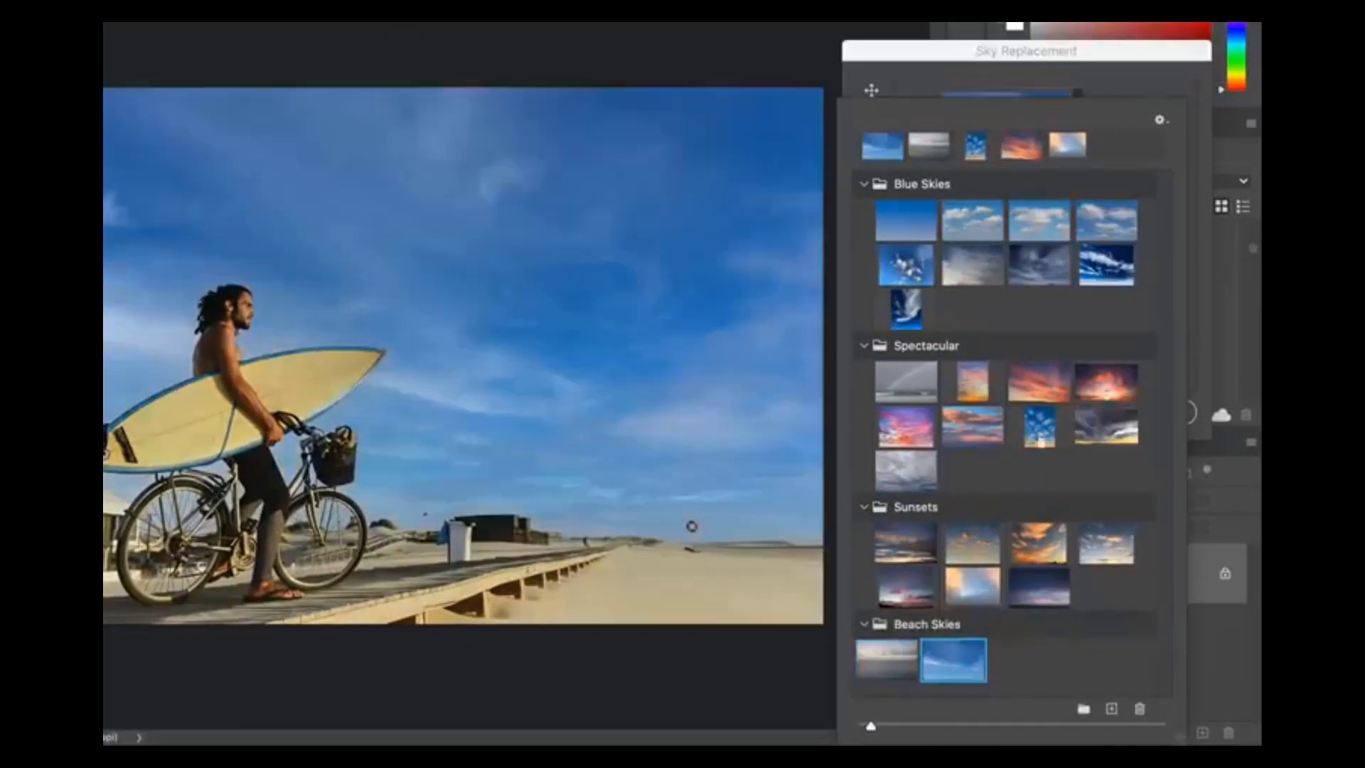
drag(1039, 426, 924, 668)
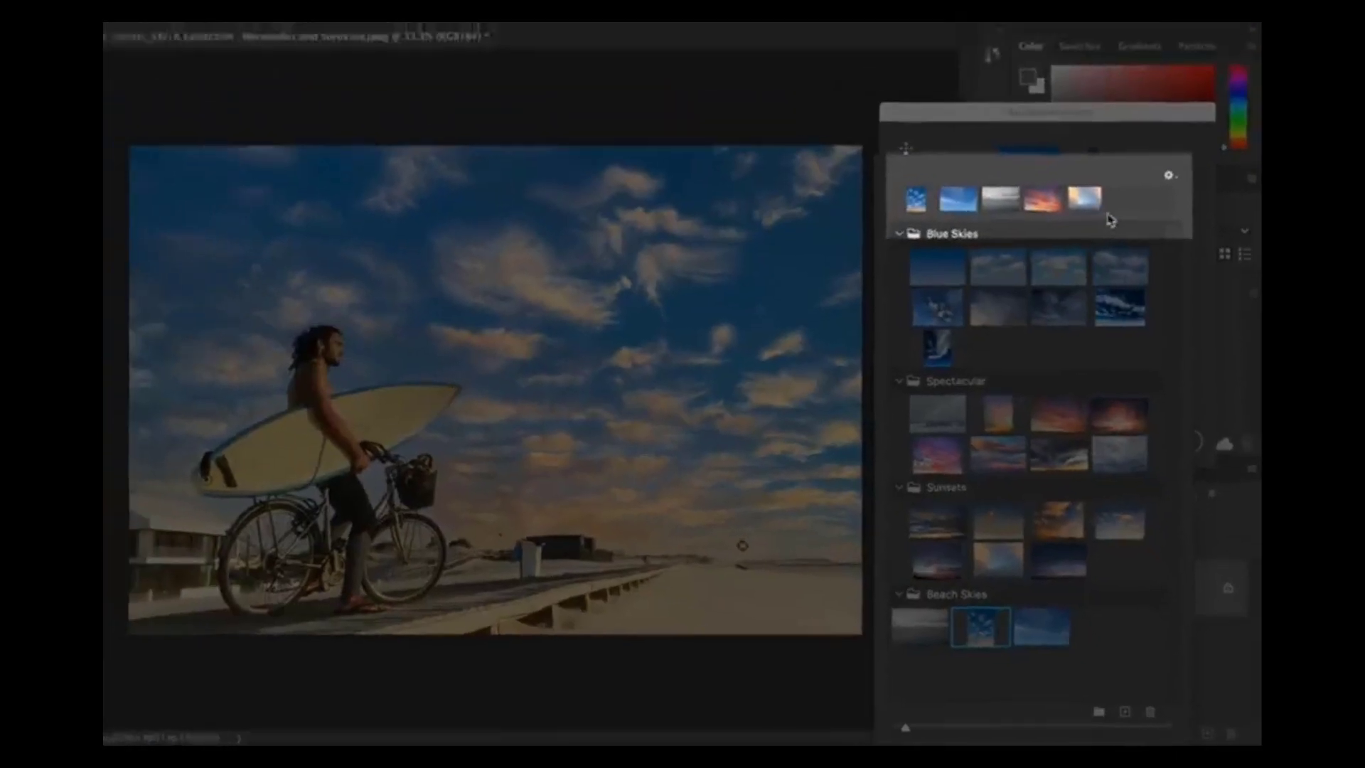
- Apply the blue wispy-cloud sky to the surfer photo as new layers
click(1111, 207)
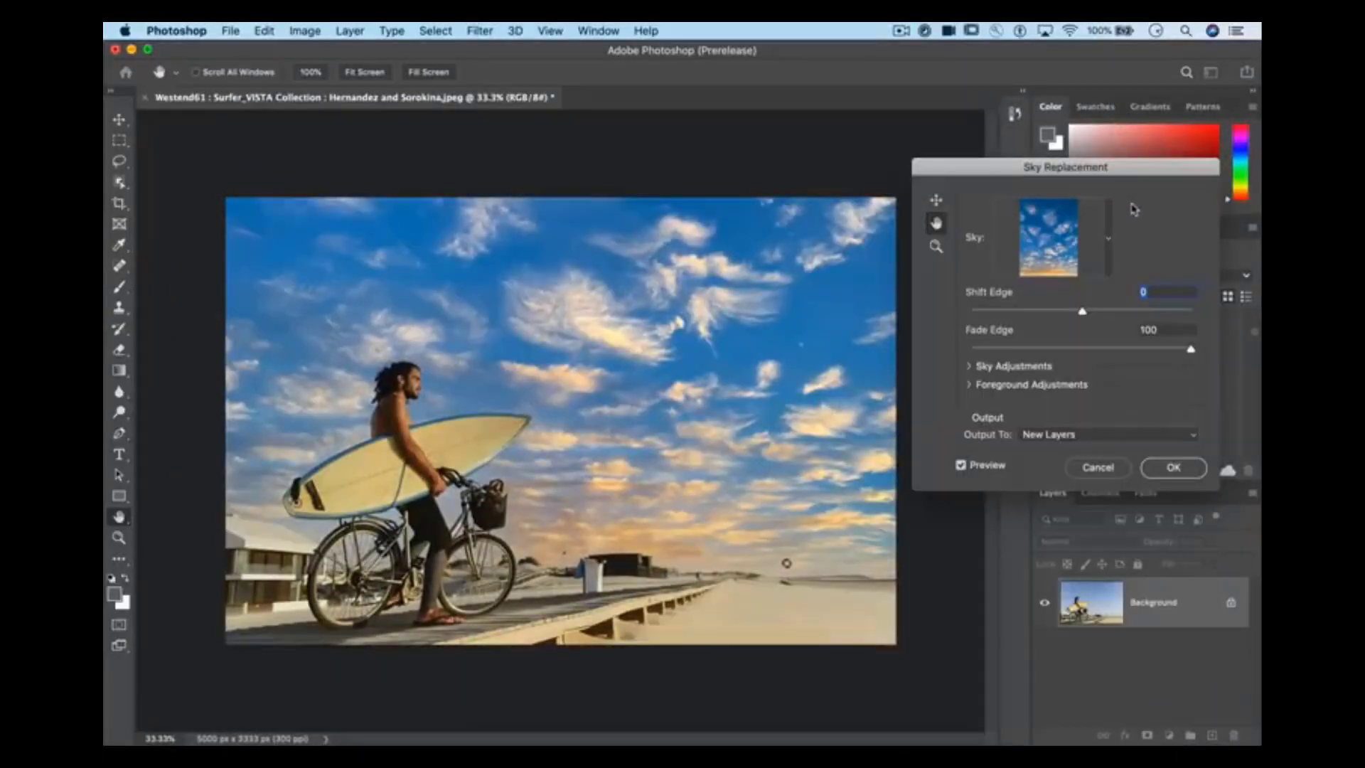
click(1169, 466)
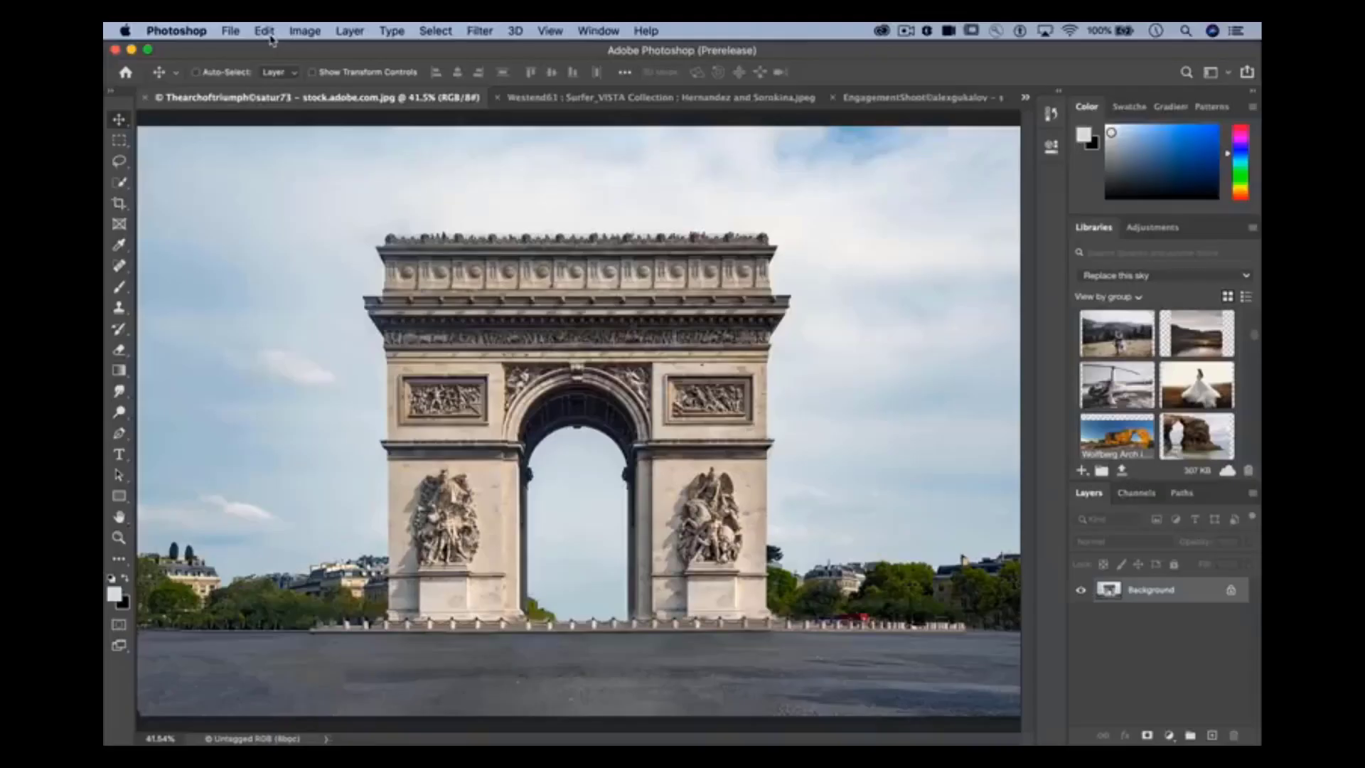
click(269, 34)
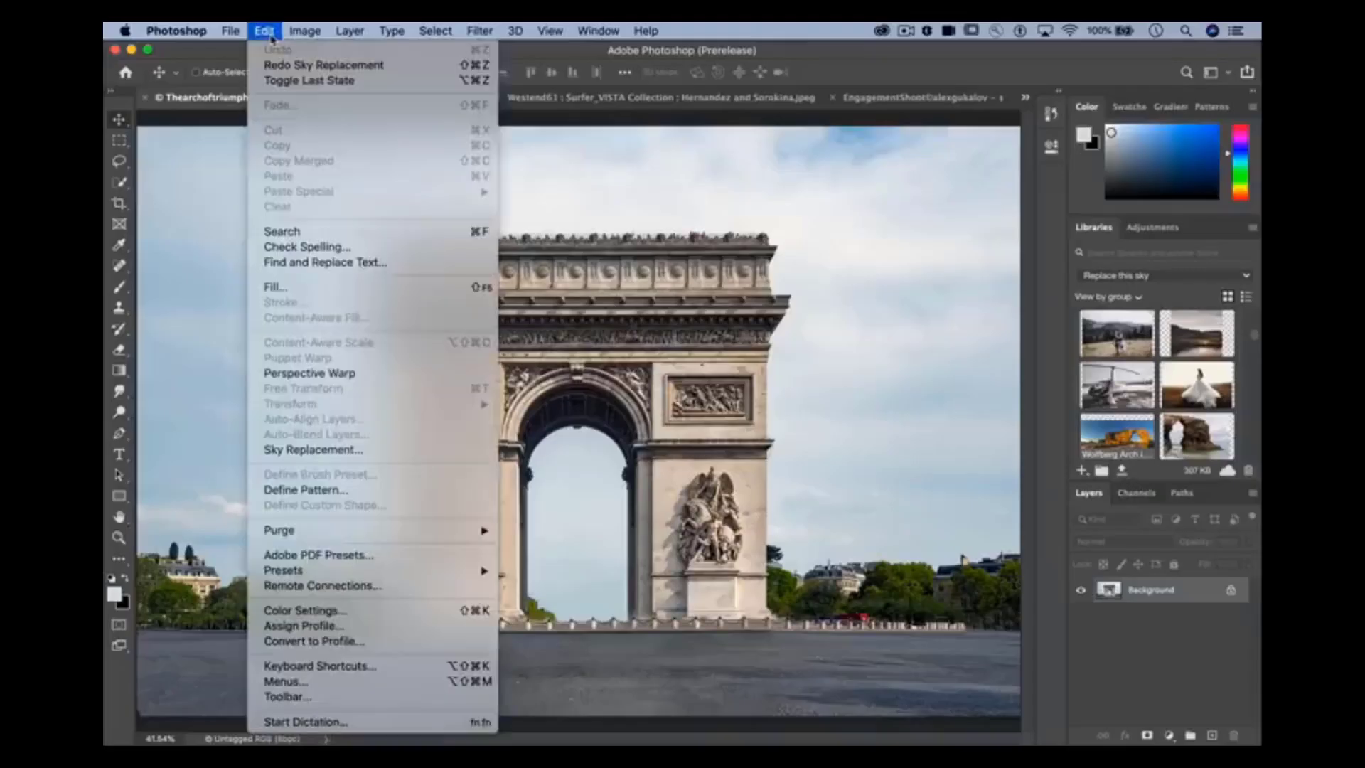
- Give the arch photo the orange Spectacular sunset sky at size 130, with warmer temperature
click(390, 451)
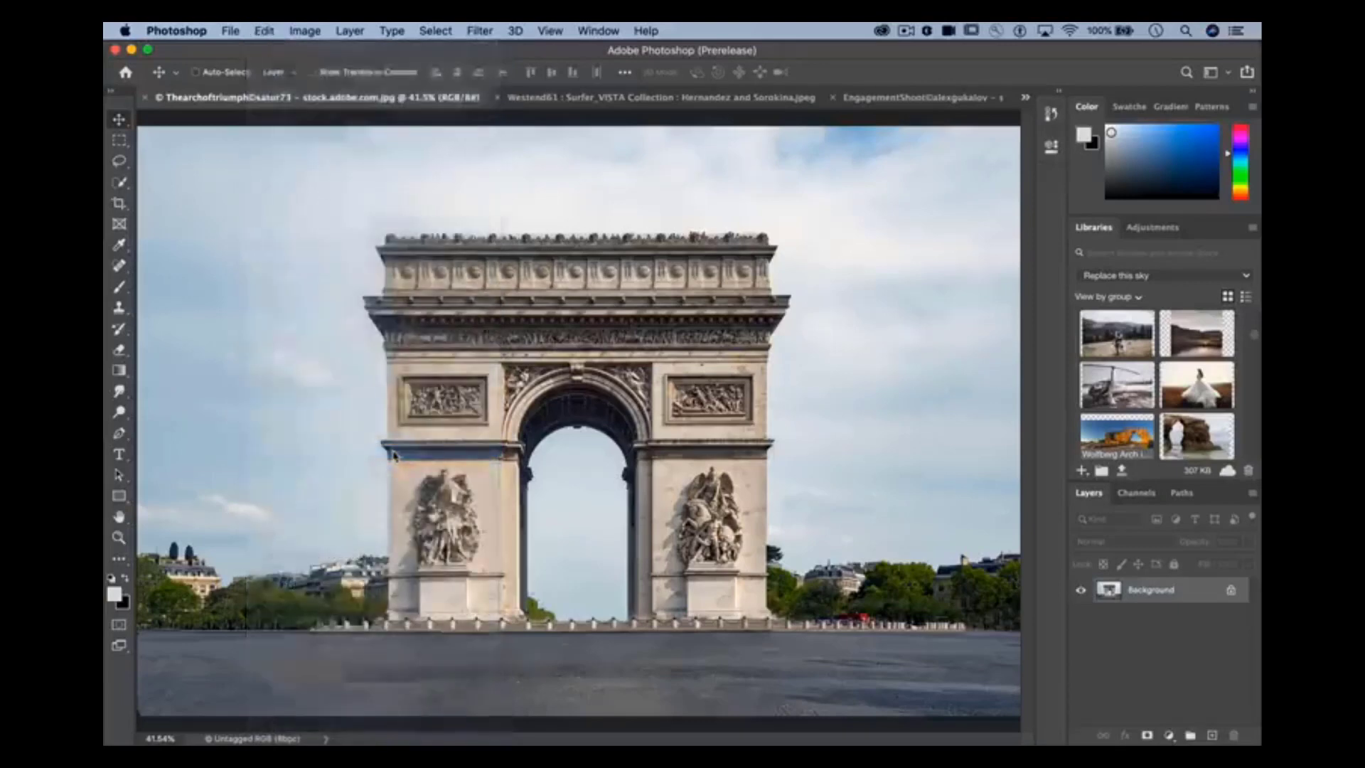
click(1149, 131)
scroll(1095, 356, down, 5)
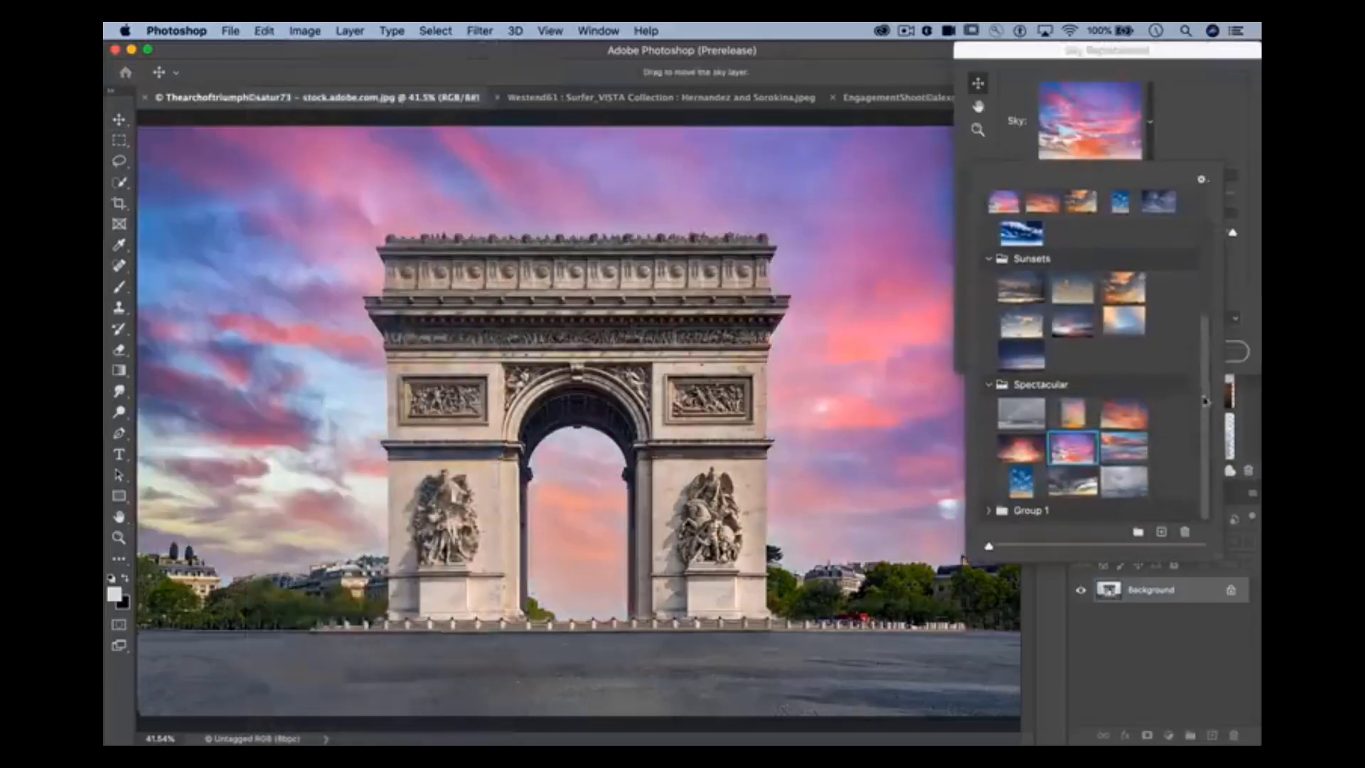
click(1133, 419)
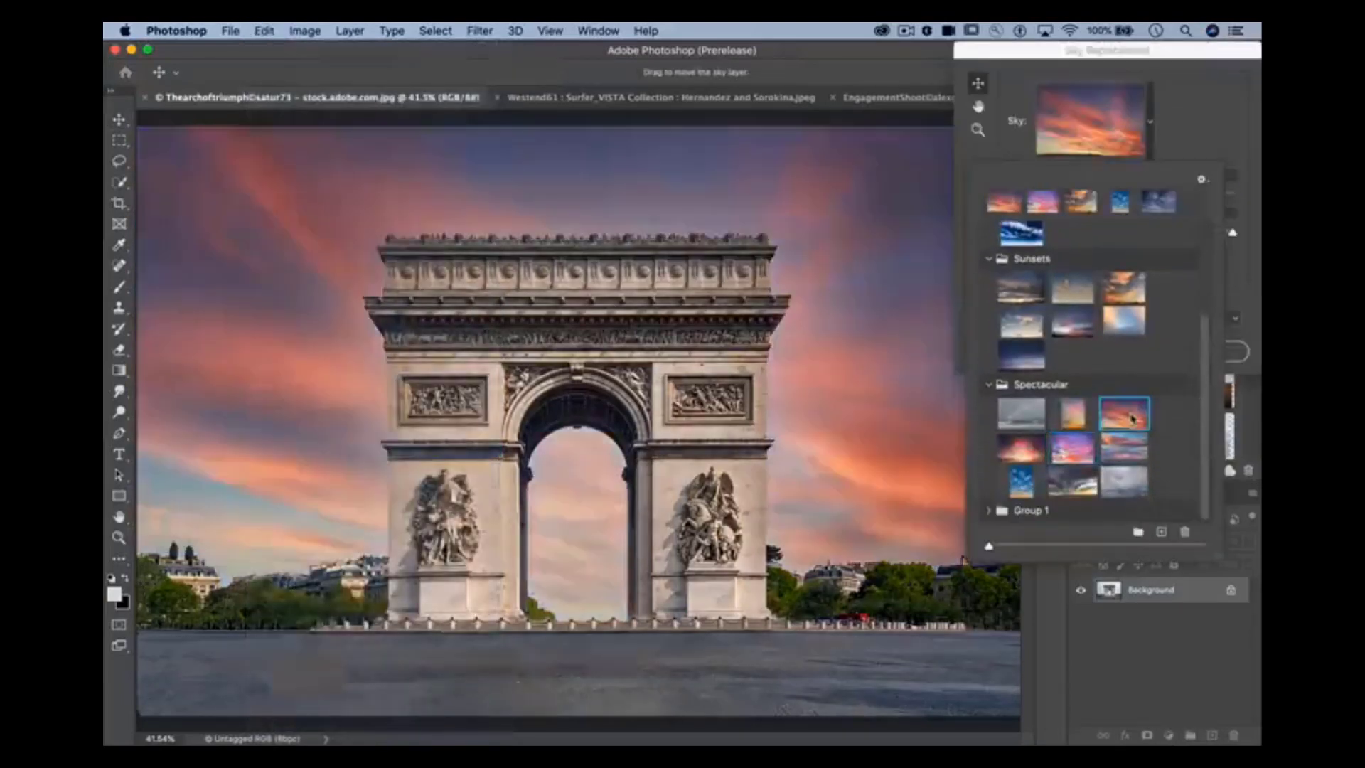
click(1152, 121)
click(1010, 251)
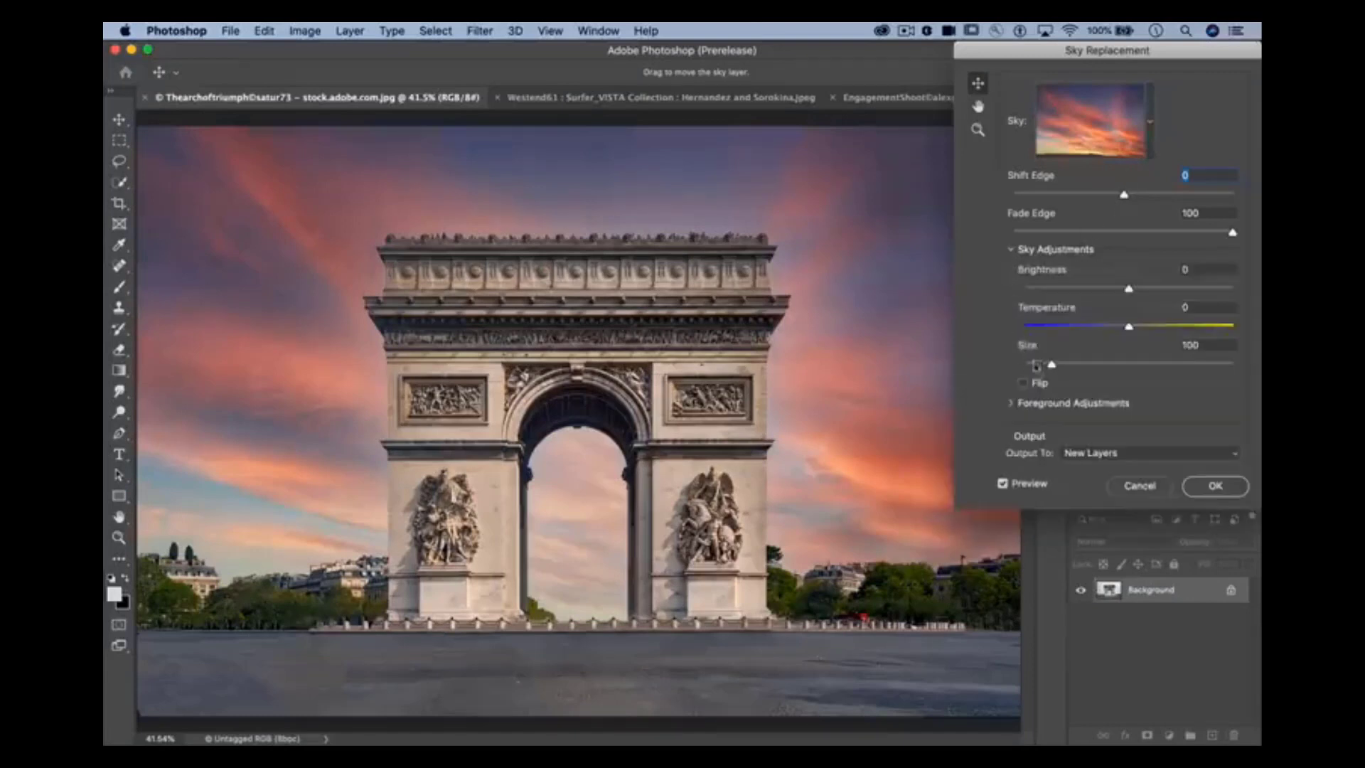
drag(1055, 366, 1072, 367)
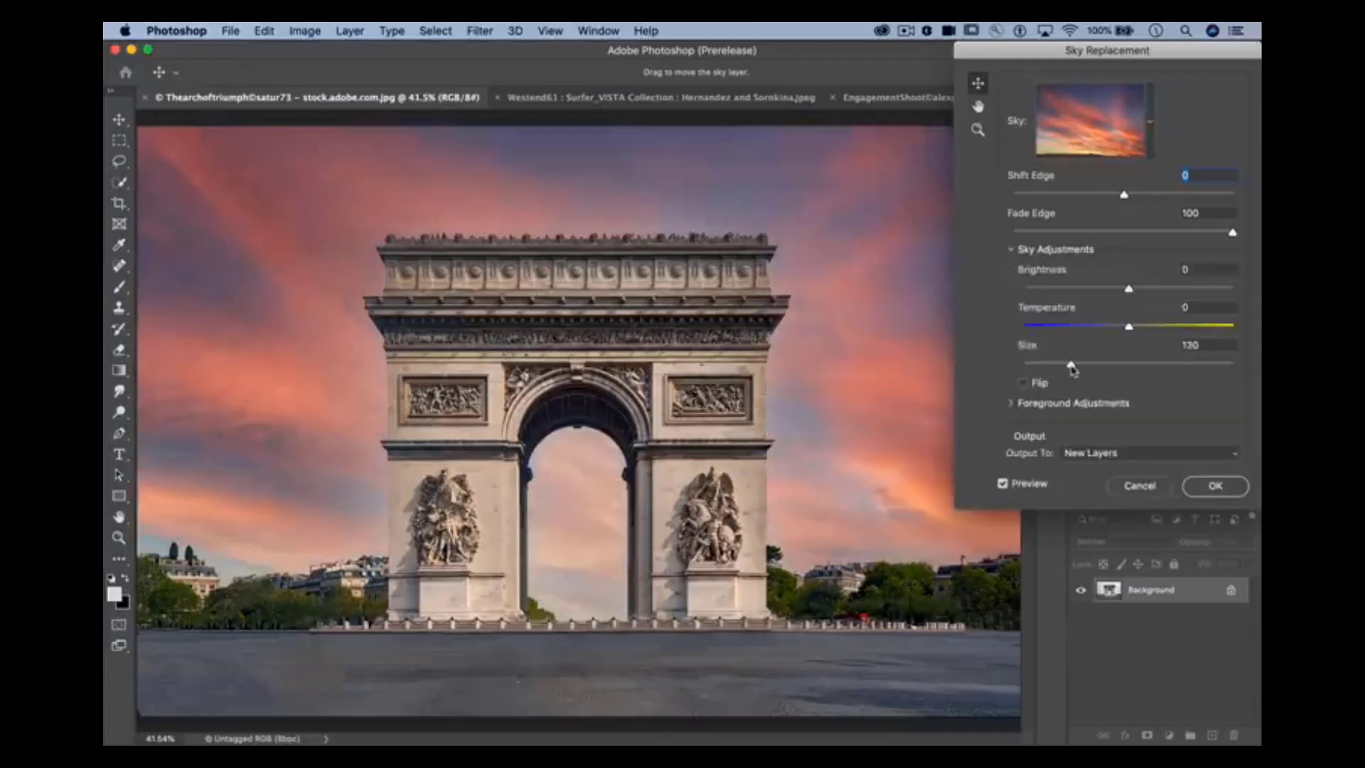
drag(1129, 326, 1230, 329)
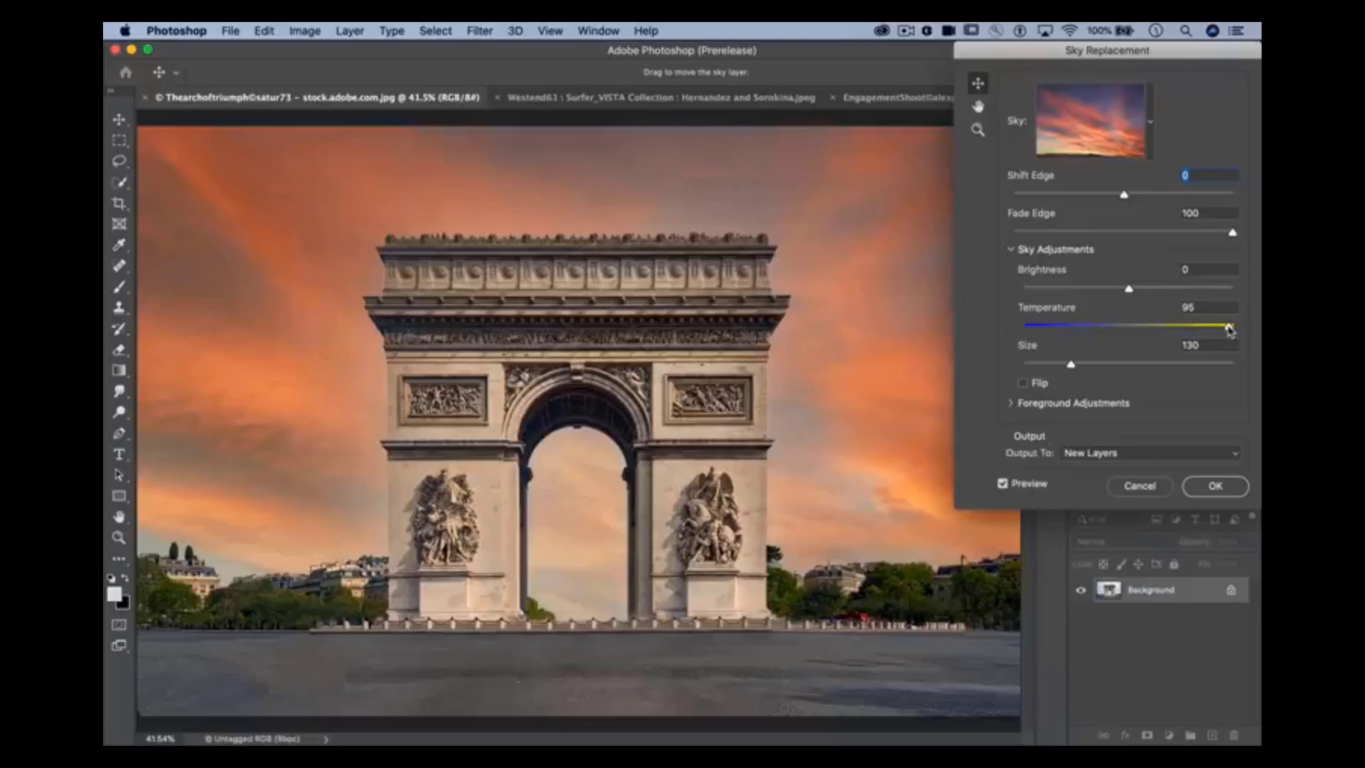
- Zoom in on the arch's top edge and shift the sky behind the arch
click(1010, 248)
click(978, 129)
mouse_move(680, 242)
mouse_down()
mouse_move(845, 199)
mouse_move(868, 329)
mouse_up()
click(978, 106)
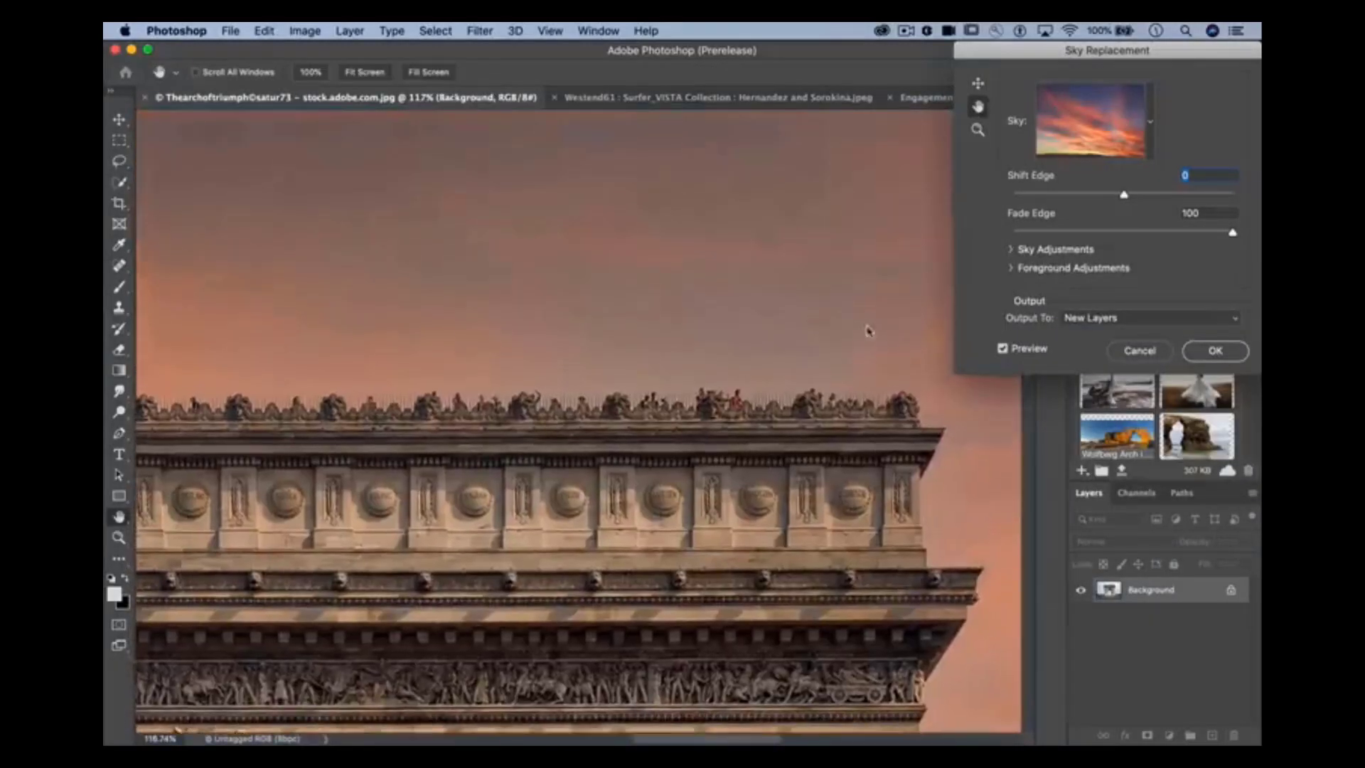
click(978, 84)
drag(683, 228, 462, 121)
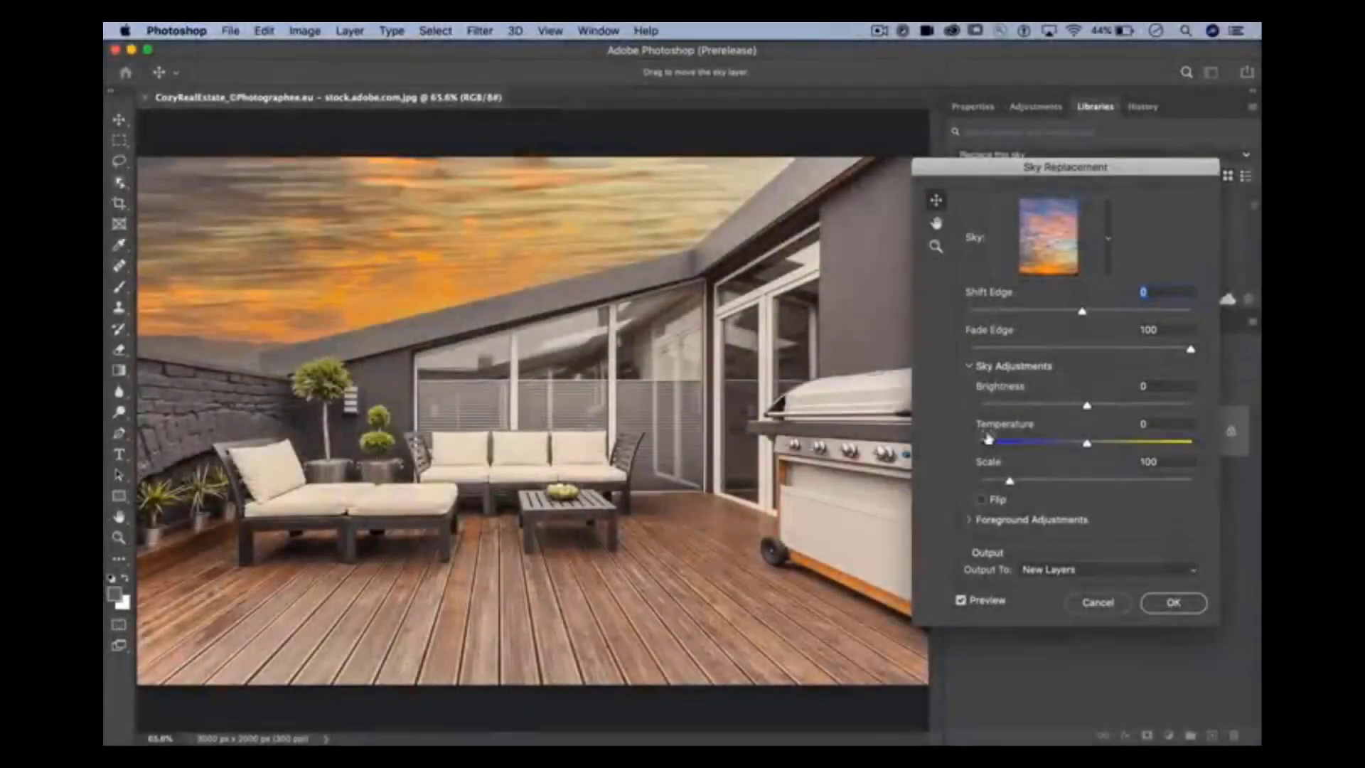
- Enlarge the terrace's orange sky to scale 178 and position it on yellow-orange clouds
drag(1001, 481, 1059, 483)
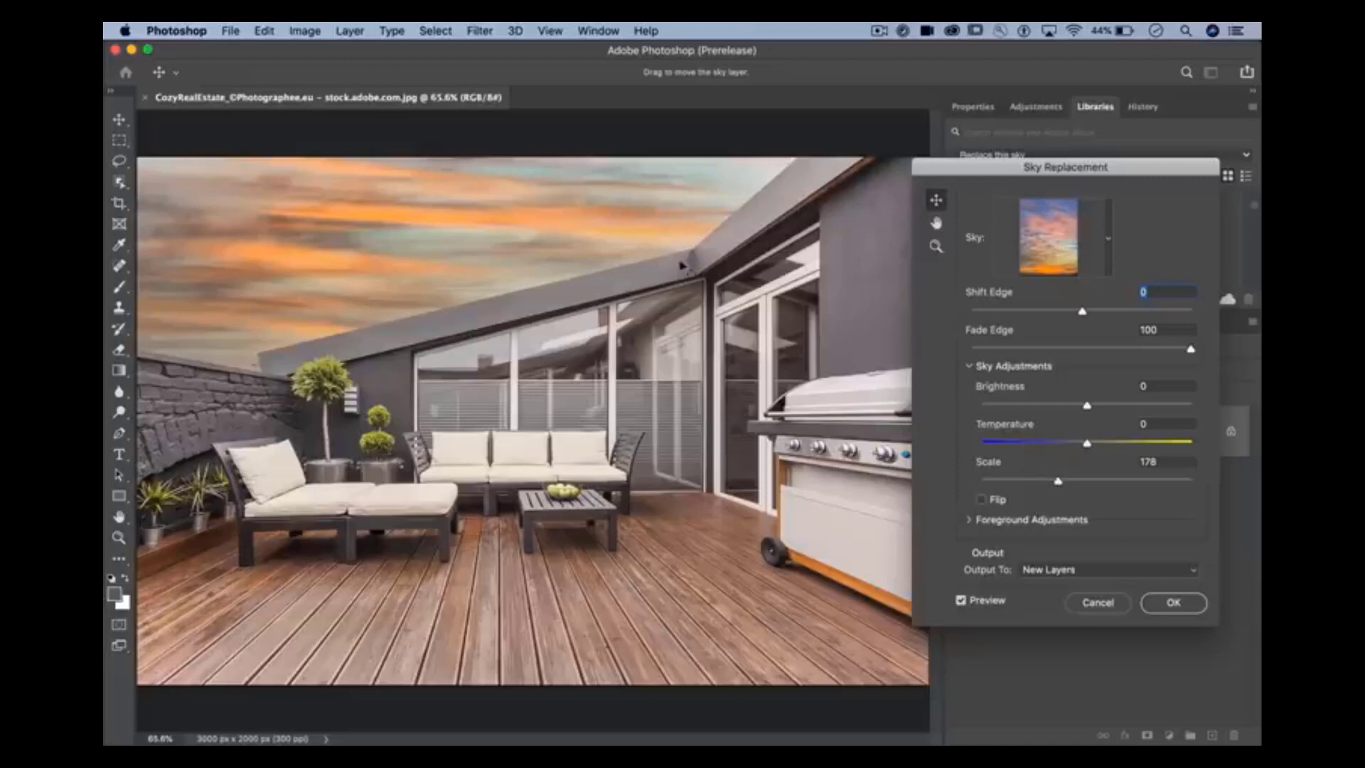
mouse_move(630, 241)
mouse_down()
mouse_move(540, 281)
mouse_move(498, 213)
mouse_up()
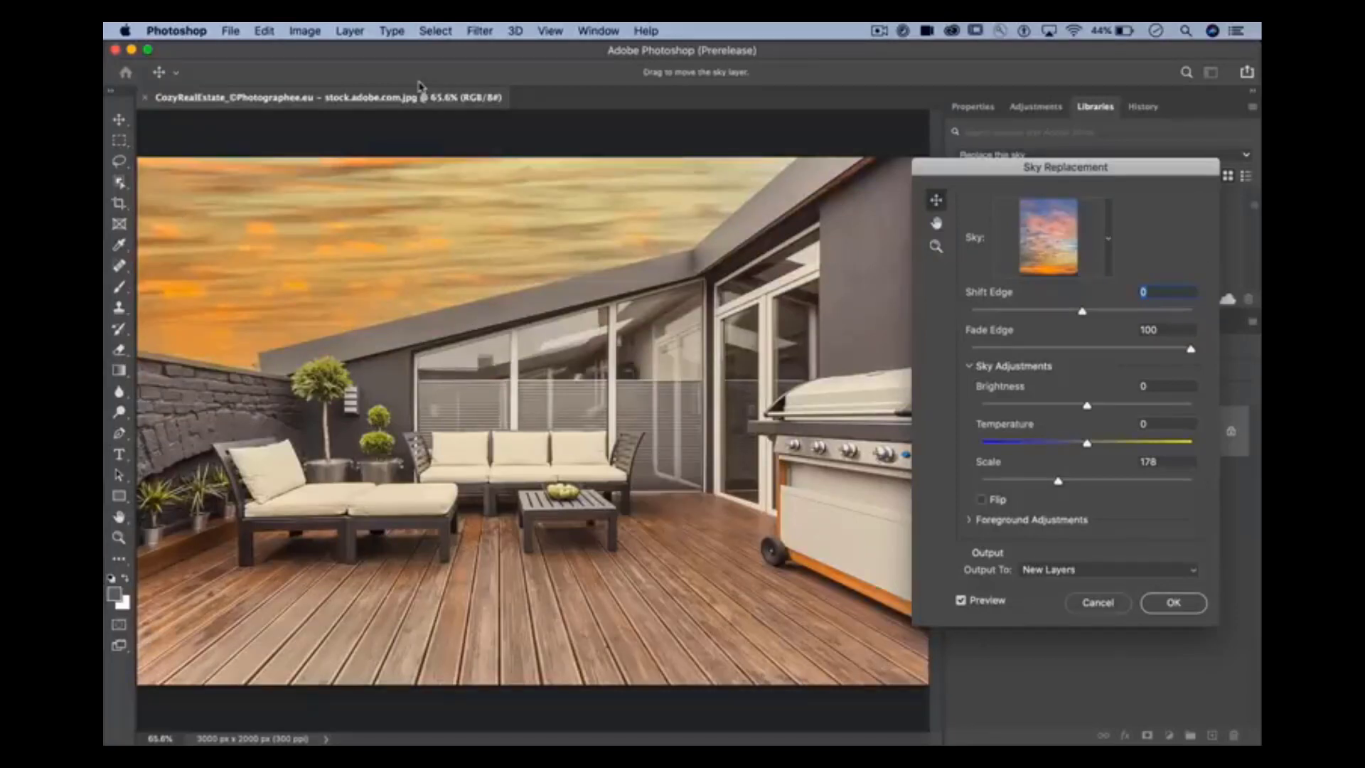
mouse_move(451, 174)
mouse_down()
mouse_move(406, 650)
mouse_move(492, 428)
mouse_up()
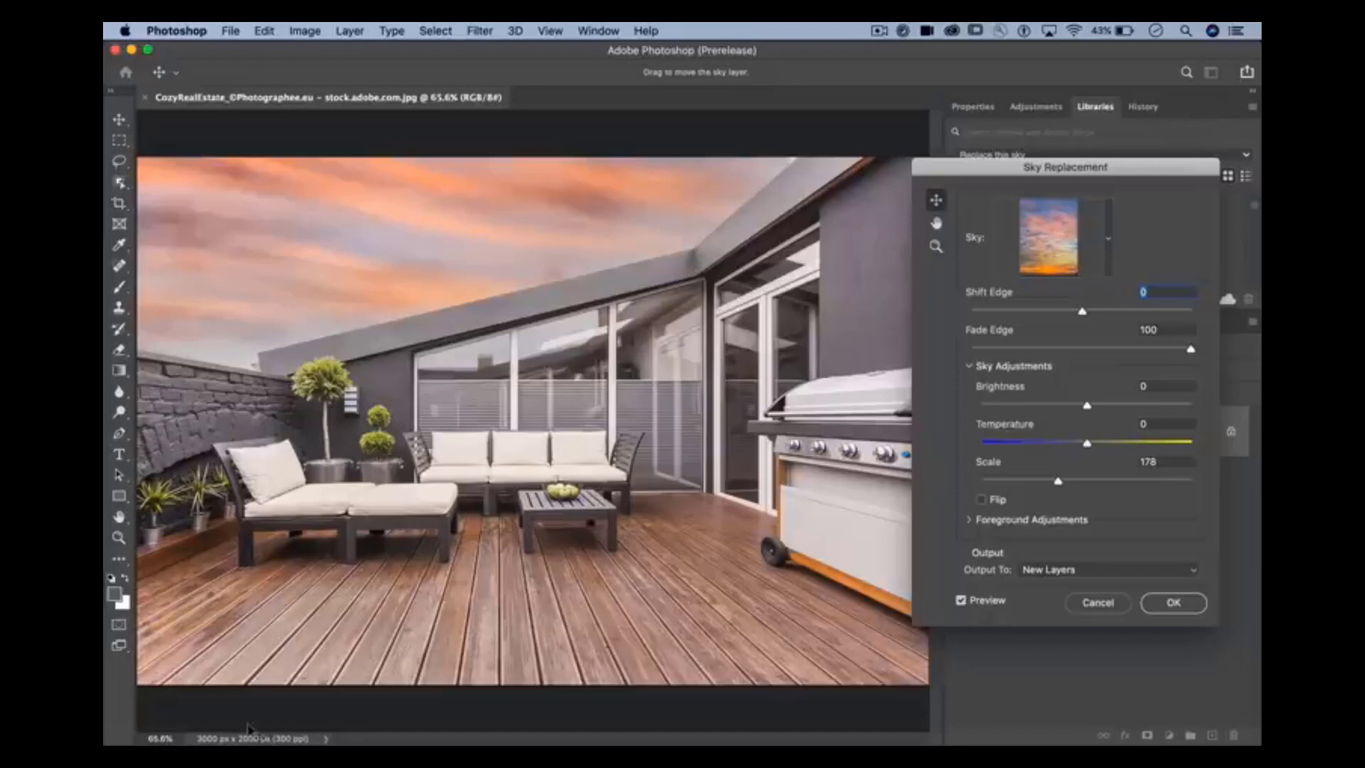
mouse_move(455, 569)
mouse_down()
mouse_move(372, 169)
mouse_move(529, 86)
mouse_up()
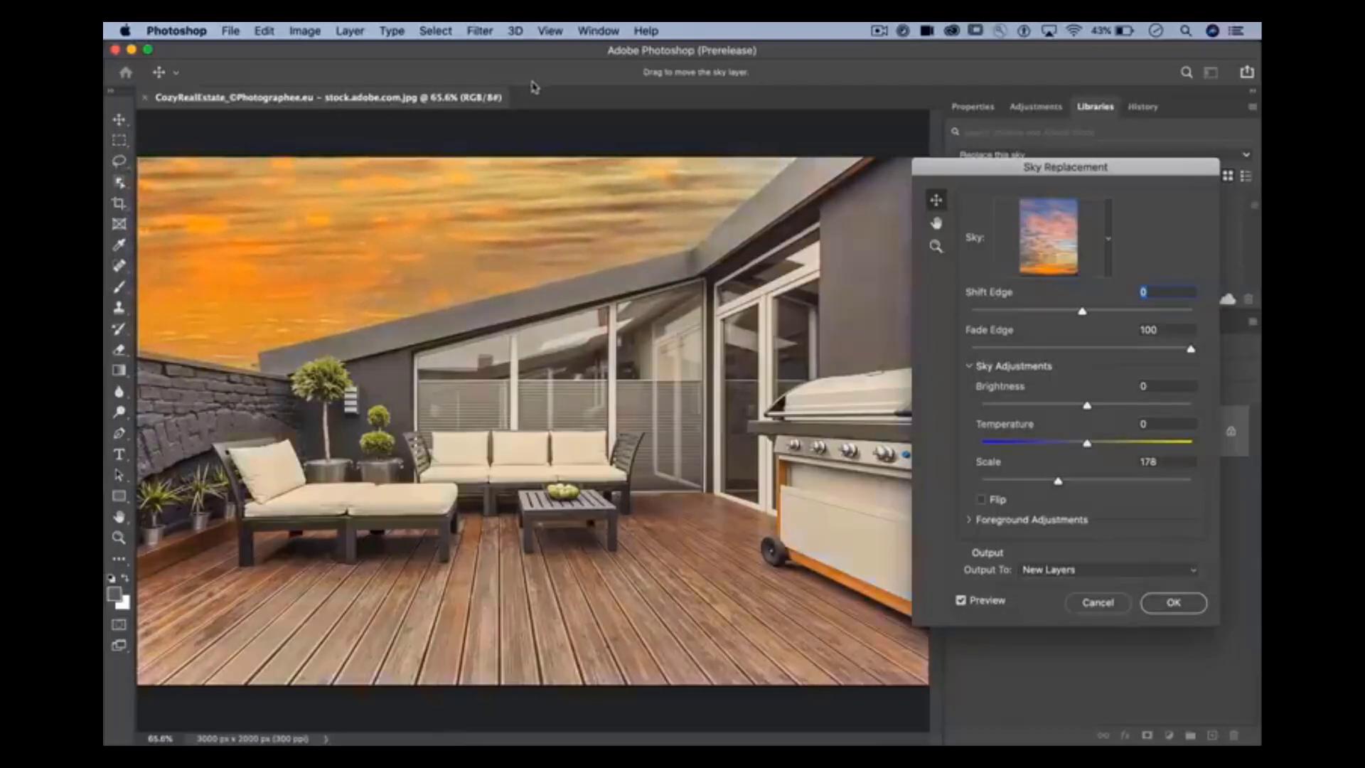
- Compare against the original sky, then begin sky replacement on the bride photo
click(961, 600)
click(961, 601)
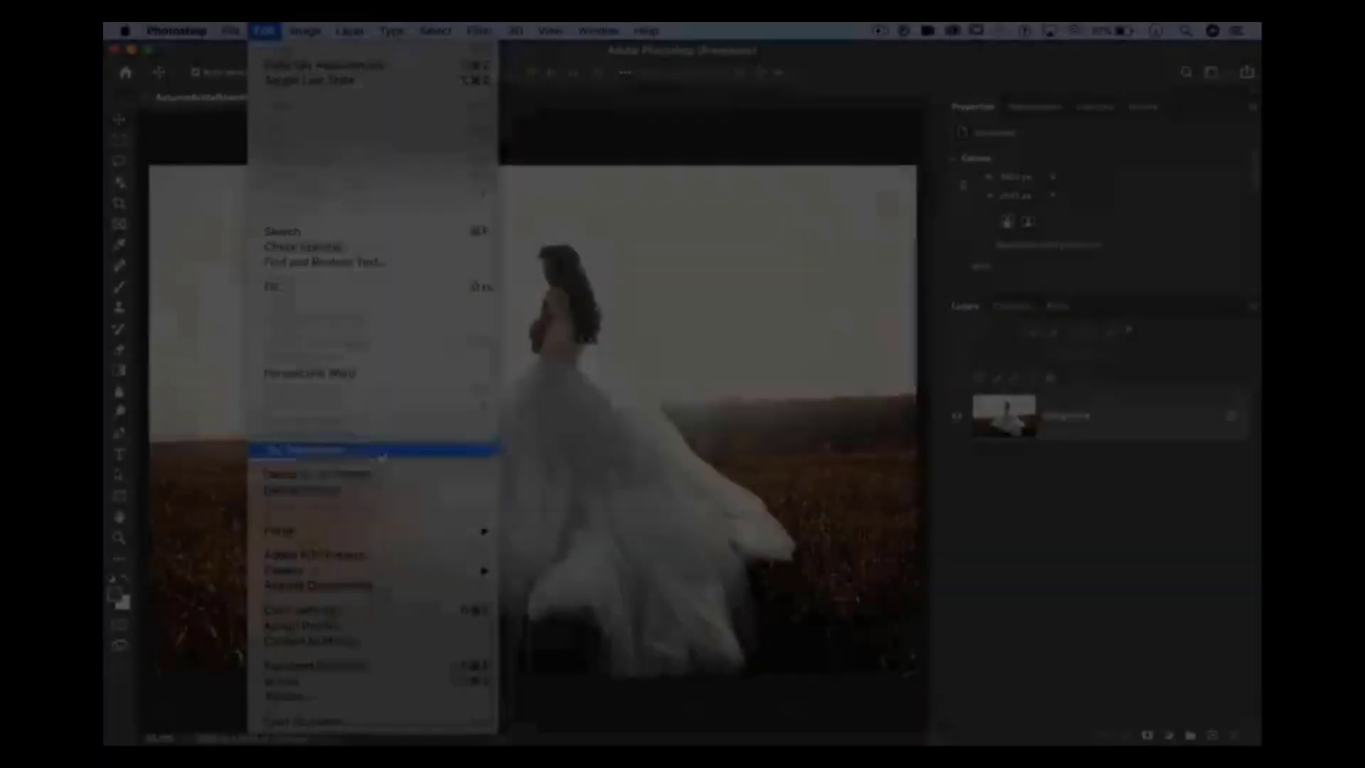
click(381, 451)
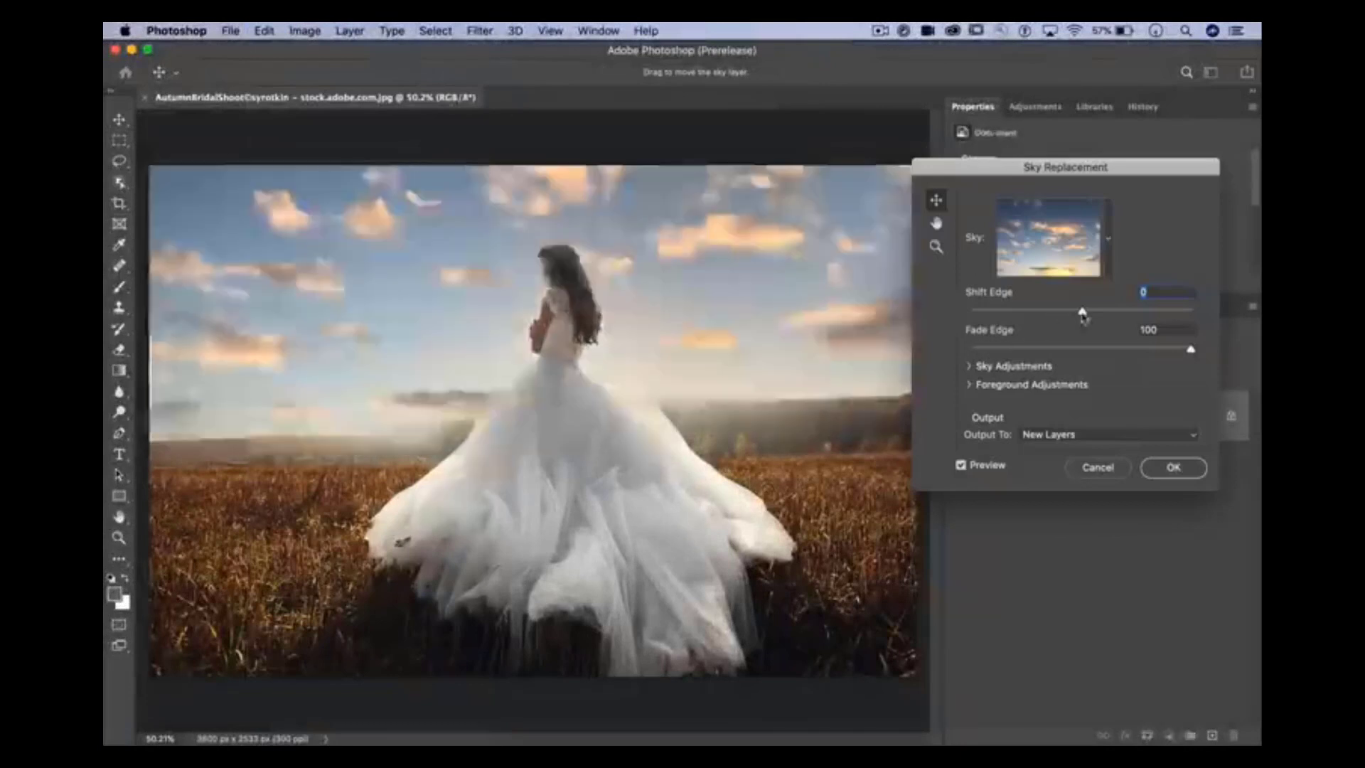
- Set Shift Edge to -16, raise sky brightness and temperature, and apply it to the bride photo
drag(1082, 311, 1064, 313)
click(969, 366)
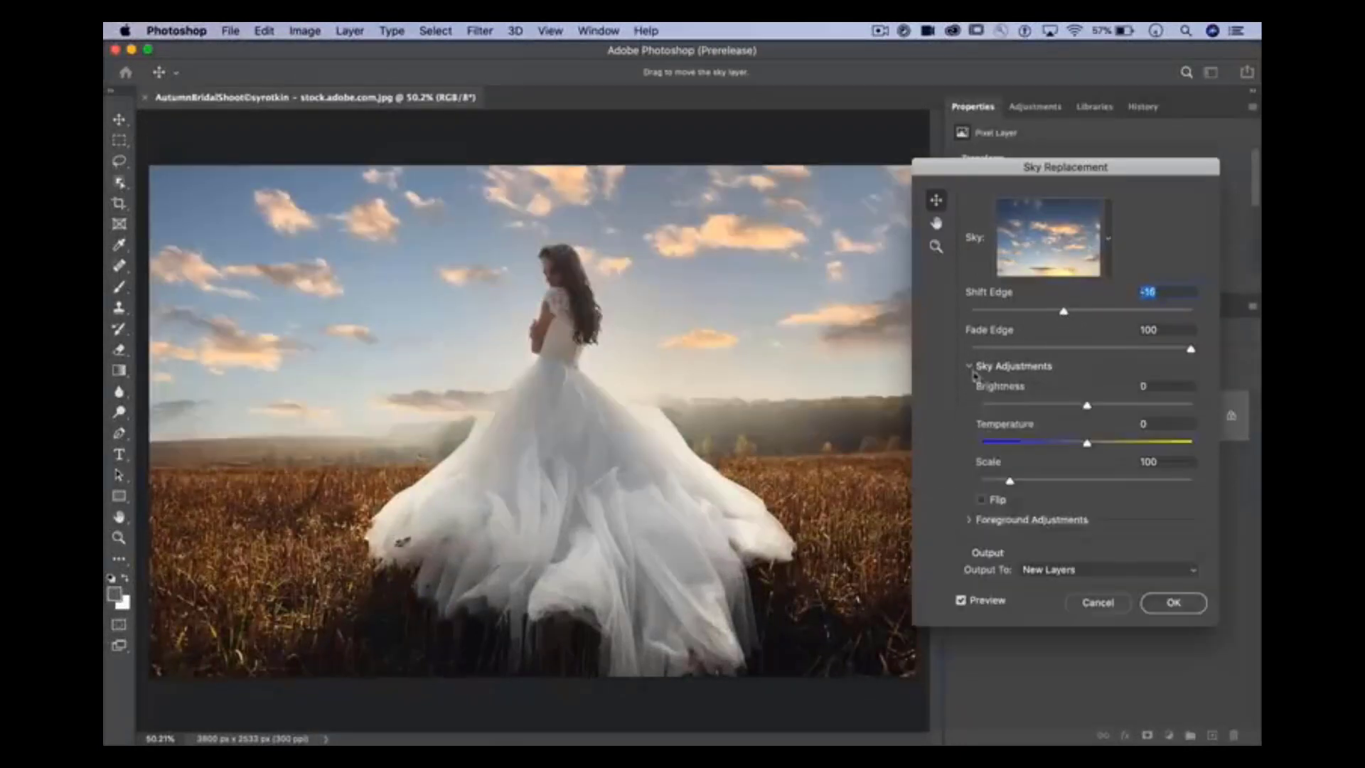
drag(1092, 405, 1147, 443)
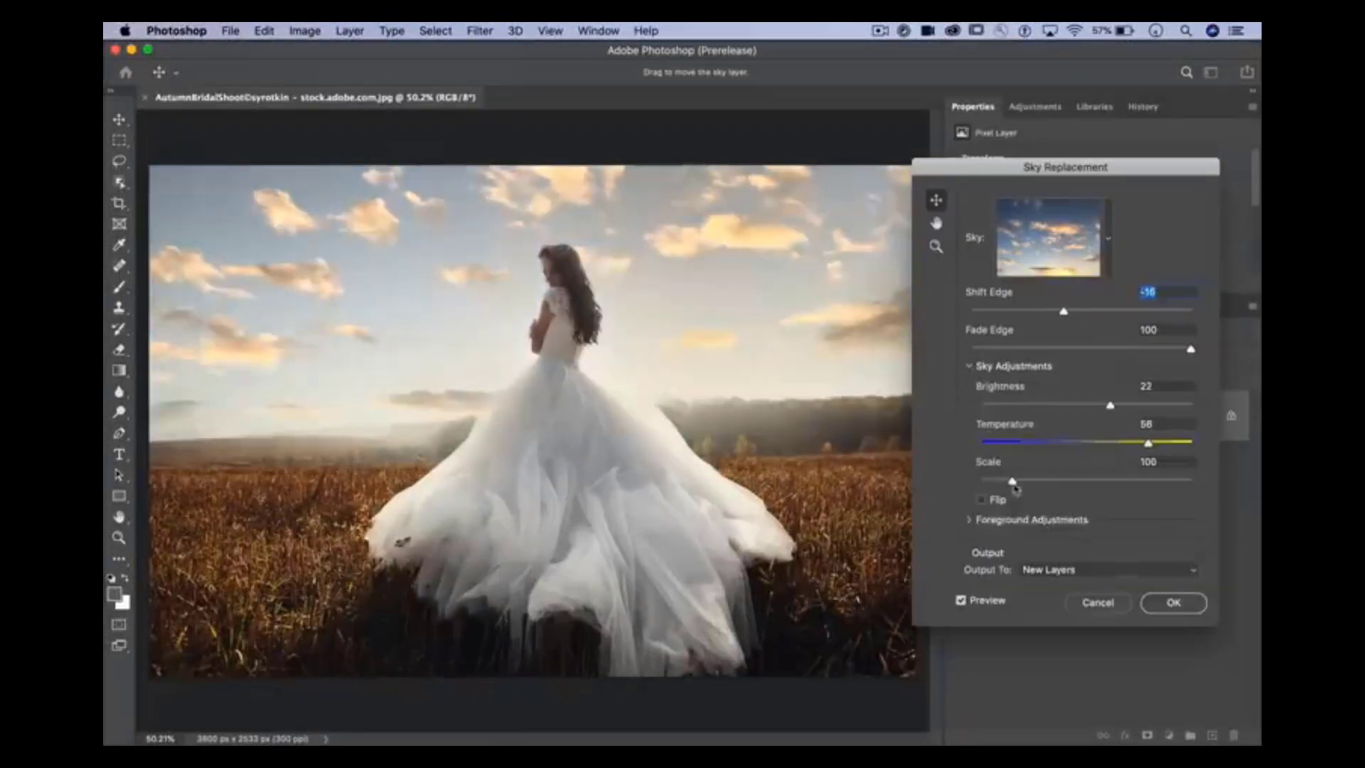
drag(1010, 481, 1135, 486)
click(969, 365)
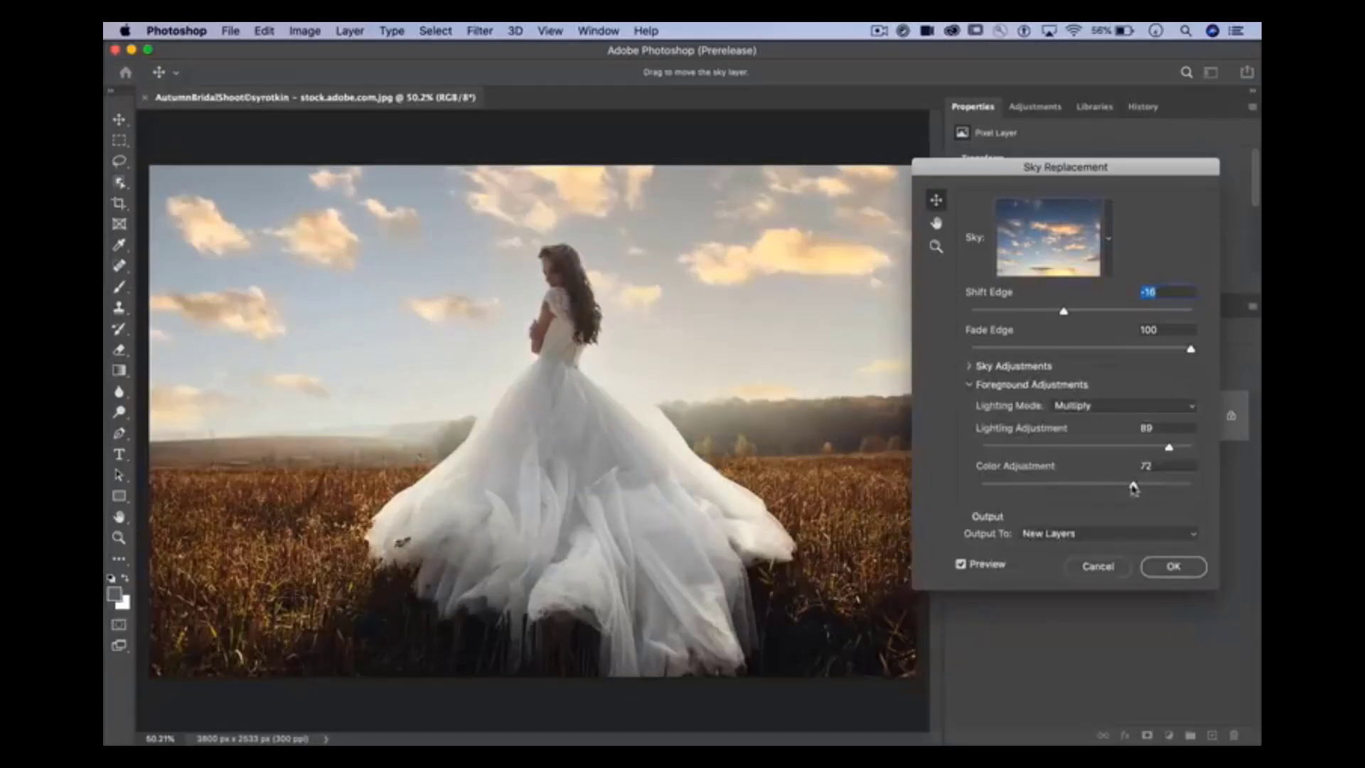
click(969, 384)
click(1155, 470)
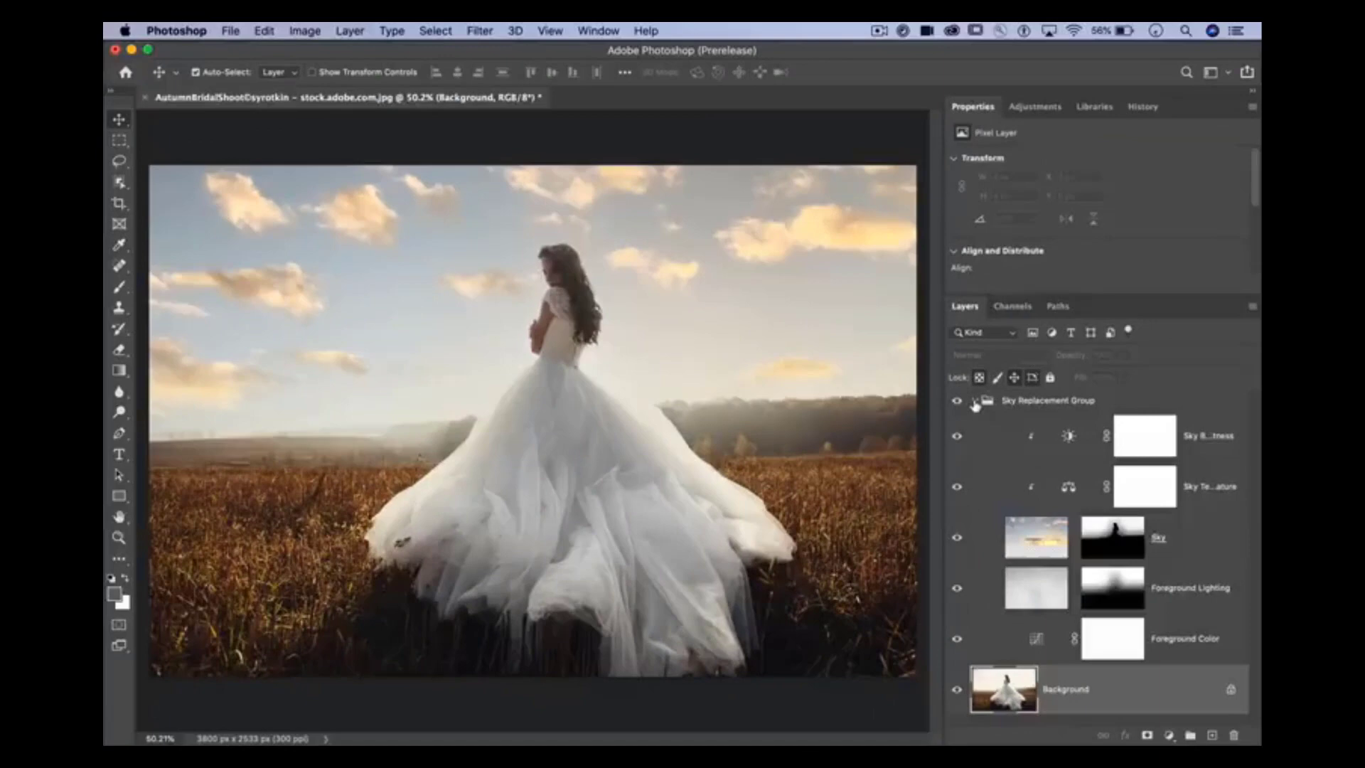
- Collapse the Sky Replacement Group in the layers list
click(973, 402)
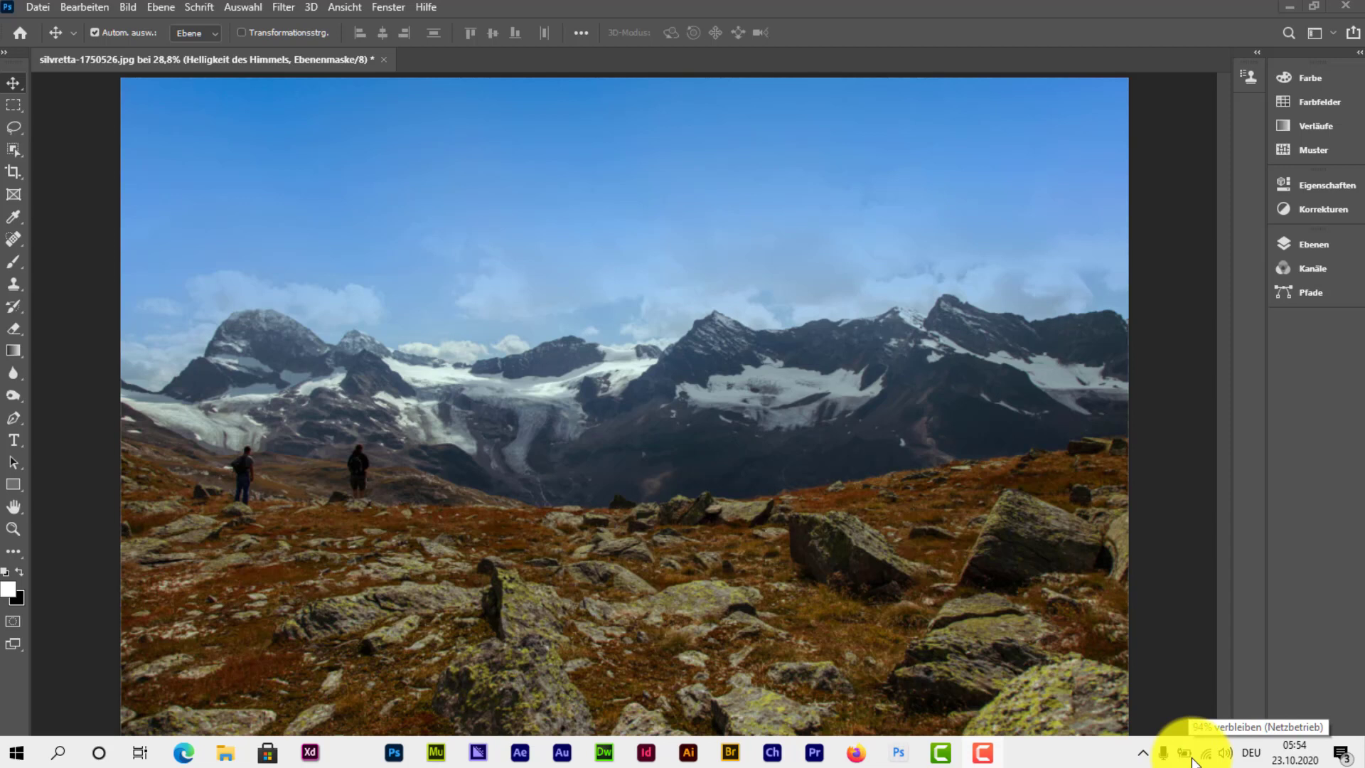
- Toggle the Hintergrund layer solo to compare the original cloudy sky with the blue-sky composite
click(1295, 244)
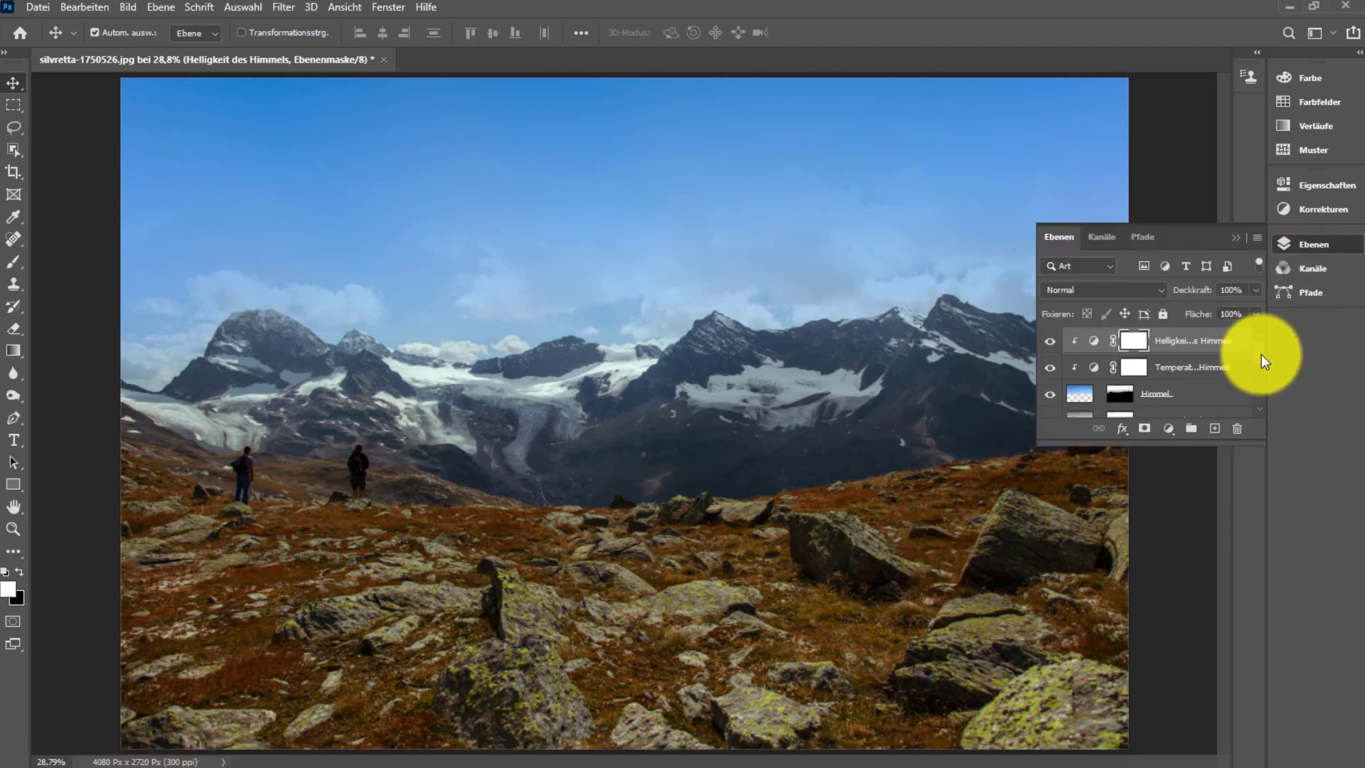
scroll(1261, 378, down, 3)
scroll(1259, 378, down, 2)
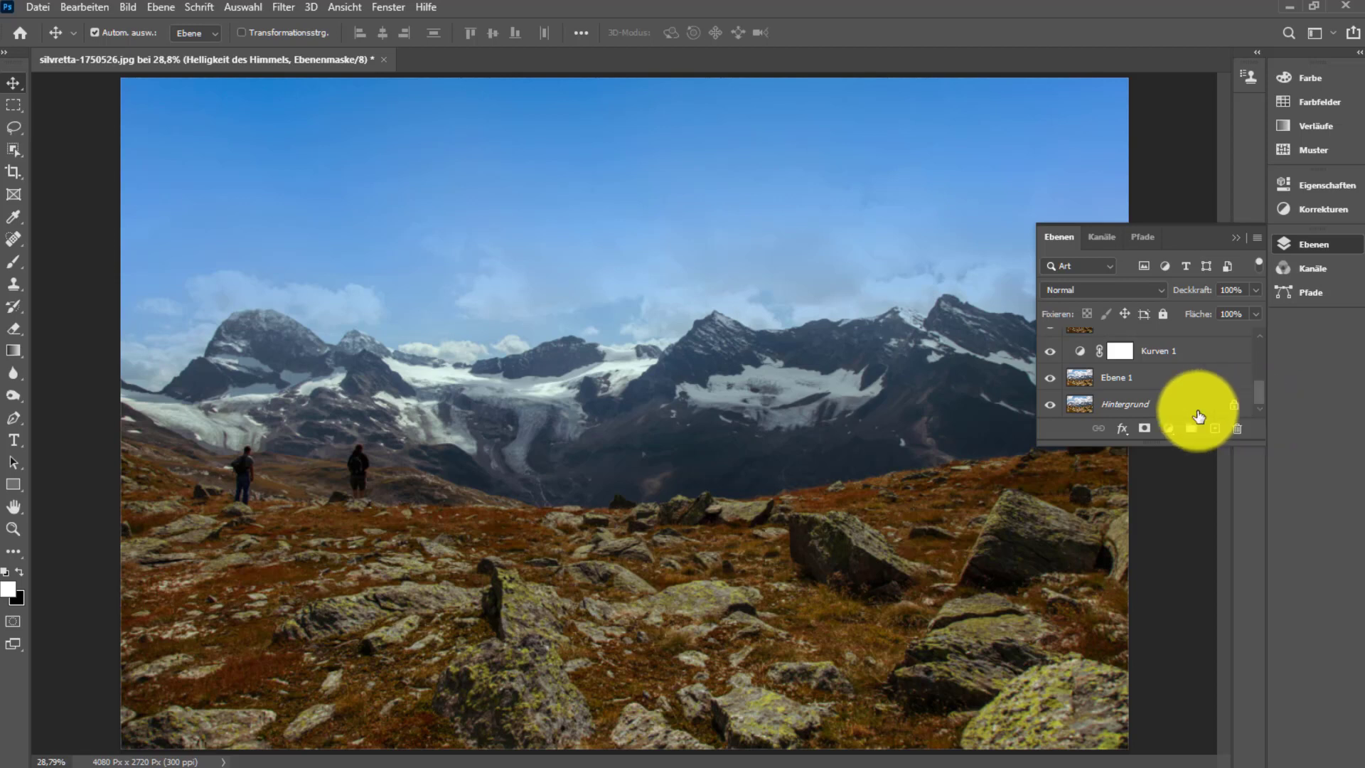
click(1052, 409)
alt+click(1050, 407)
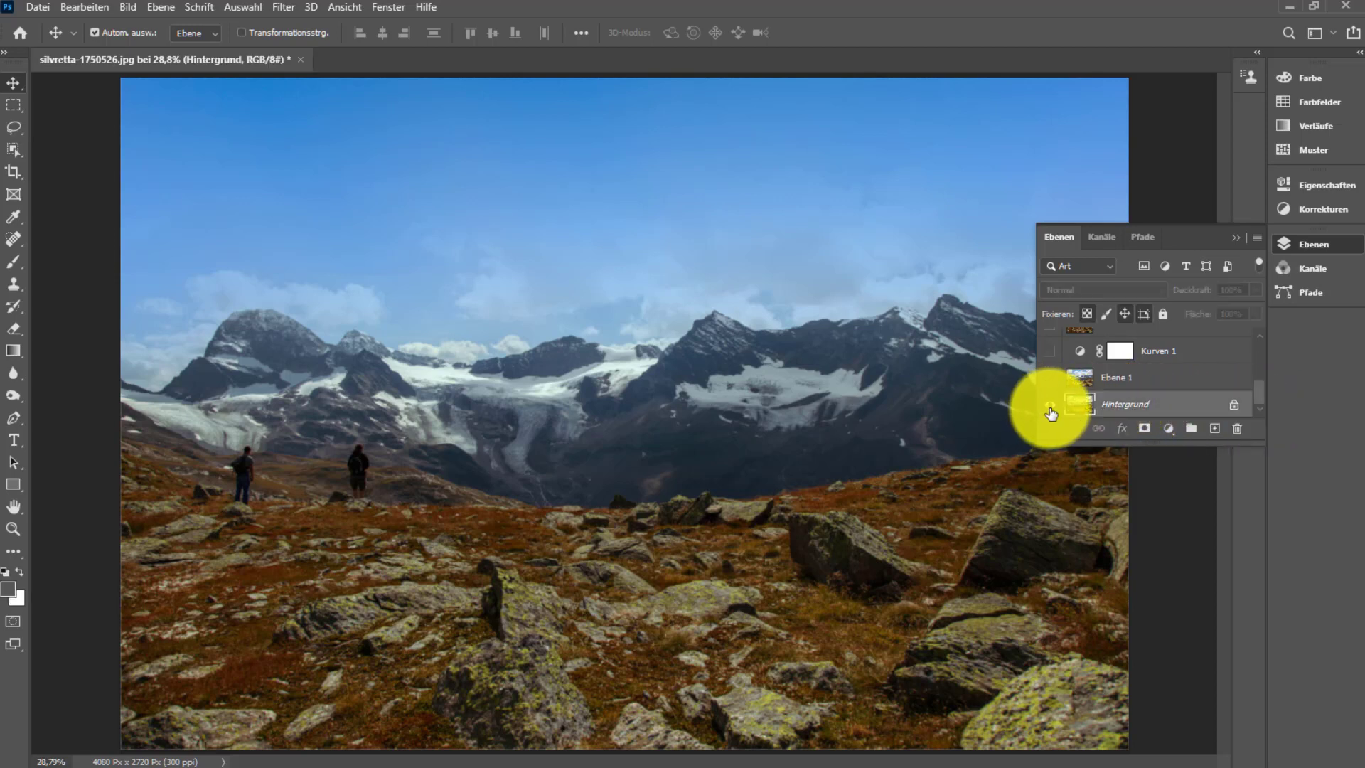
alt+click(1050, 407)
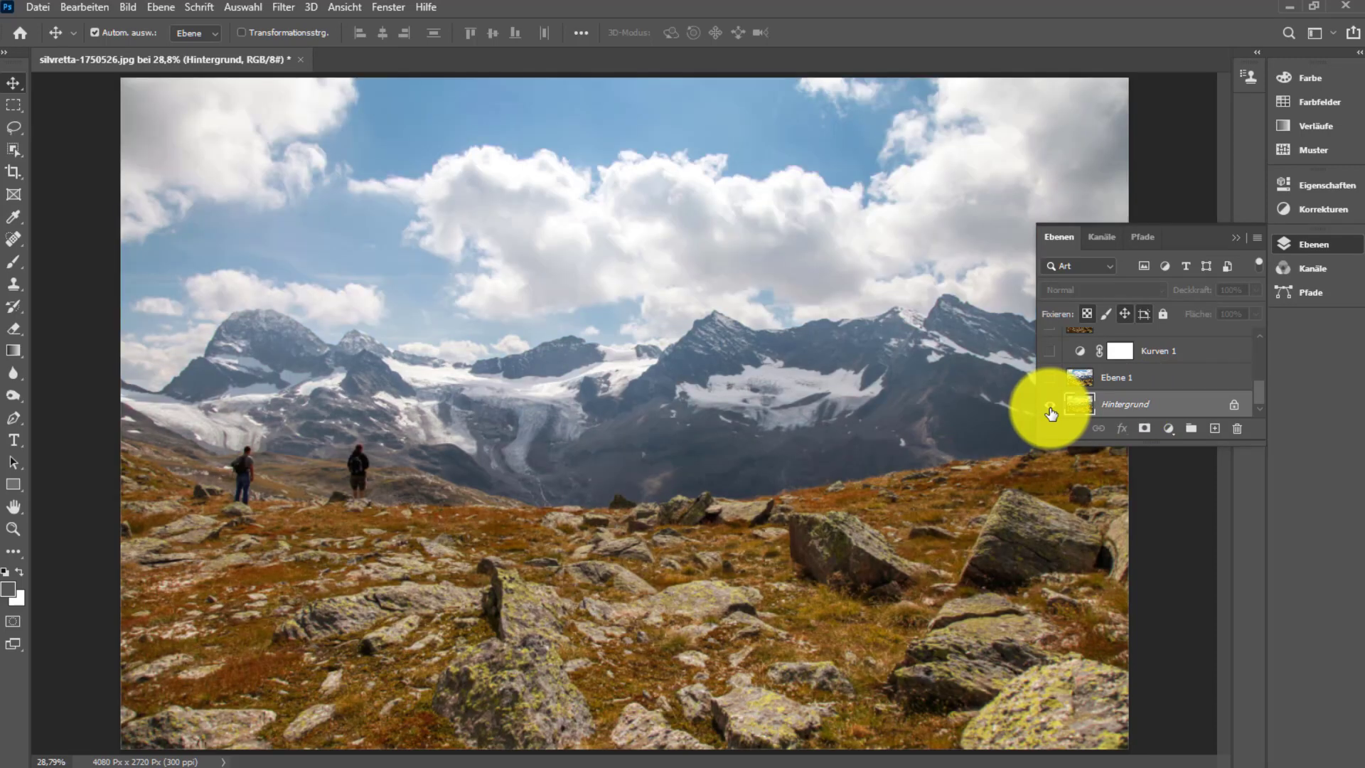
alt+click(1050, 407)
alt+click(1050, 406)
alt+click(1050, 407)
alt+click(1050, 407)
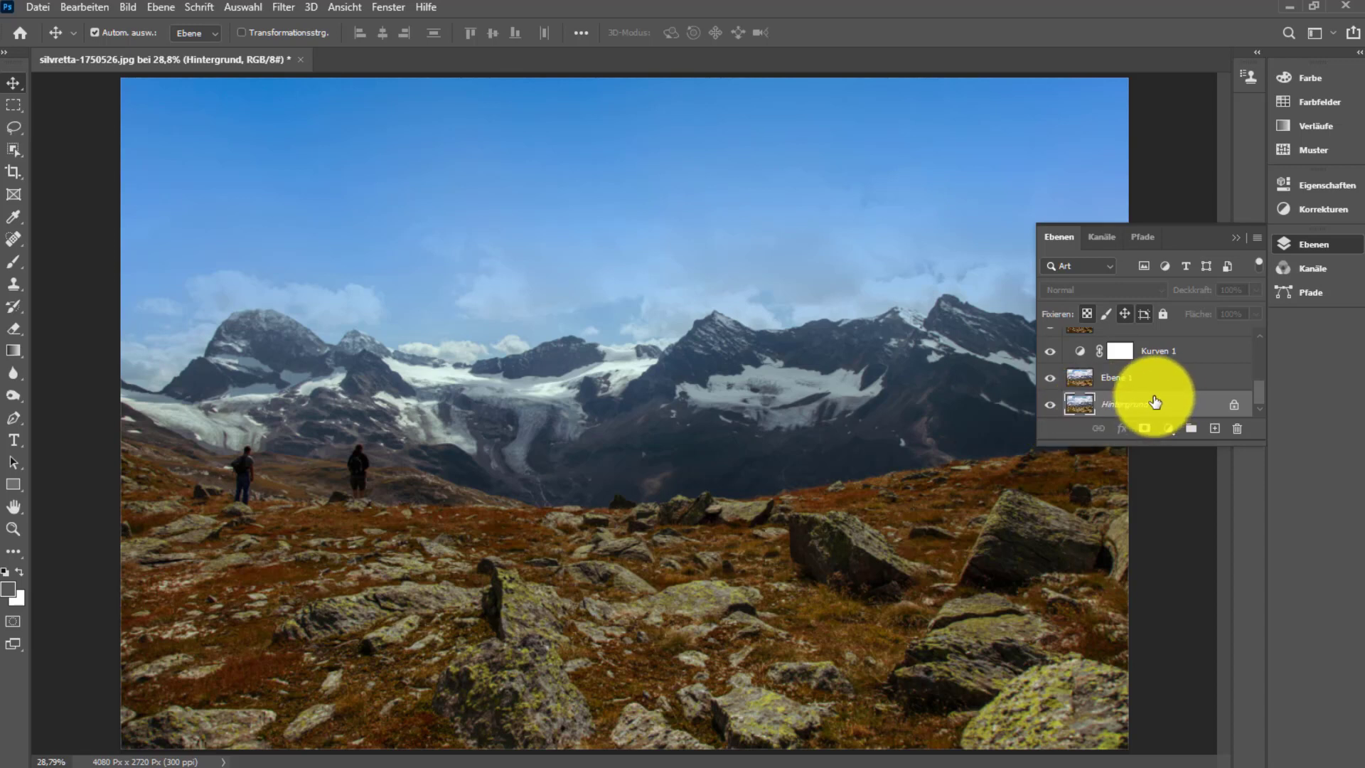
- Close the mountain photo without saving and reopen silvretta-1750526.jpg from recent files
click(300, 62)
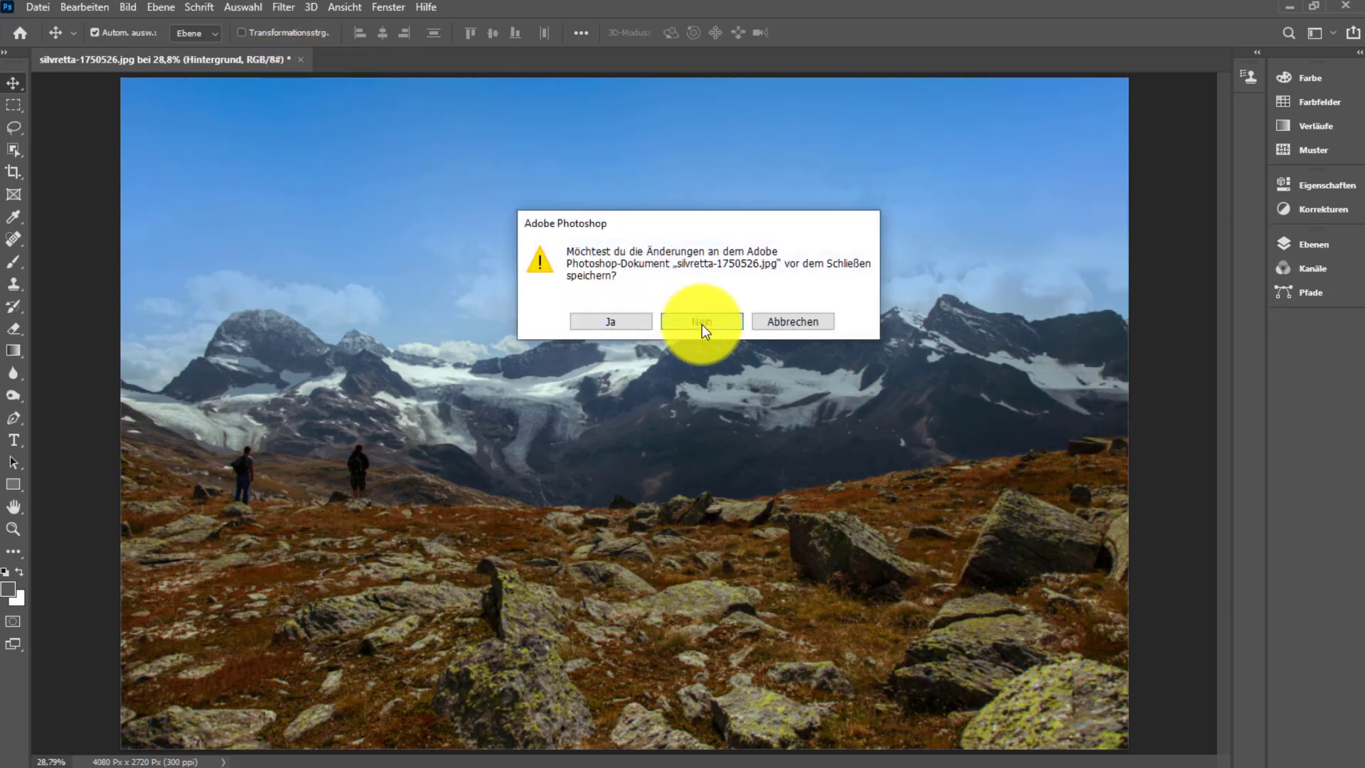
click(702, 324)
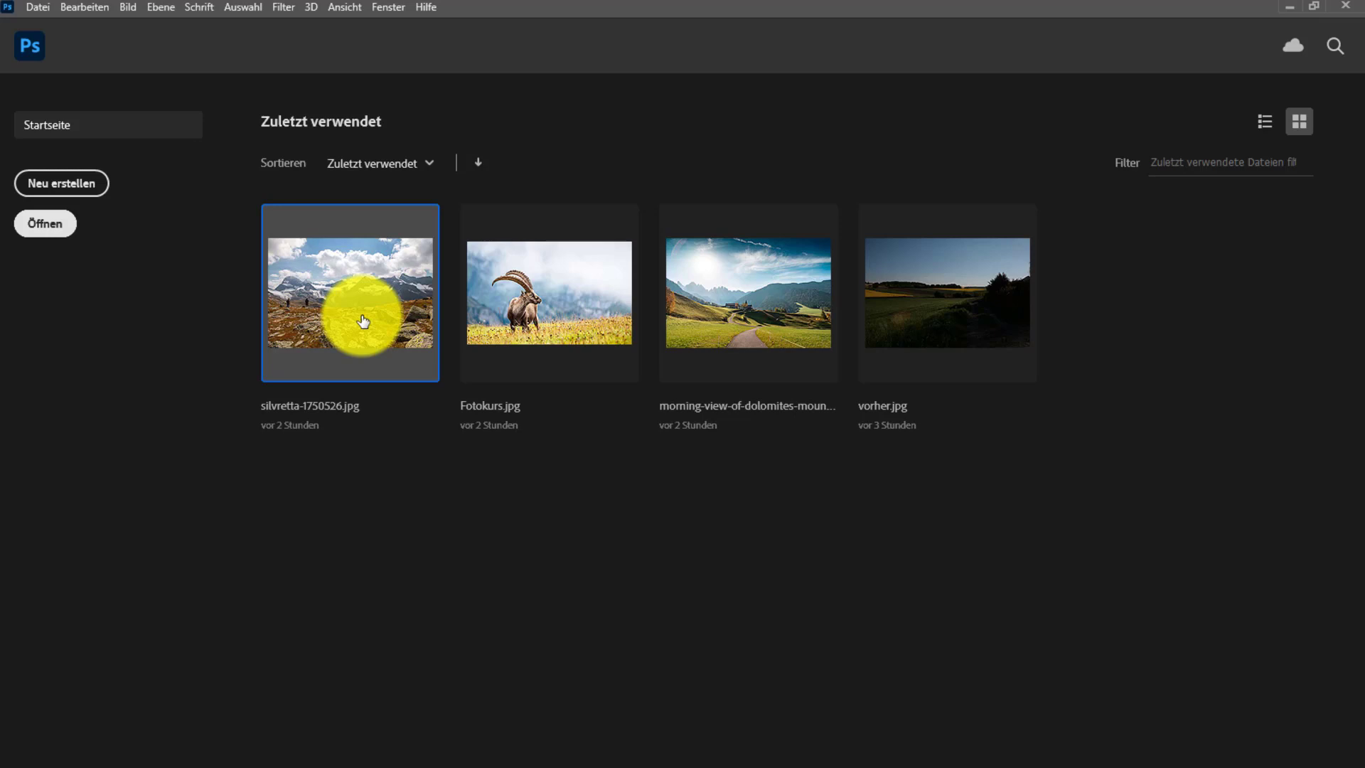
click(364, 321)
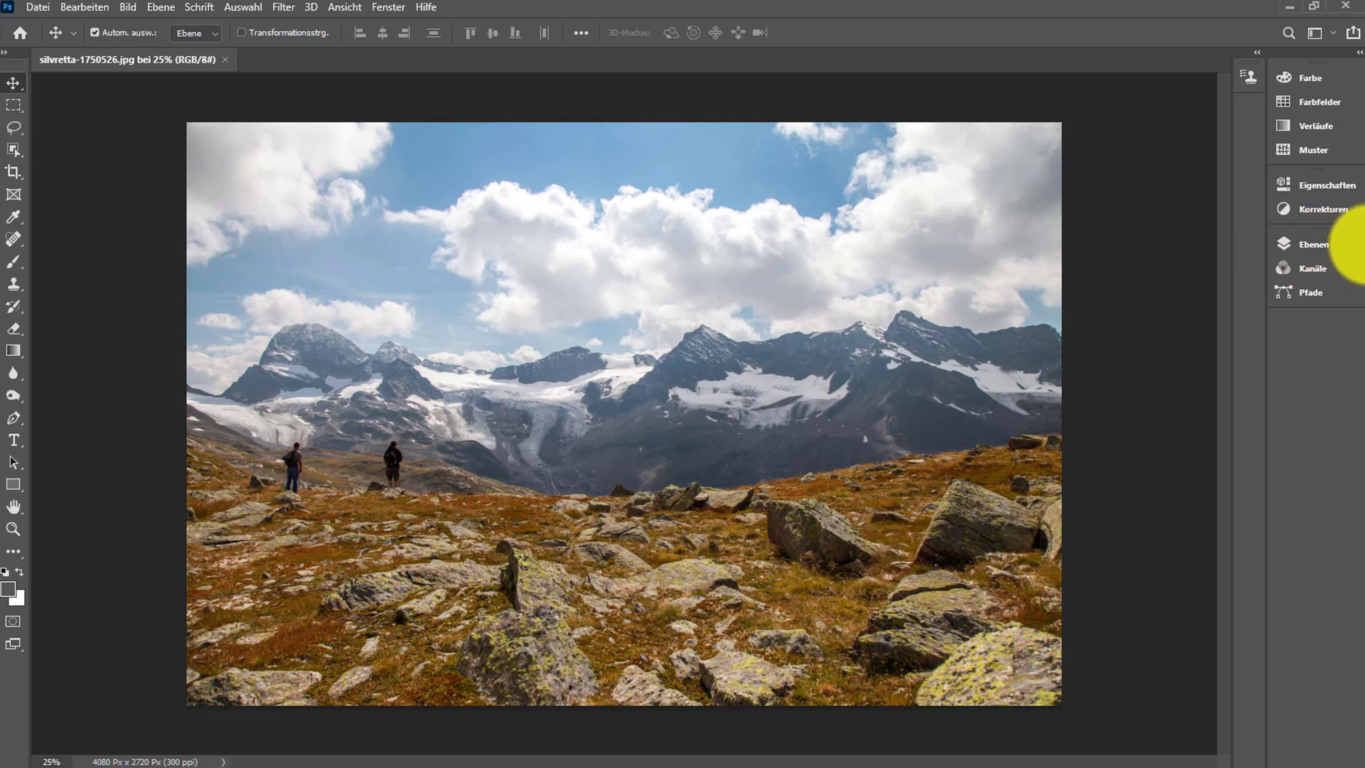
- Duplicate the Hintergrund layer into Ebene 1 with Ctrl+J
click(1322, 242)
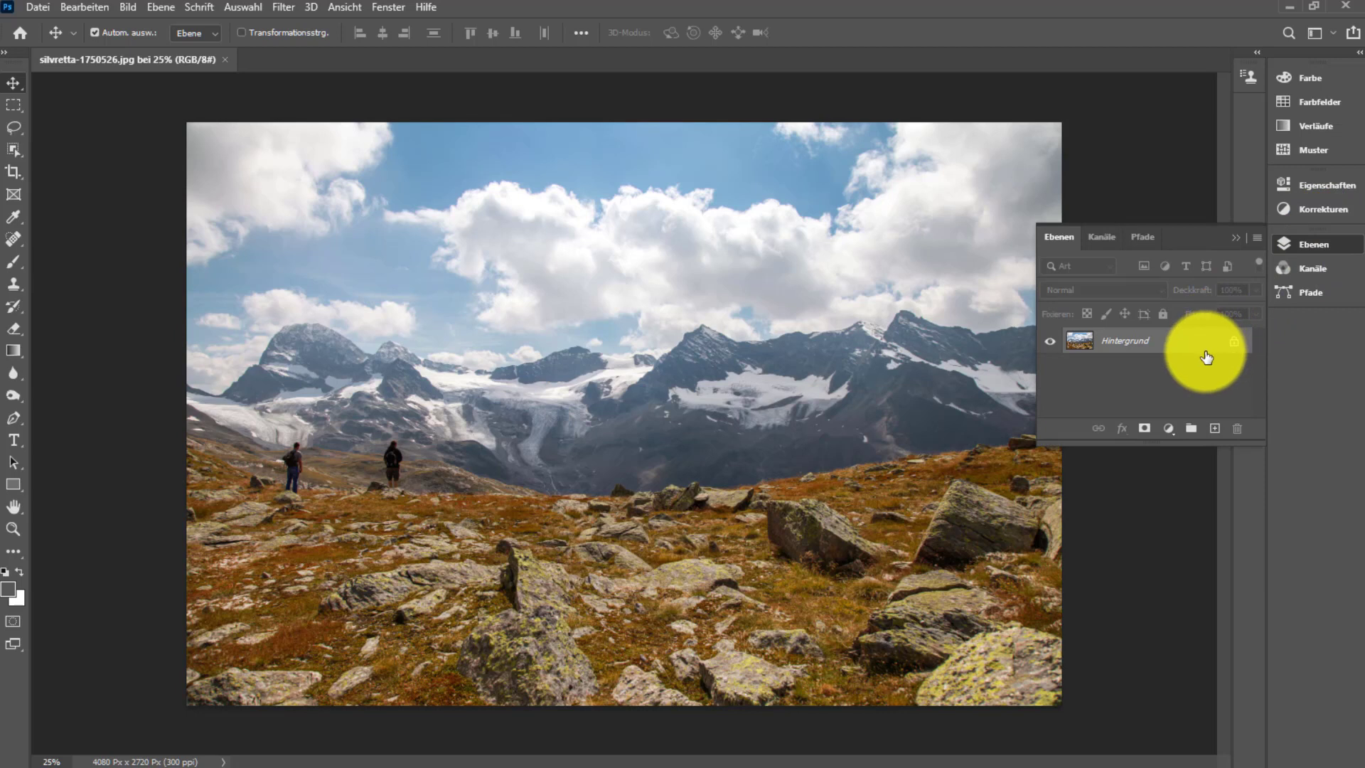
key(ctrl)
key(ctrl+j)
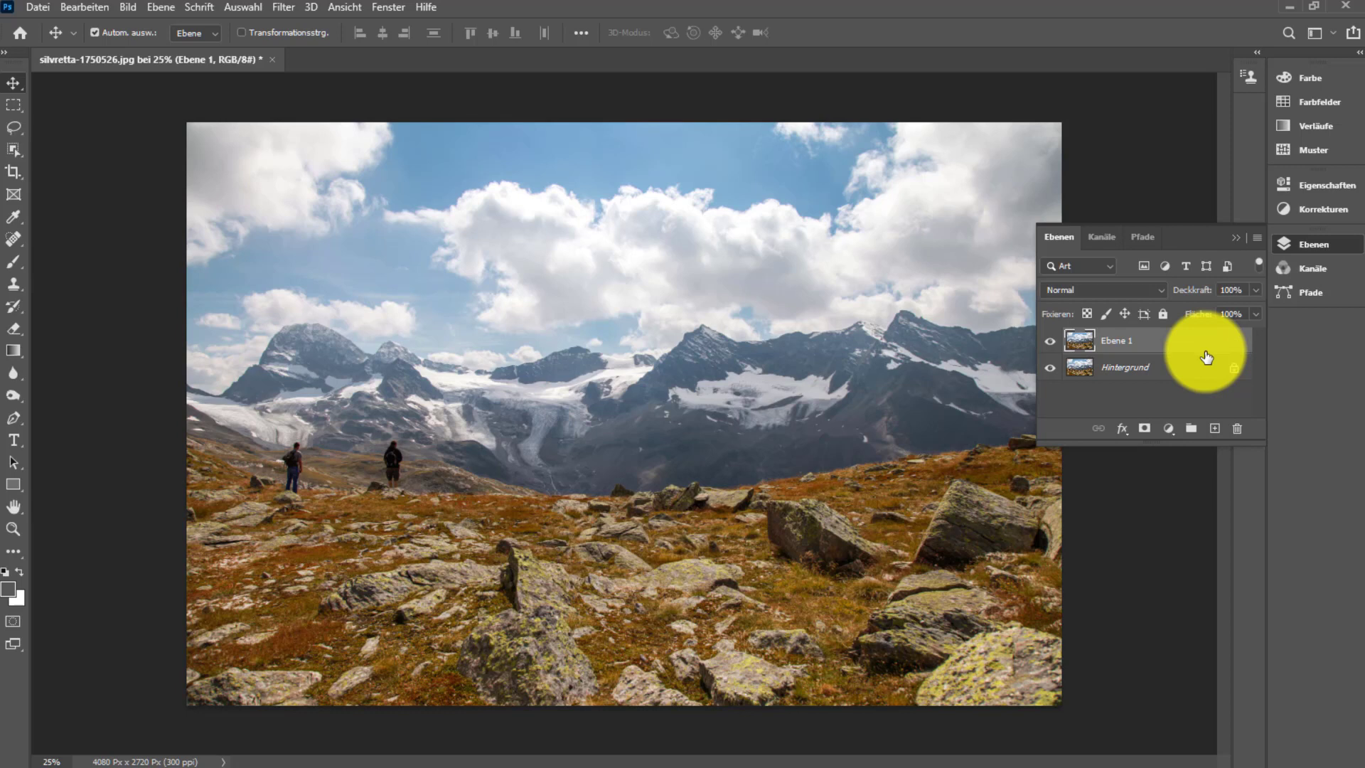
click(1235, 237)
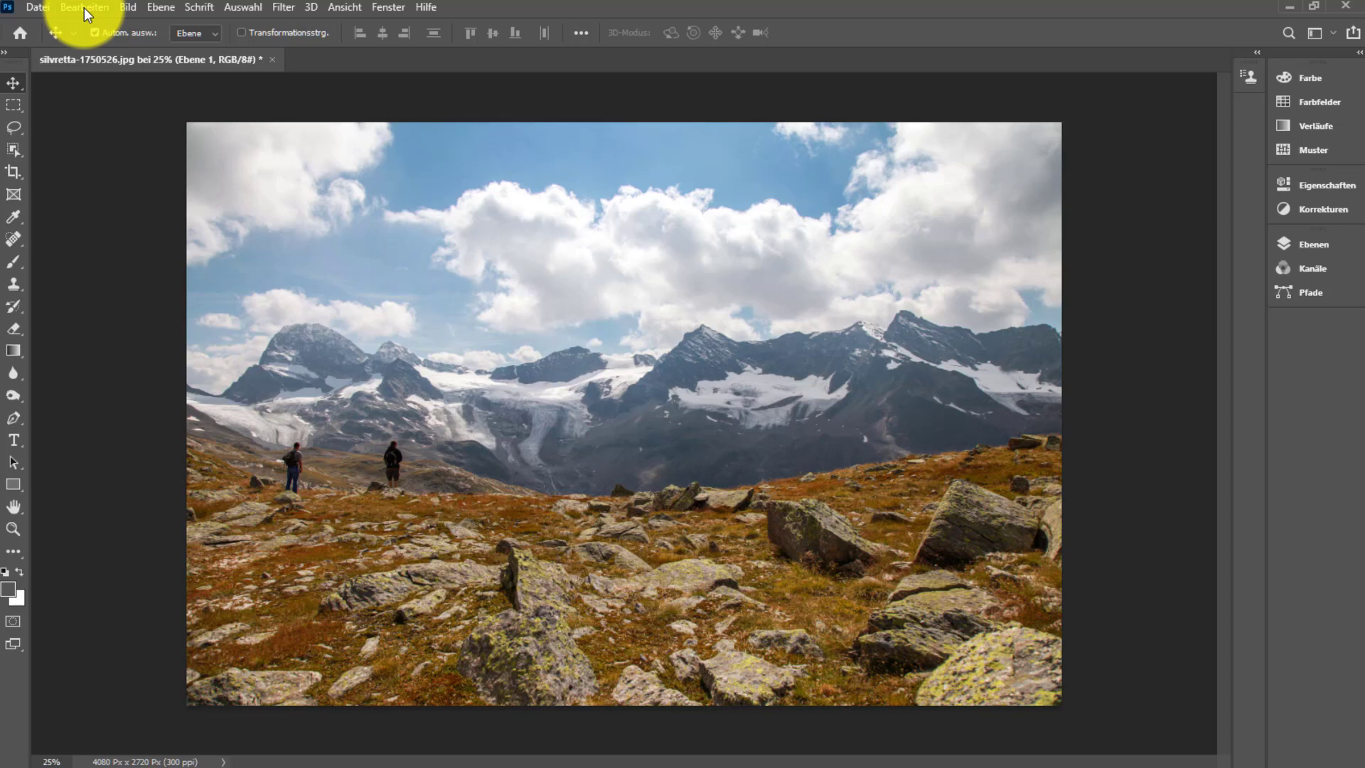
- Start Bearbeiten > Himmel austauschen on the Silvretta photo
click(84, 7)
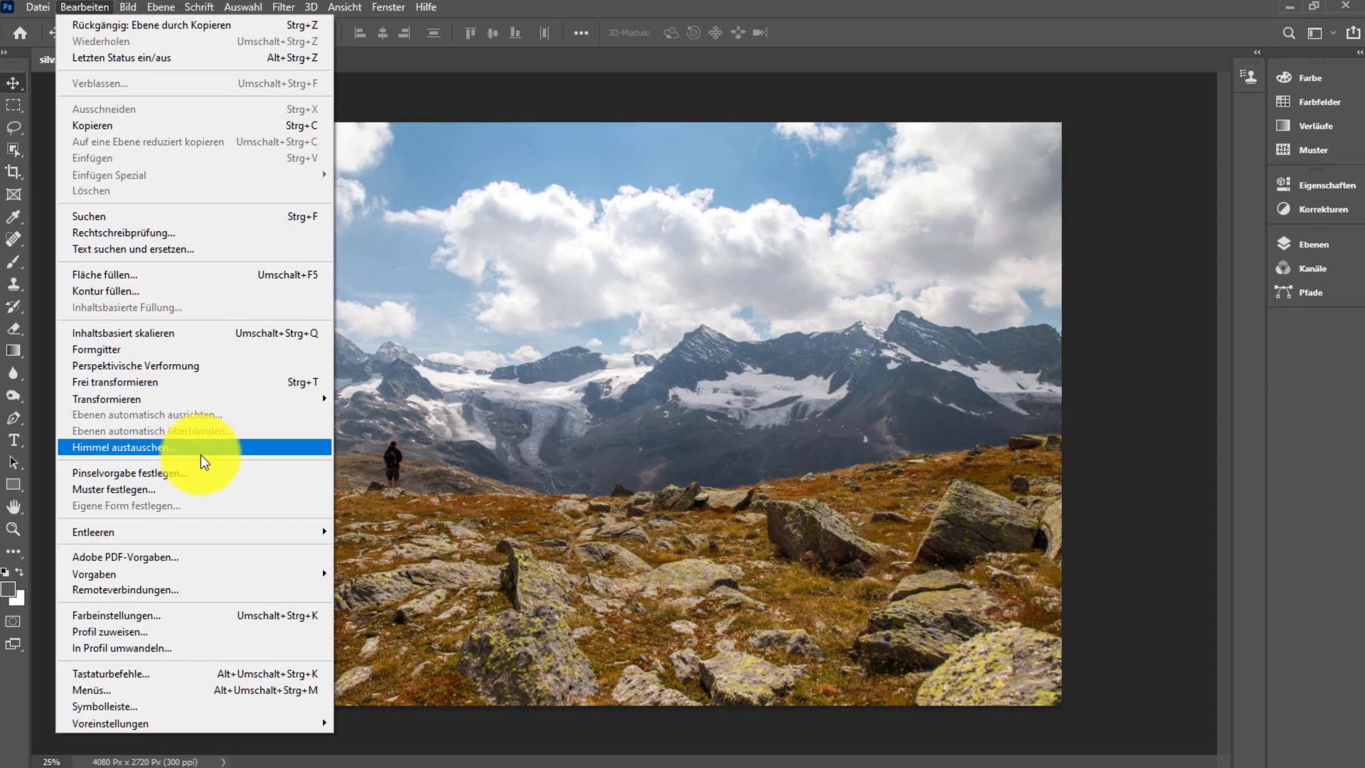
click(177, 449)
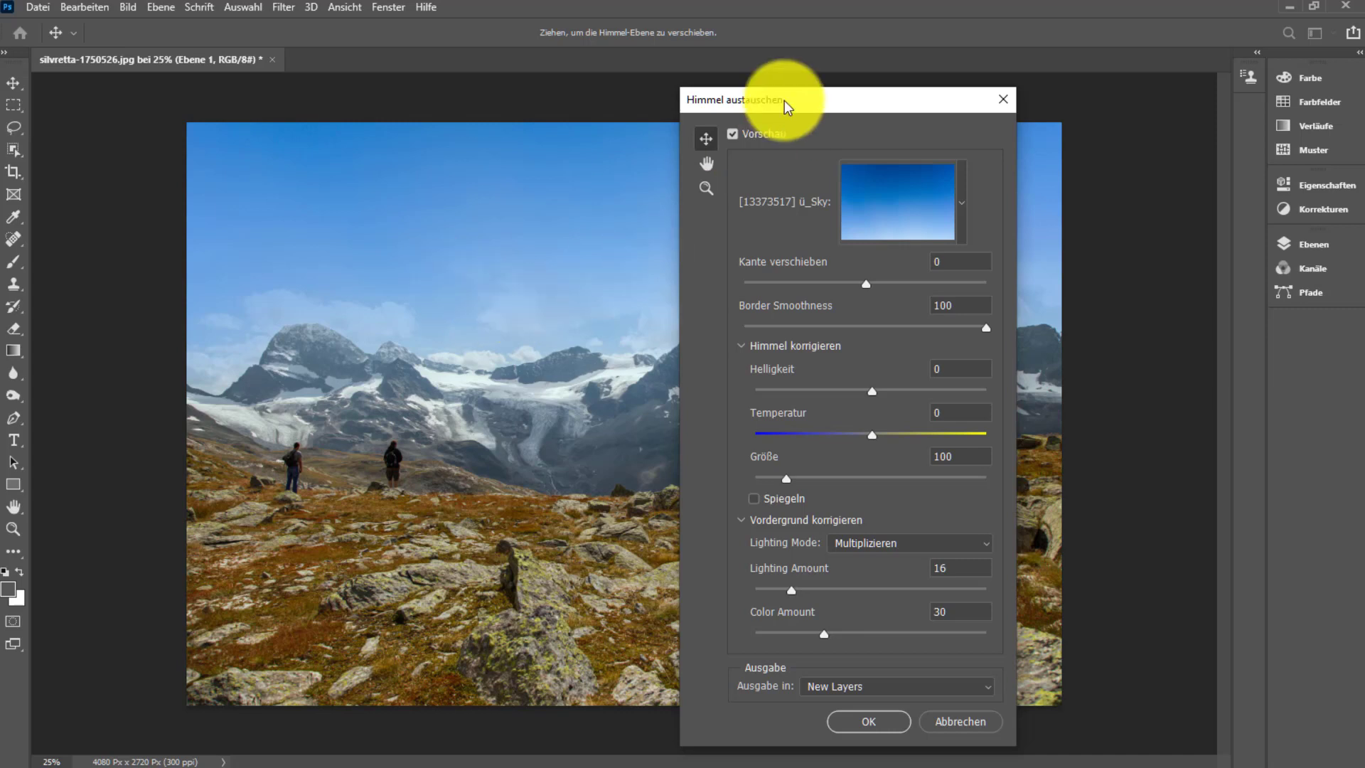
- Move the Himmel austauschen dialog aside, collapse Vordergrund korrigieren and expand Himmel korrigieren
mouse_move(786, 101)
mouse_down()
mouse_move(974, 91)
mouse_move(912, 80)
mouse_up()
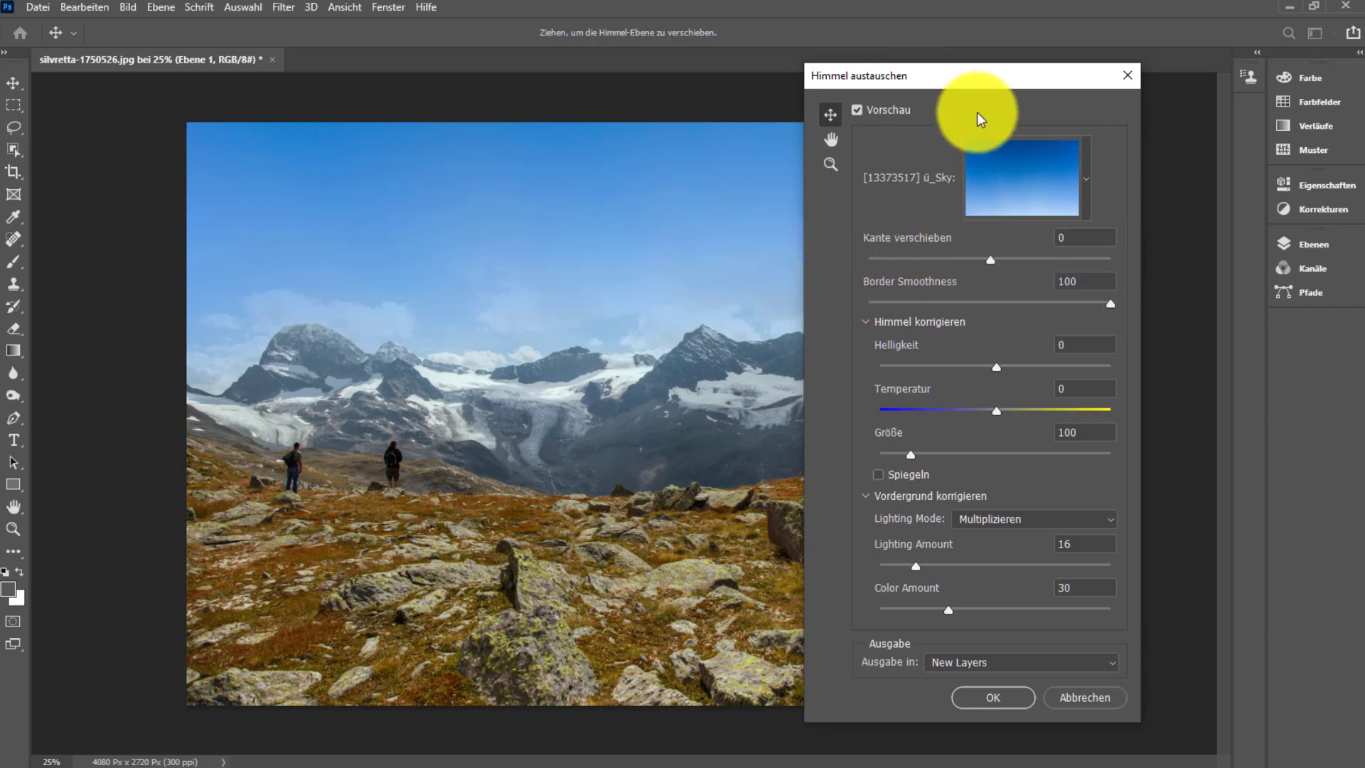
drag(1004, 80, 832, 45)
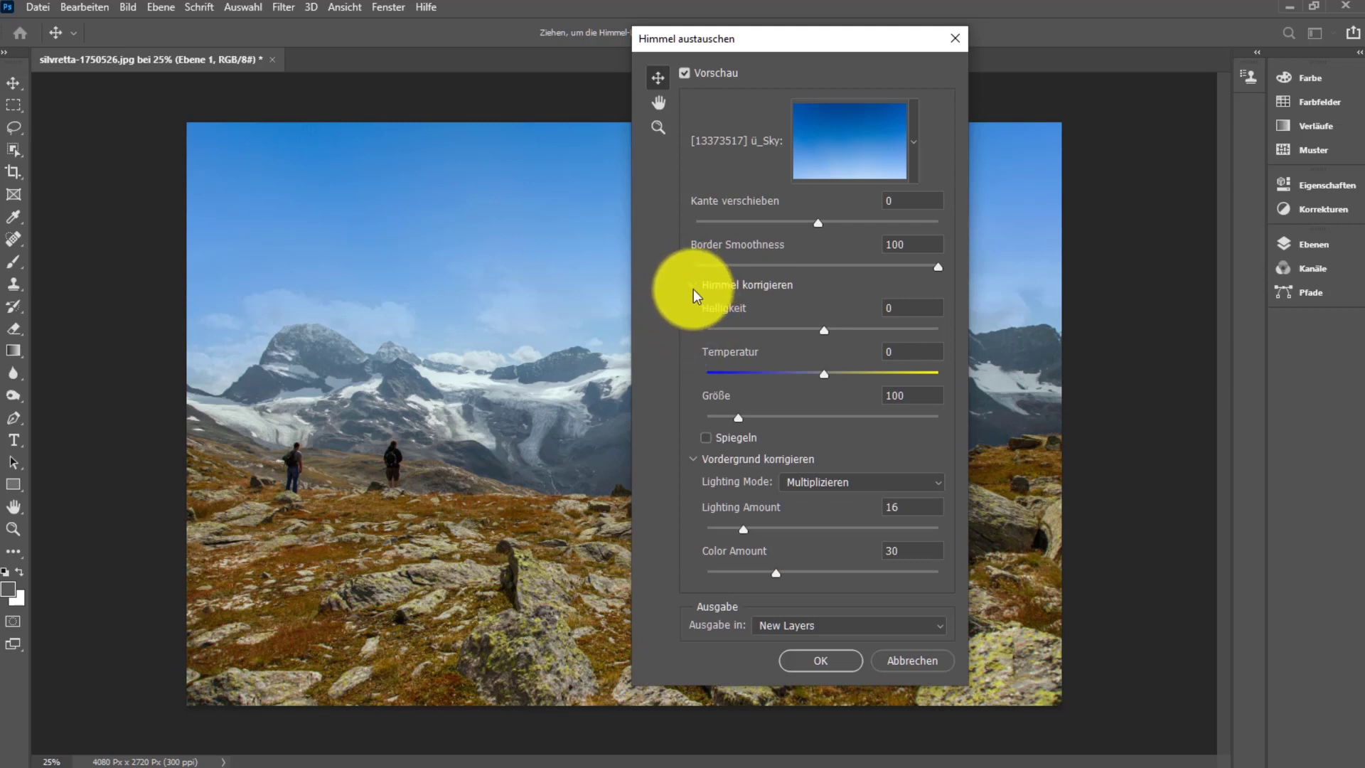
click(691, 285)
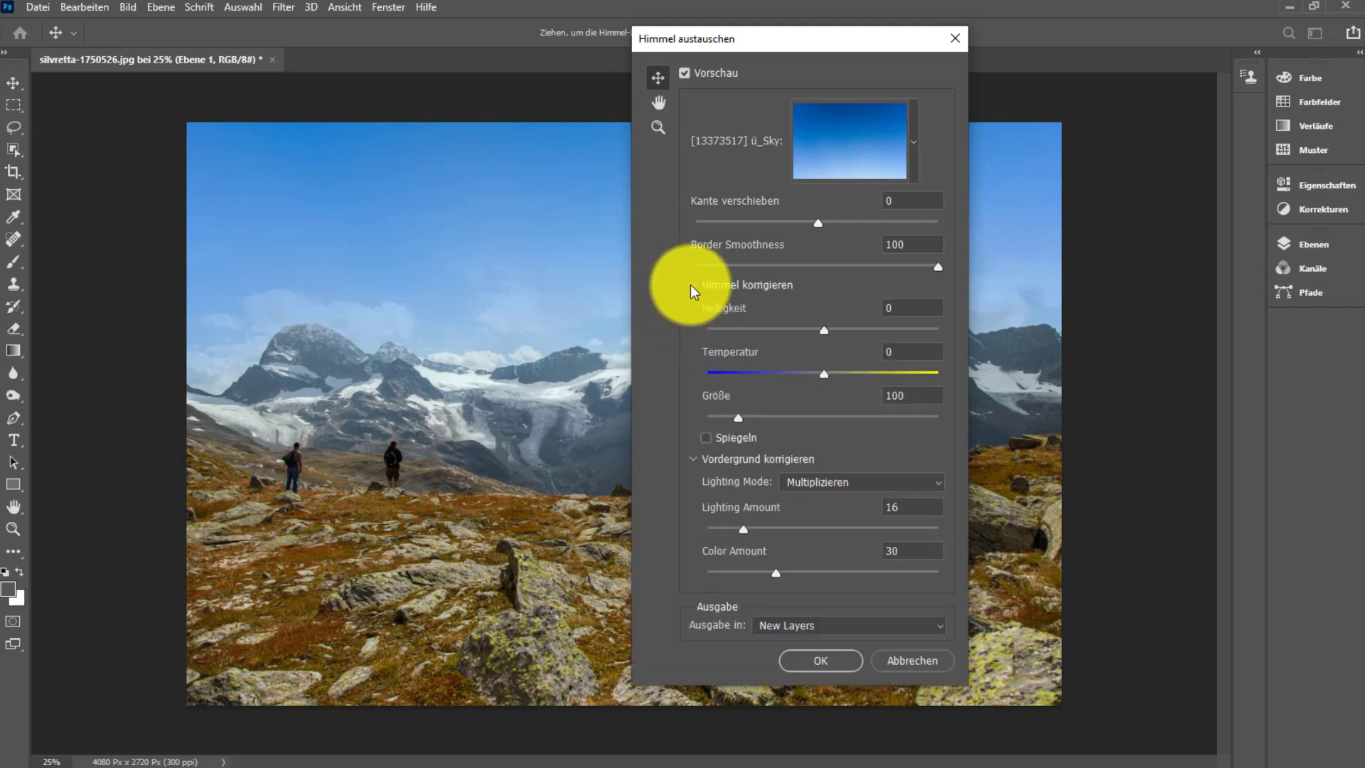
click(690, 285)
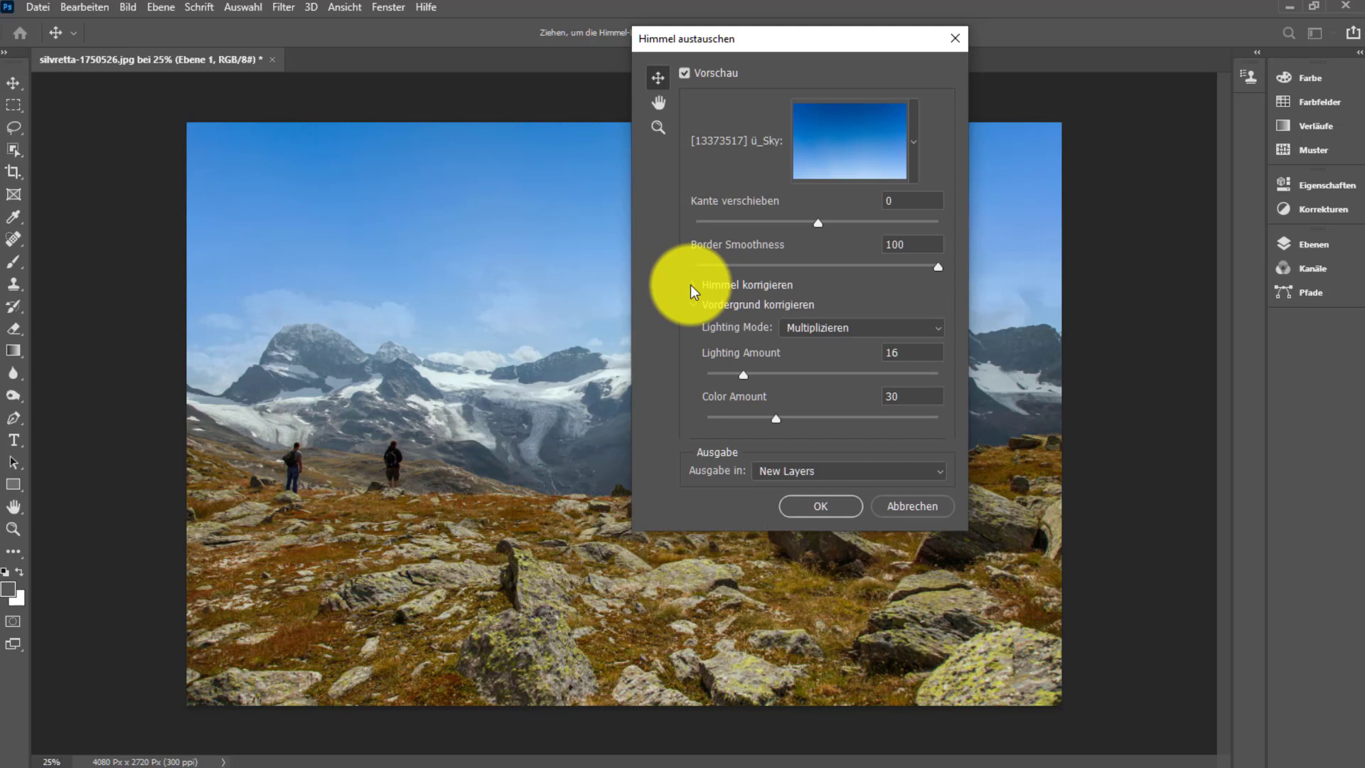
click(689, 305)
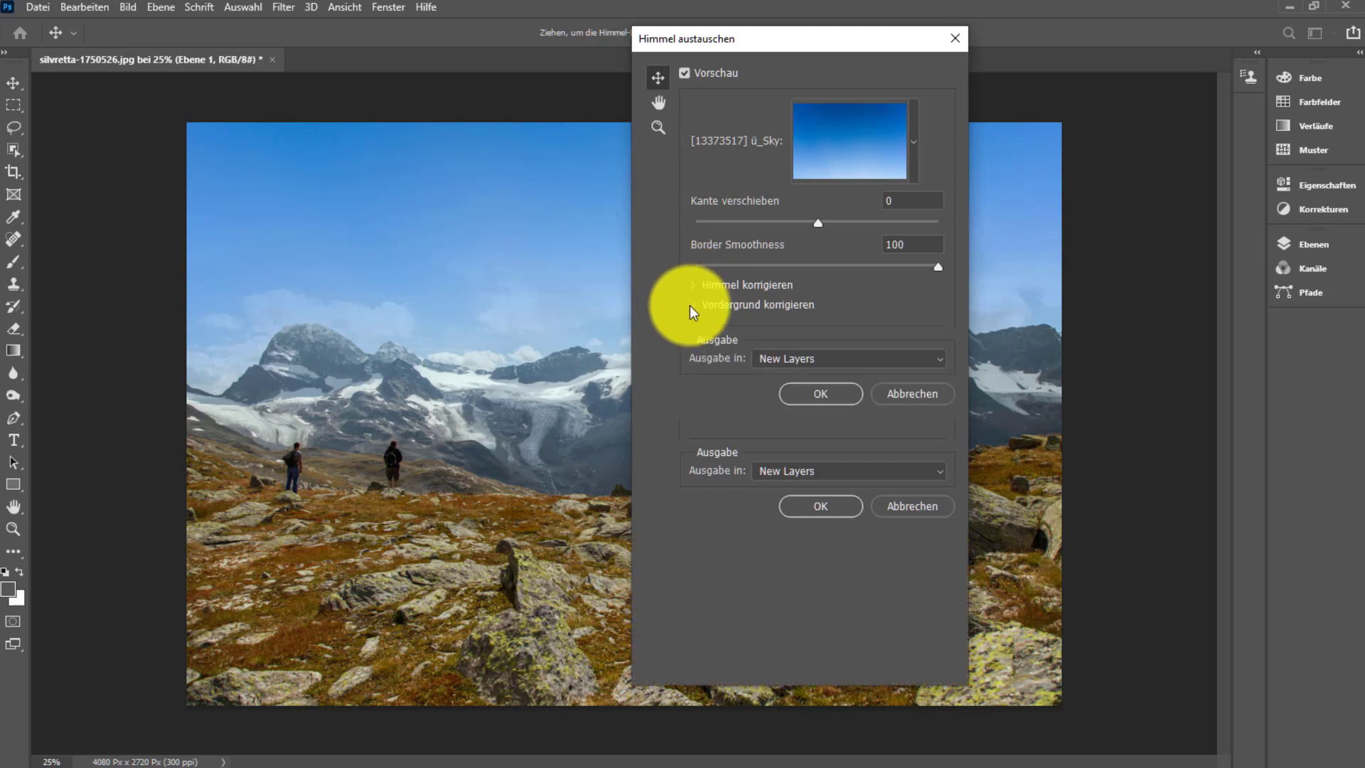
click(694, 284)
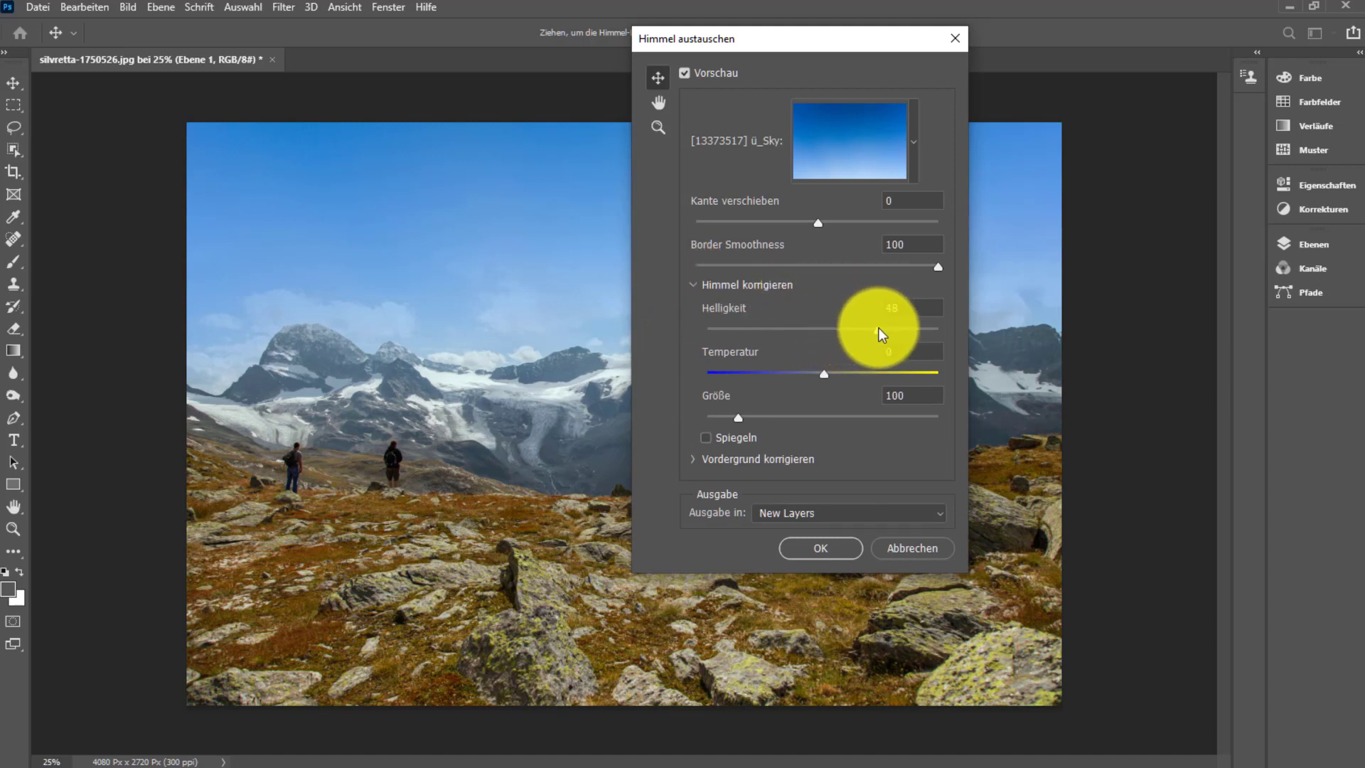
- Set the replacement sky's Helligkeit to -10 and Temperatur to -4
drag(879, 327, 742, 336)
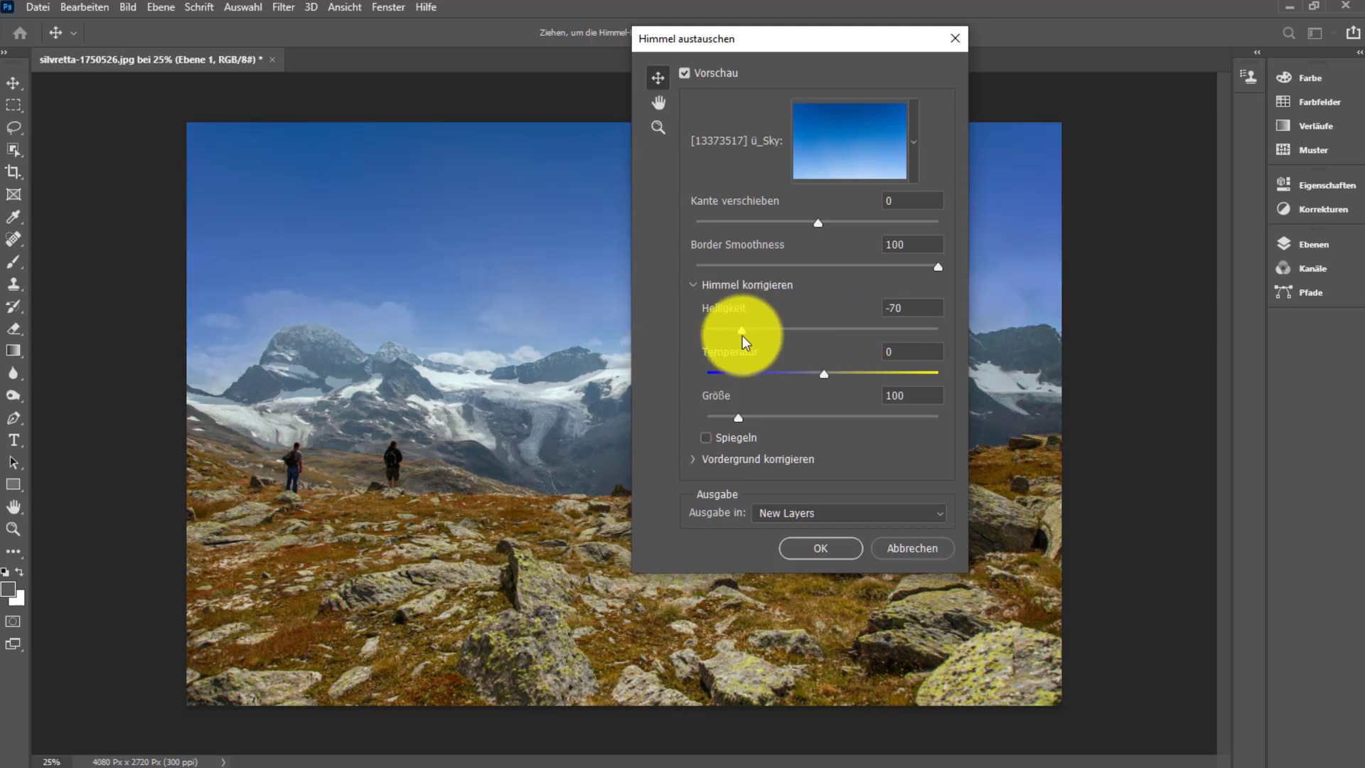
drag(752, 335, 814, 337)
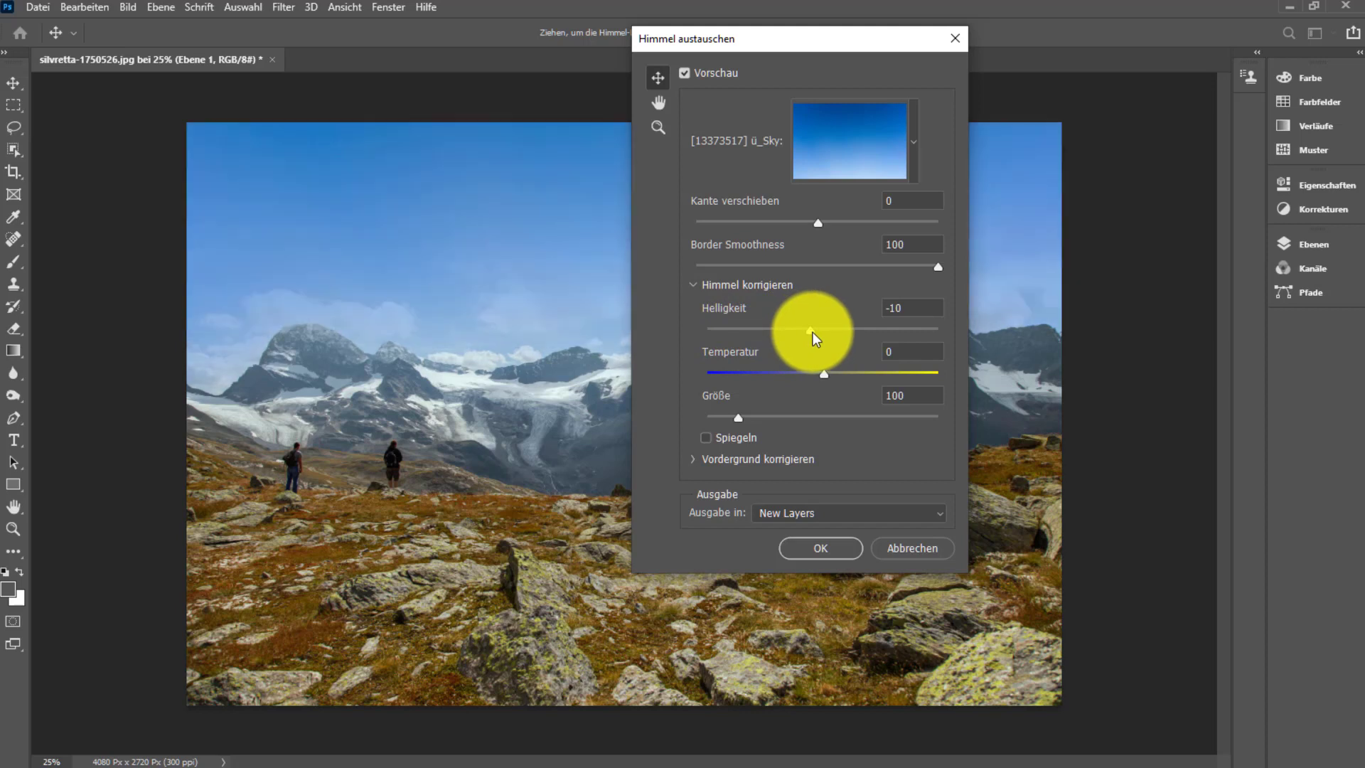
drag(834, 377, 859, 378)
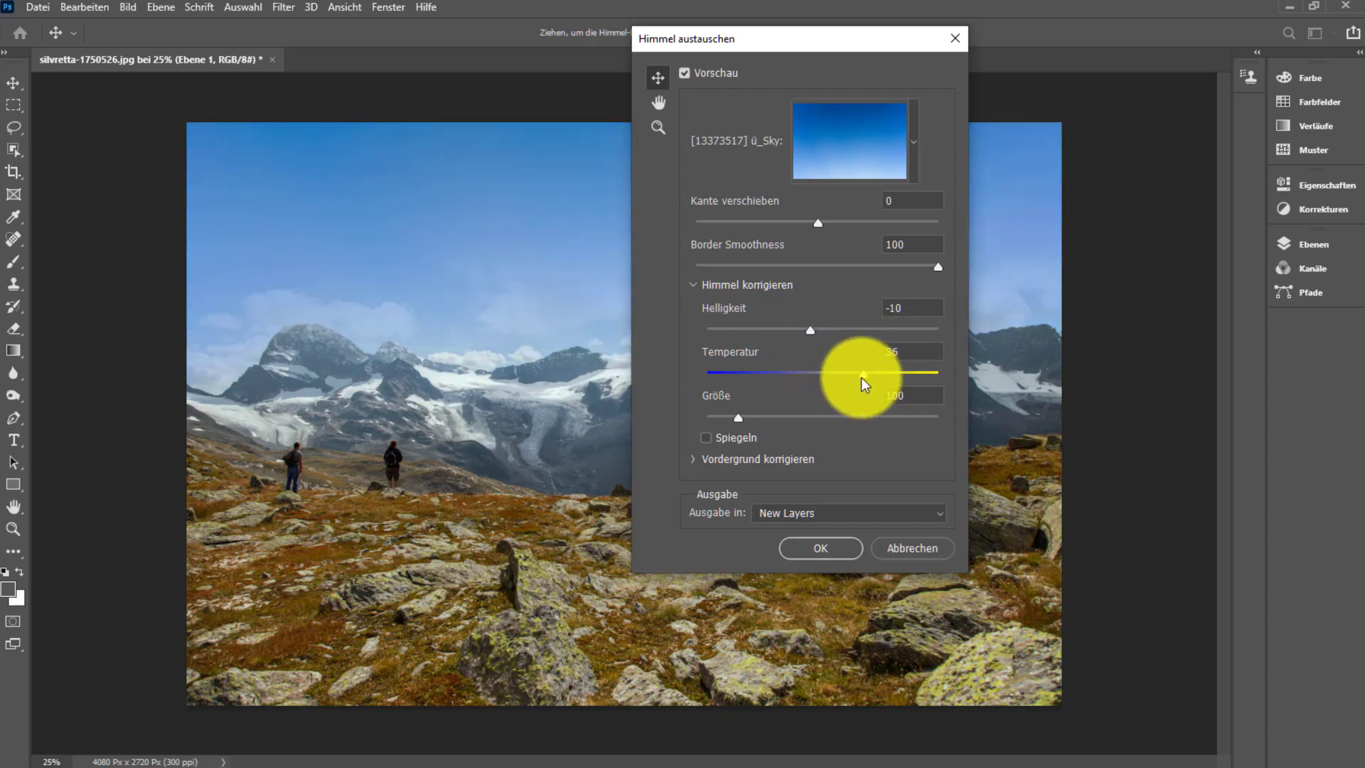
mouse_move(865, 371)
mouse_down()
mouse_move(762, 374)
mouse_move(806, 375)
mouse_up()
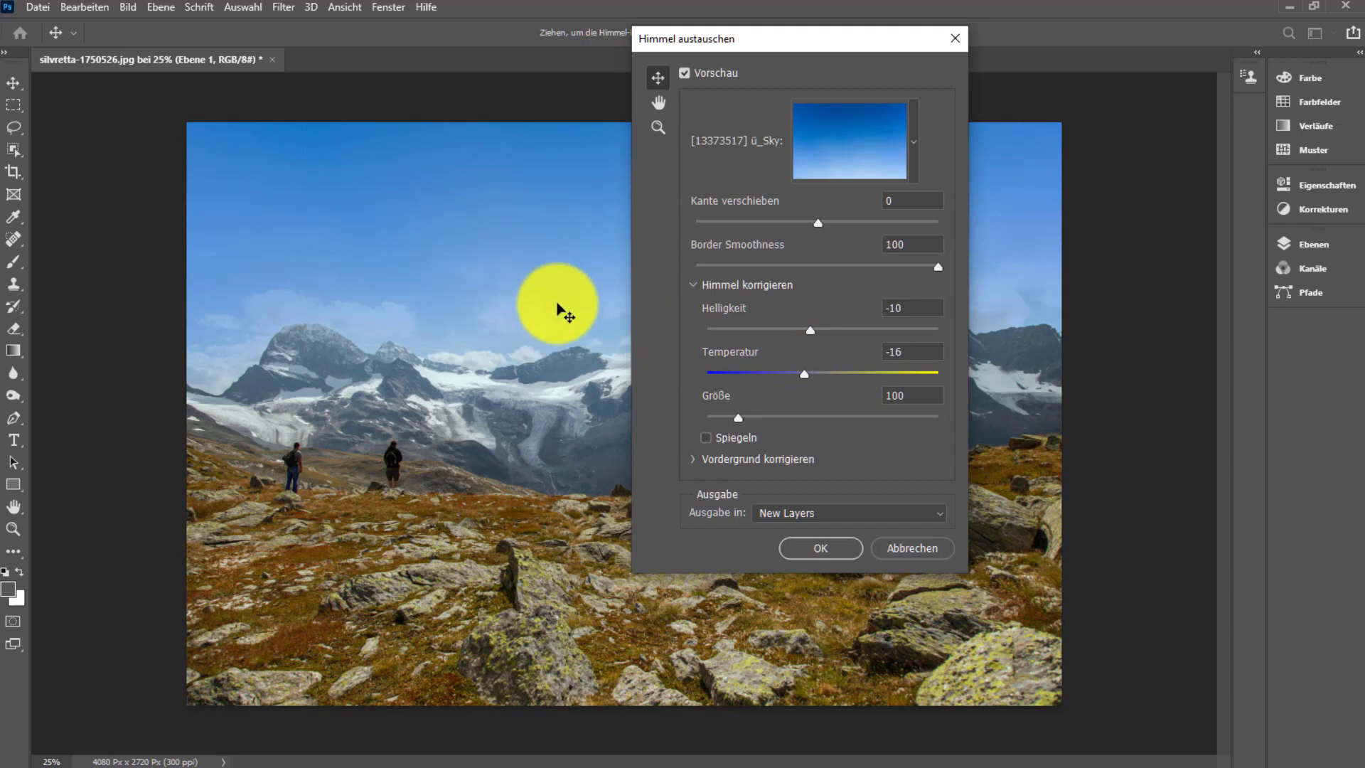
click(842, 373)
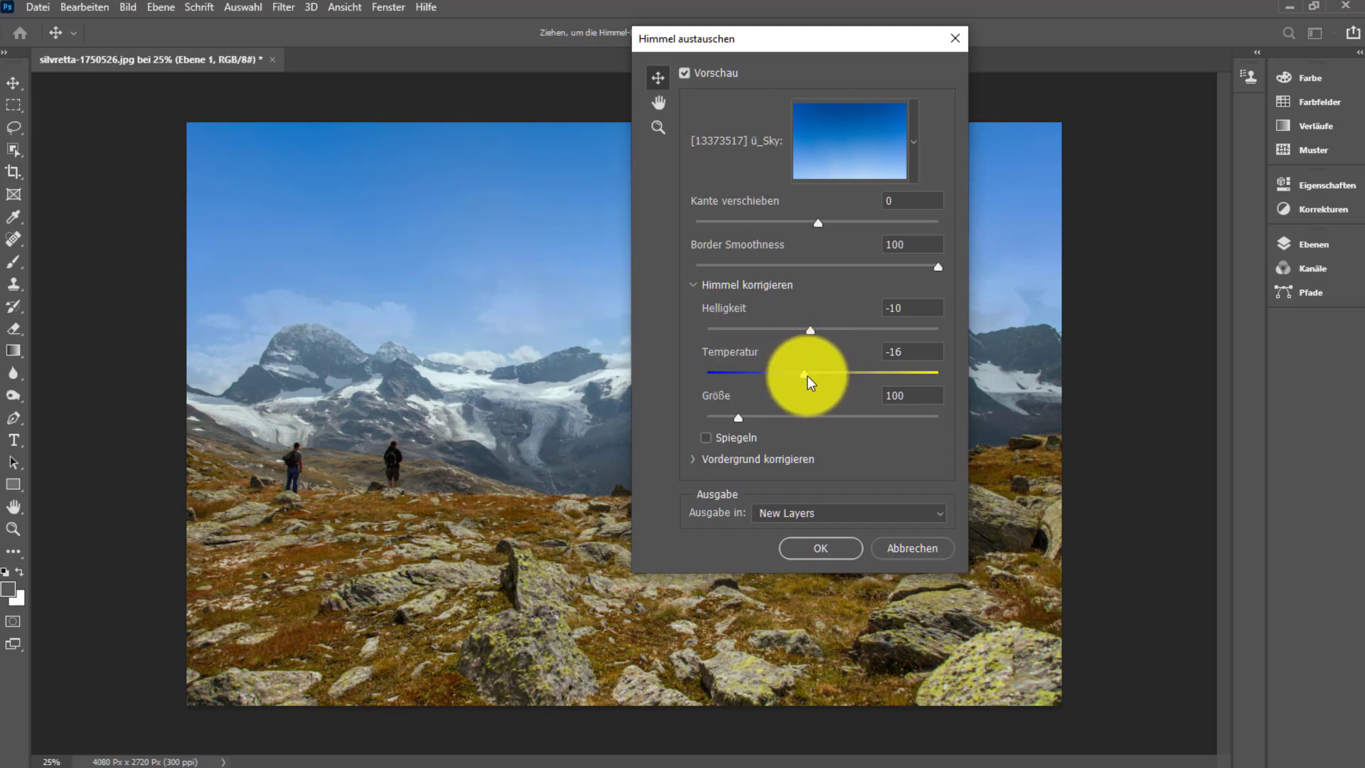
click(818, 373)
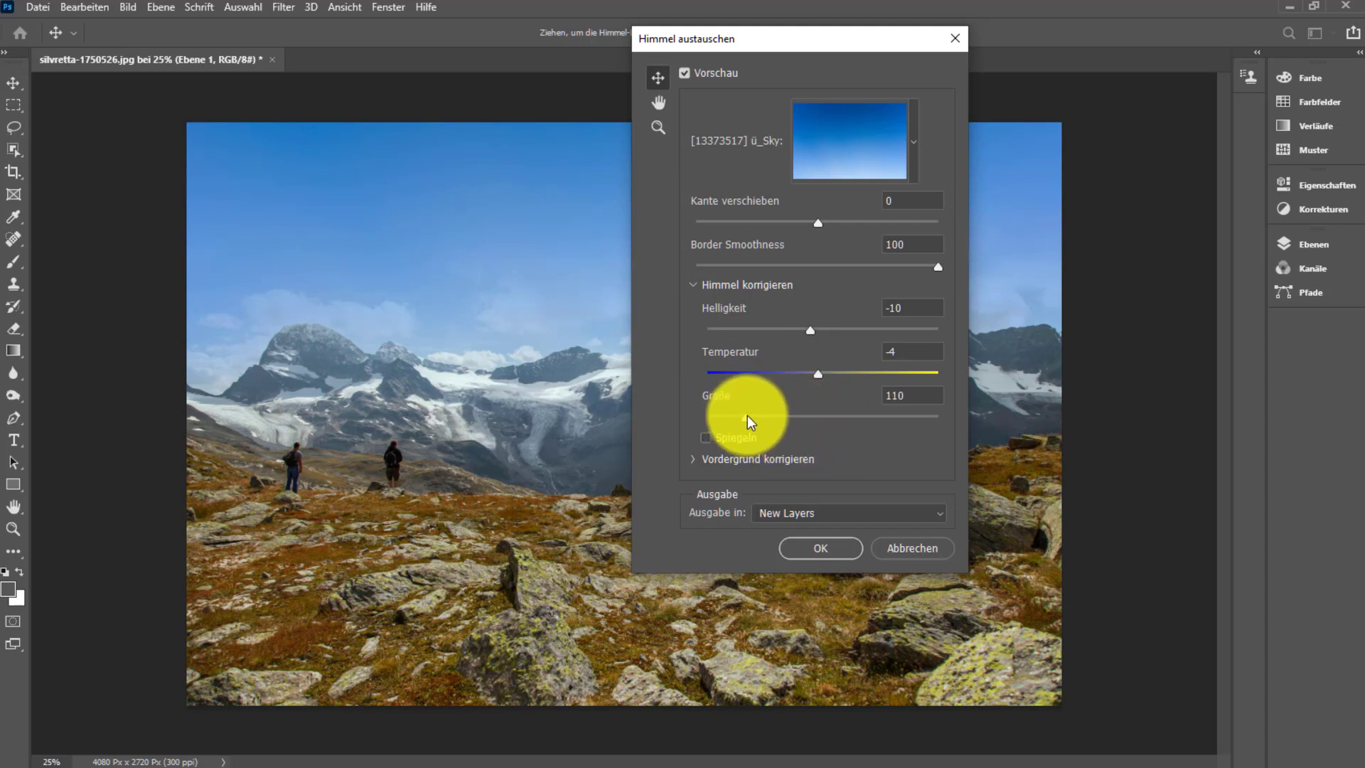
- Settle the replacement sky's Größe slider at 103
mouse_move(739, 417)
mouse_down()
mouse_move(826, 417)
mouse_move(726, 419)
mouse_move(773, 421)
mouse_up()
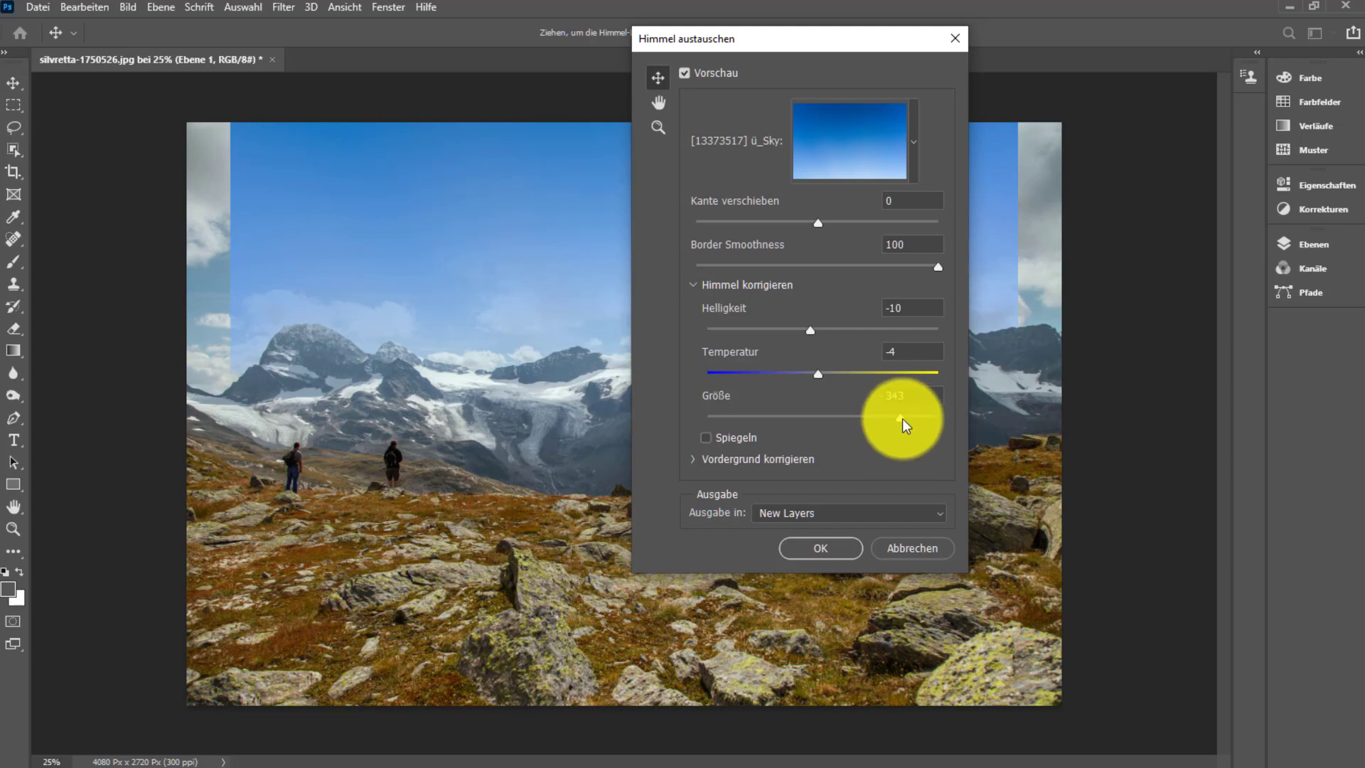
drag(940, 427, 945, 430)
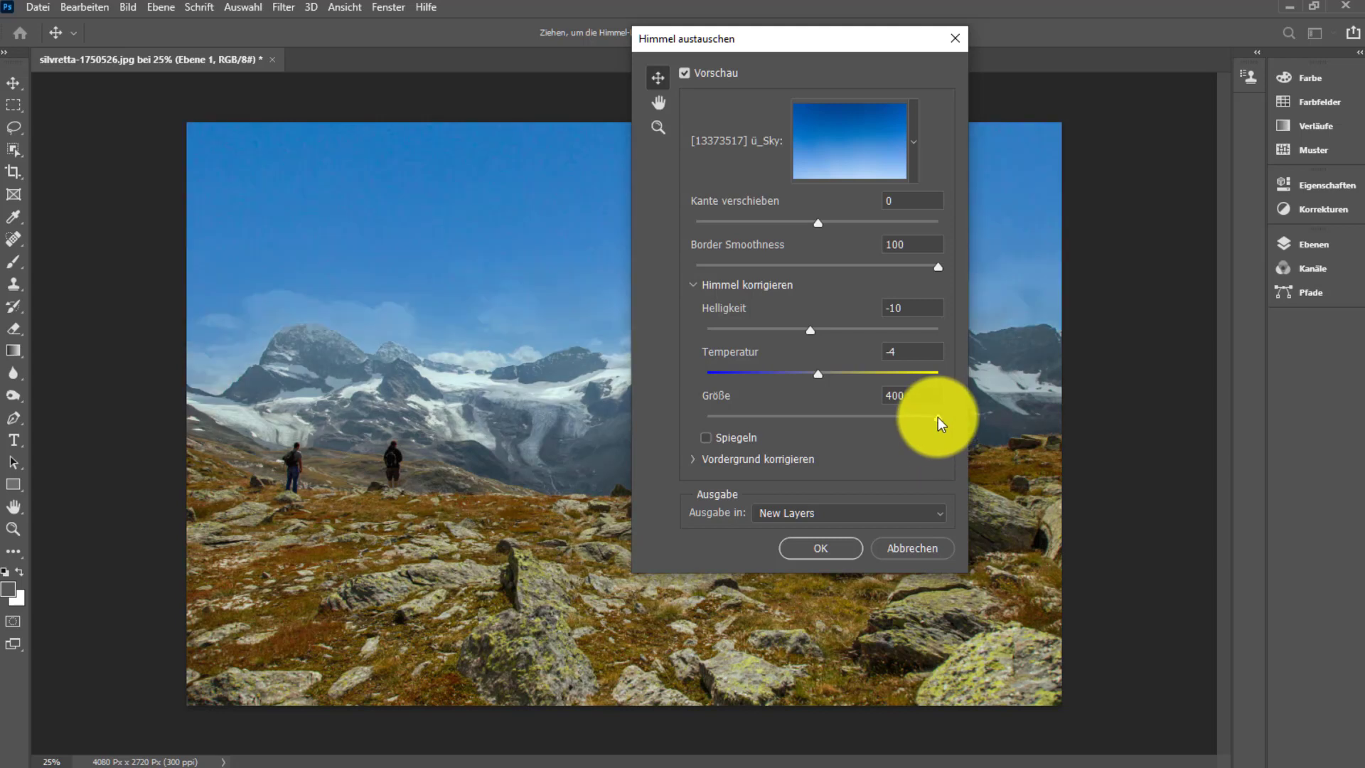
drag(933, 418, 745, 430)
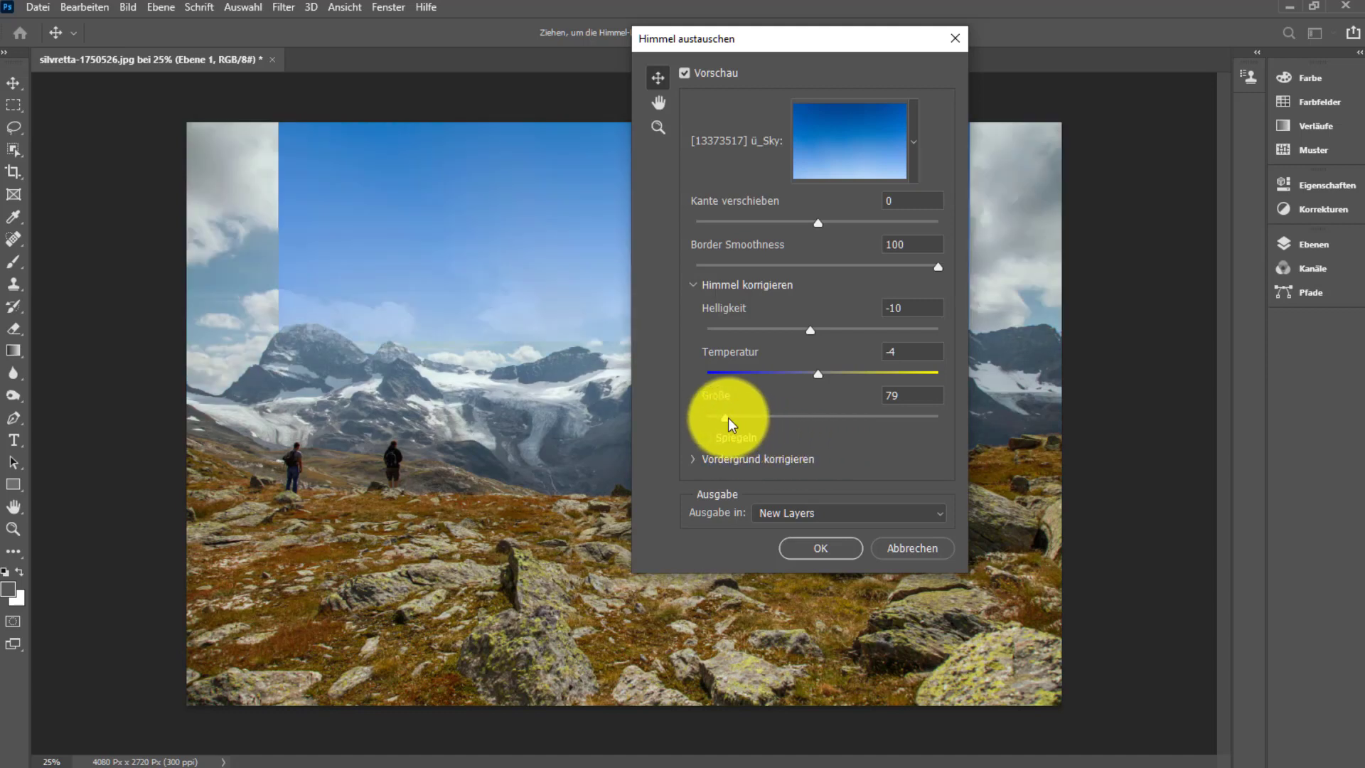
drag(726, 419, 742, 419)
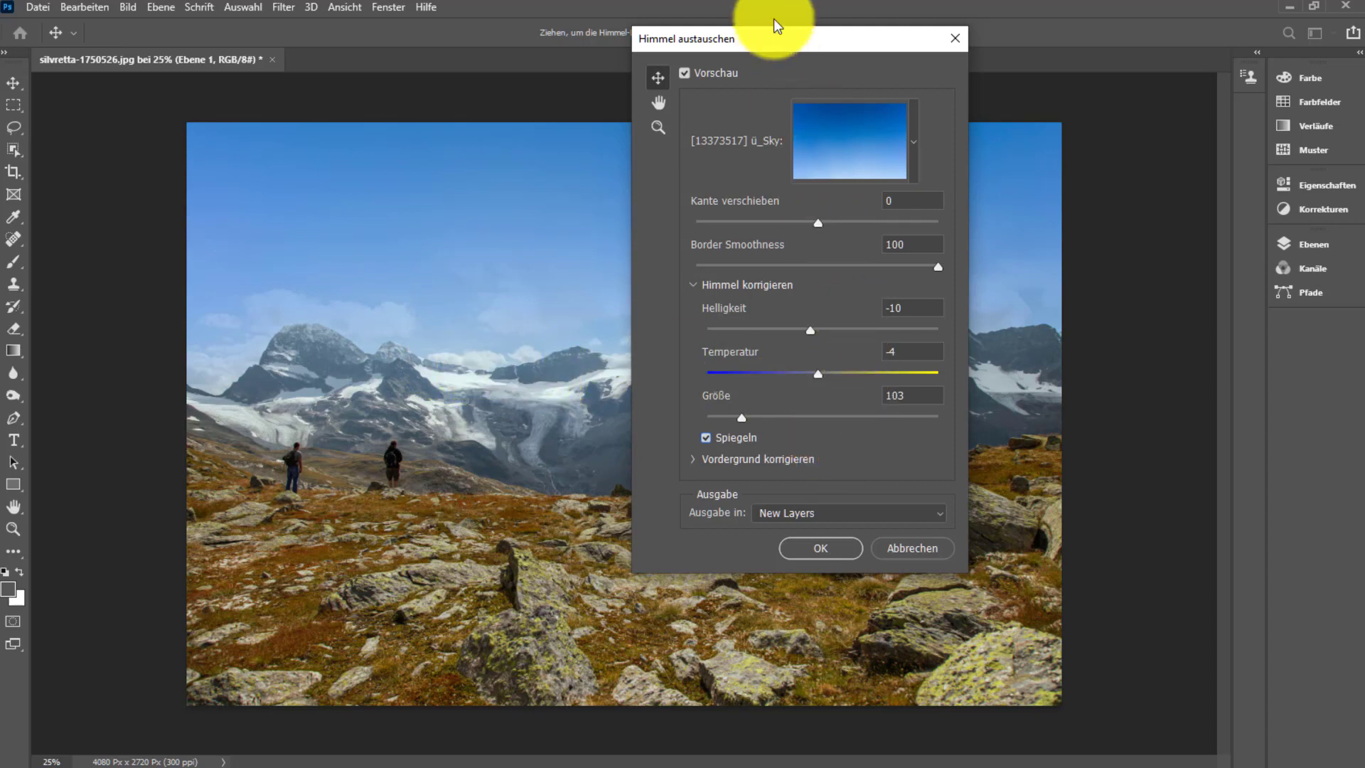
- Untick Spiegeln and set the foreground Lighting Amount to 22 and Color Amount to 26
click(782, 462)
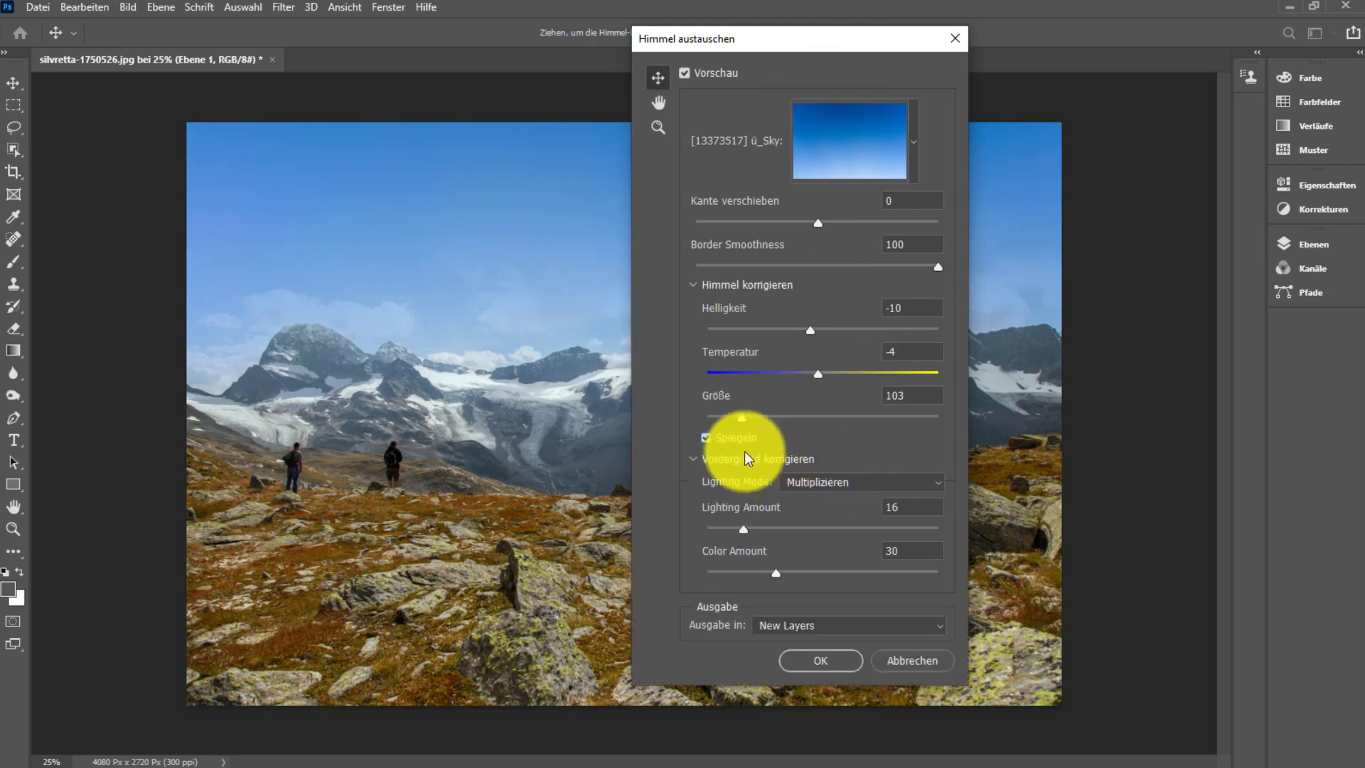
click(705, 437)
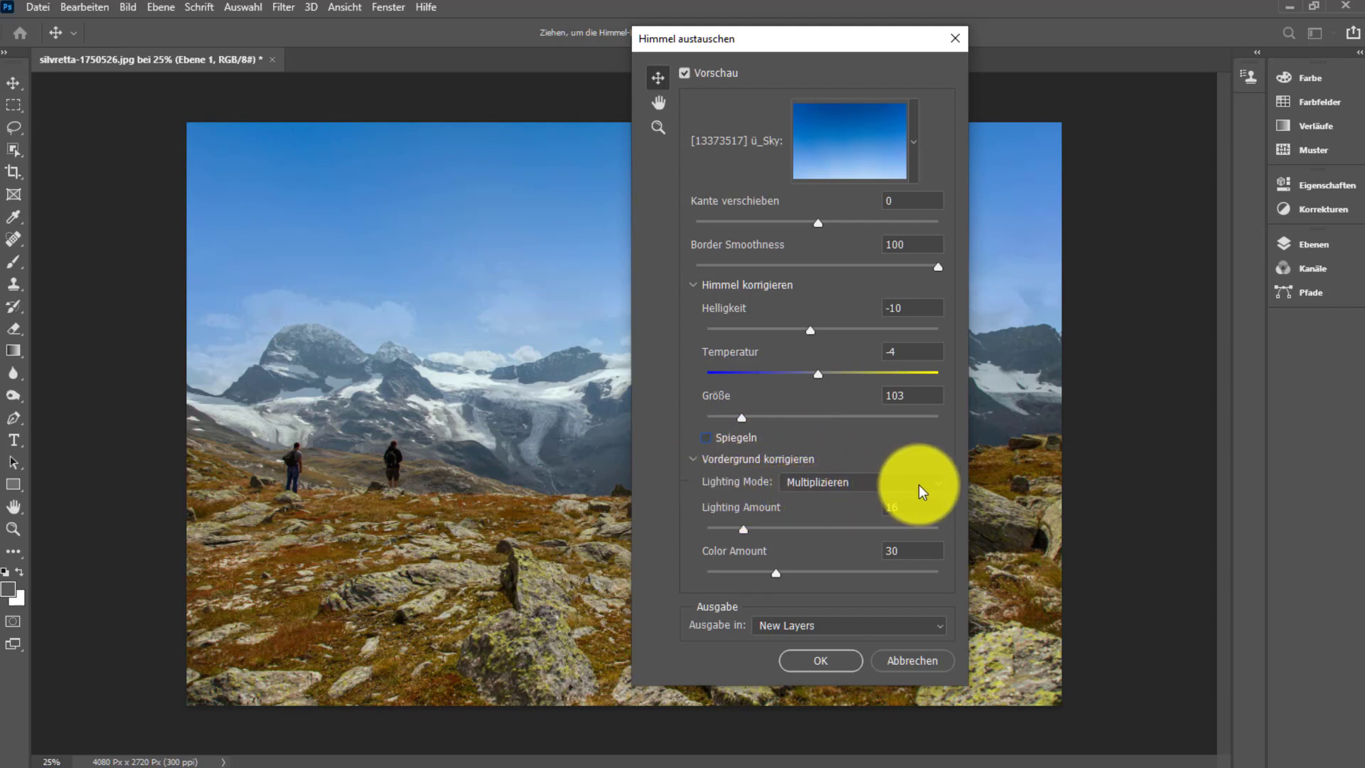
click(944, 489)
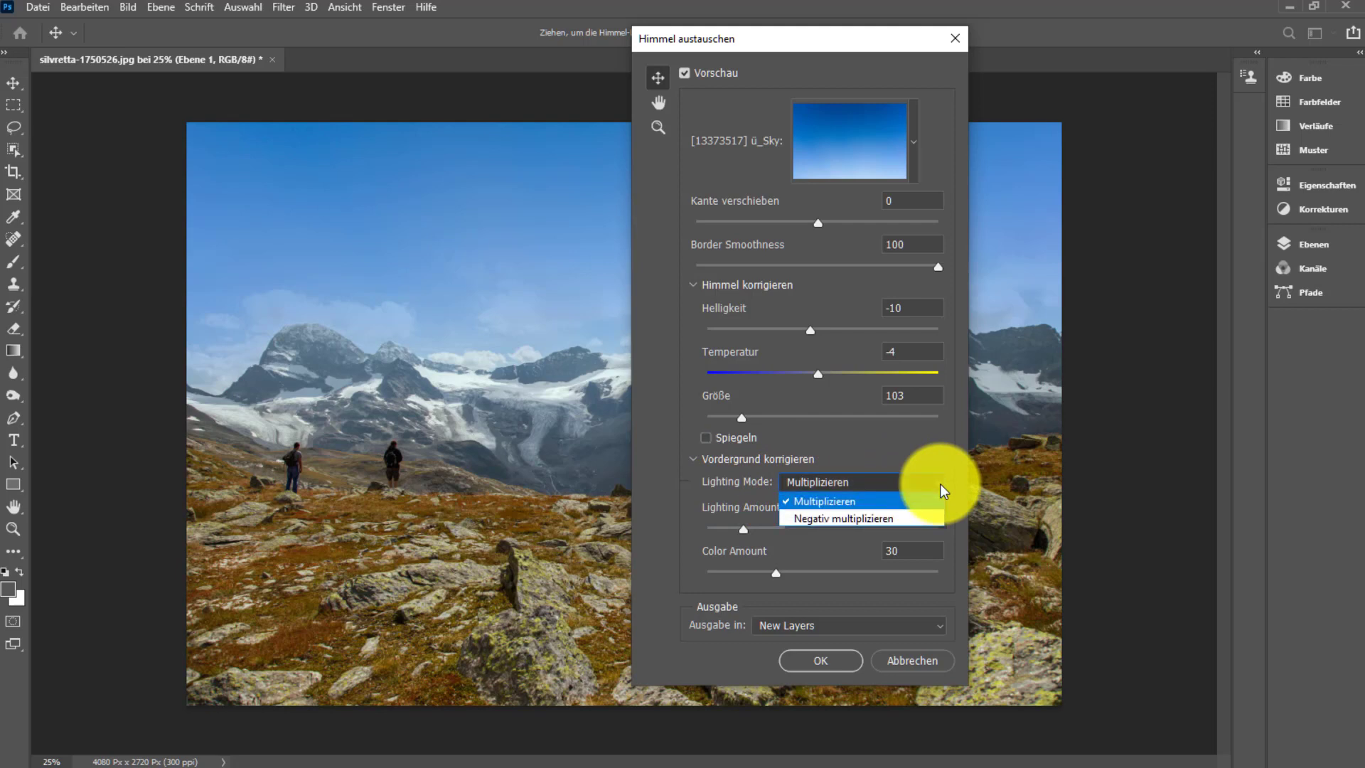
click(917, 518)
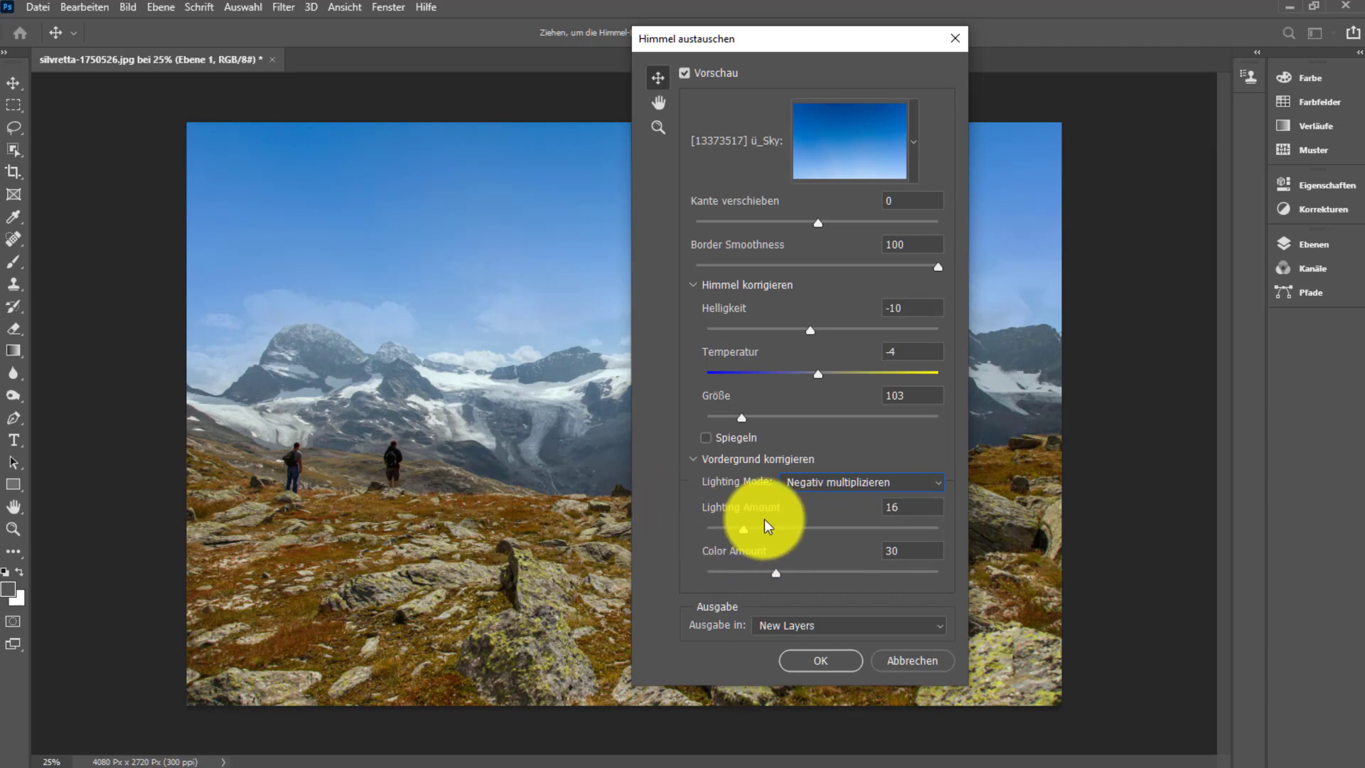
drag(744, 530, 808, 529)
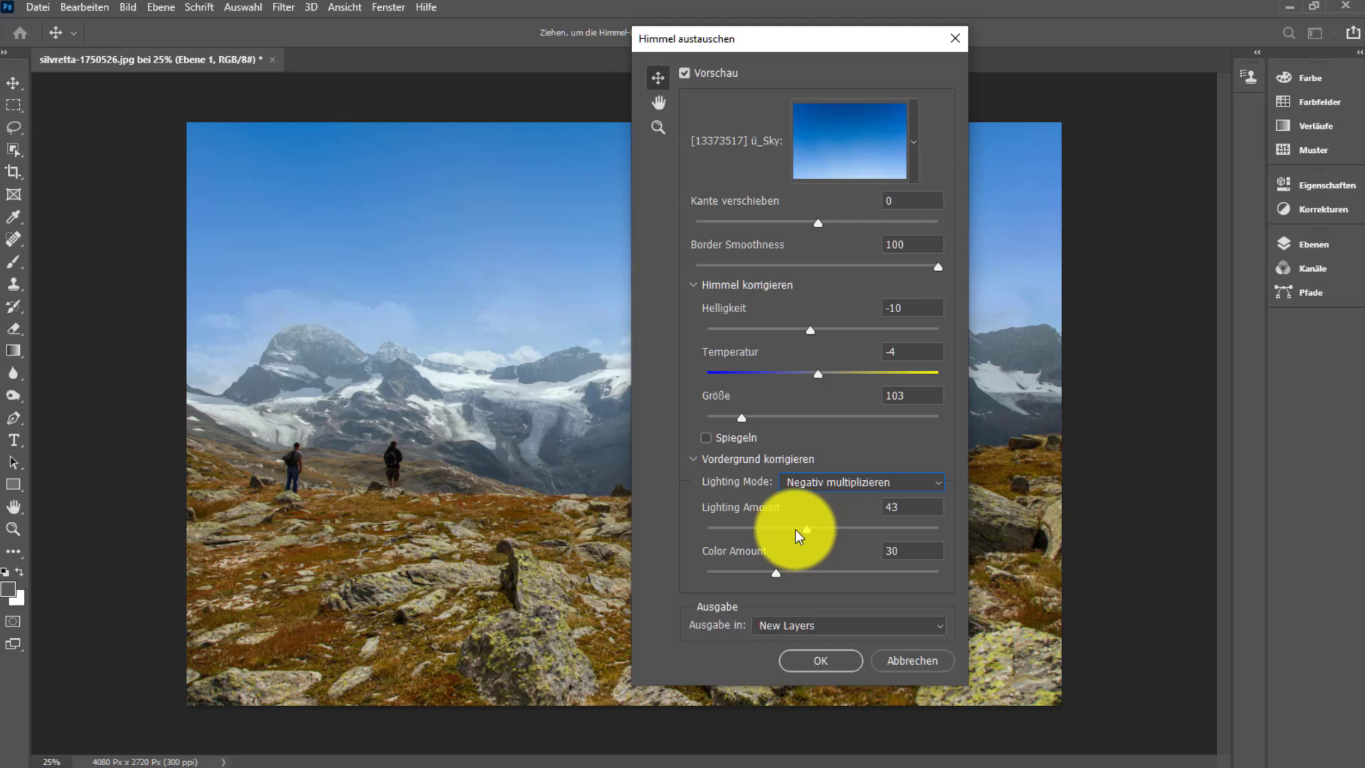
mouse_move(806, 530)
mouse_down()
mouse_move(794, 530)
mouse_move(826, 528)
mouse_move(758, 529)
mouse_move(818, 572)
mouse_up()
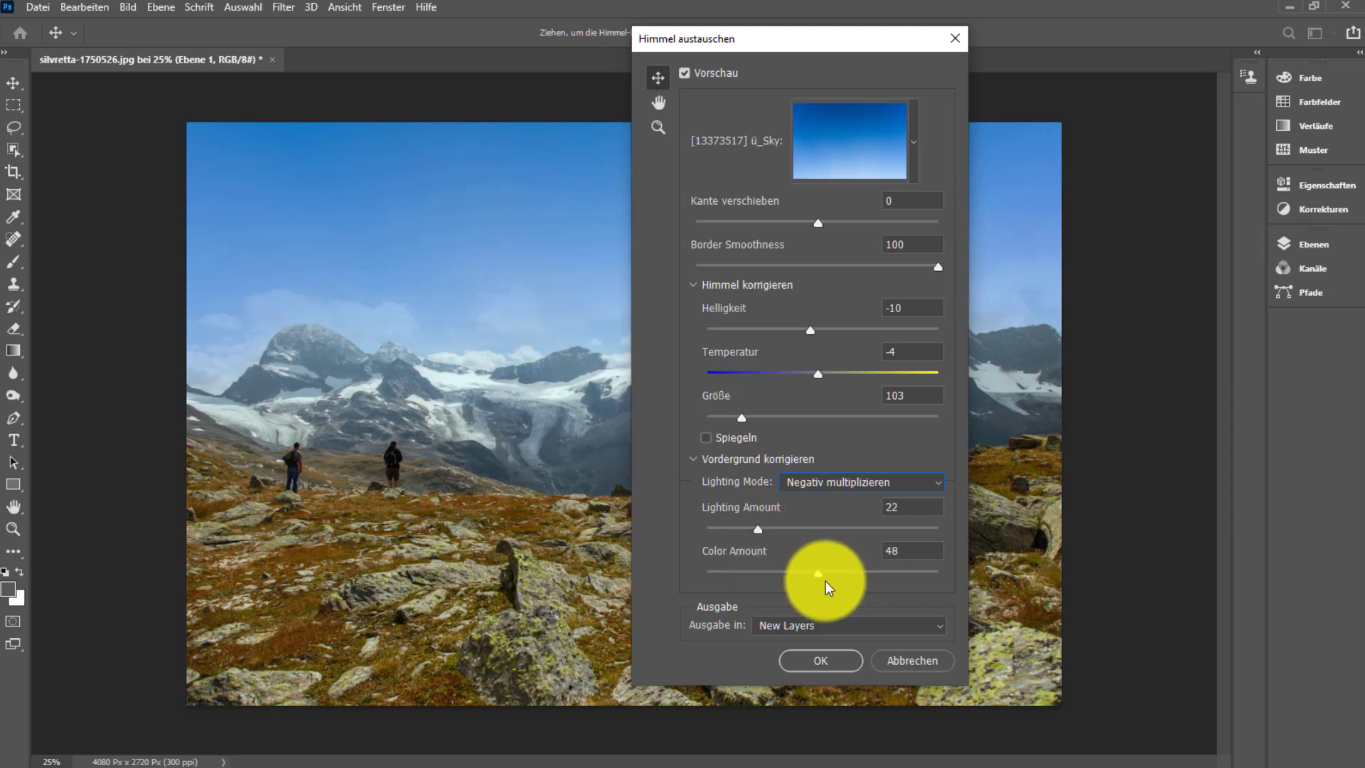
mouse_move(831, 579)
mouse_down()
mouse_move(740, 570)
mouse_move(779, 578)
mouse_up()
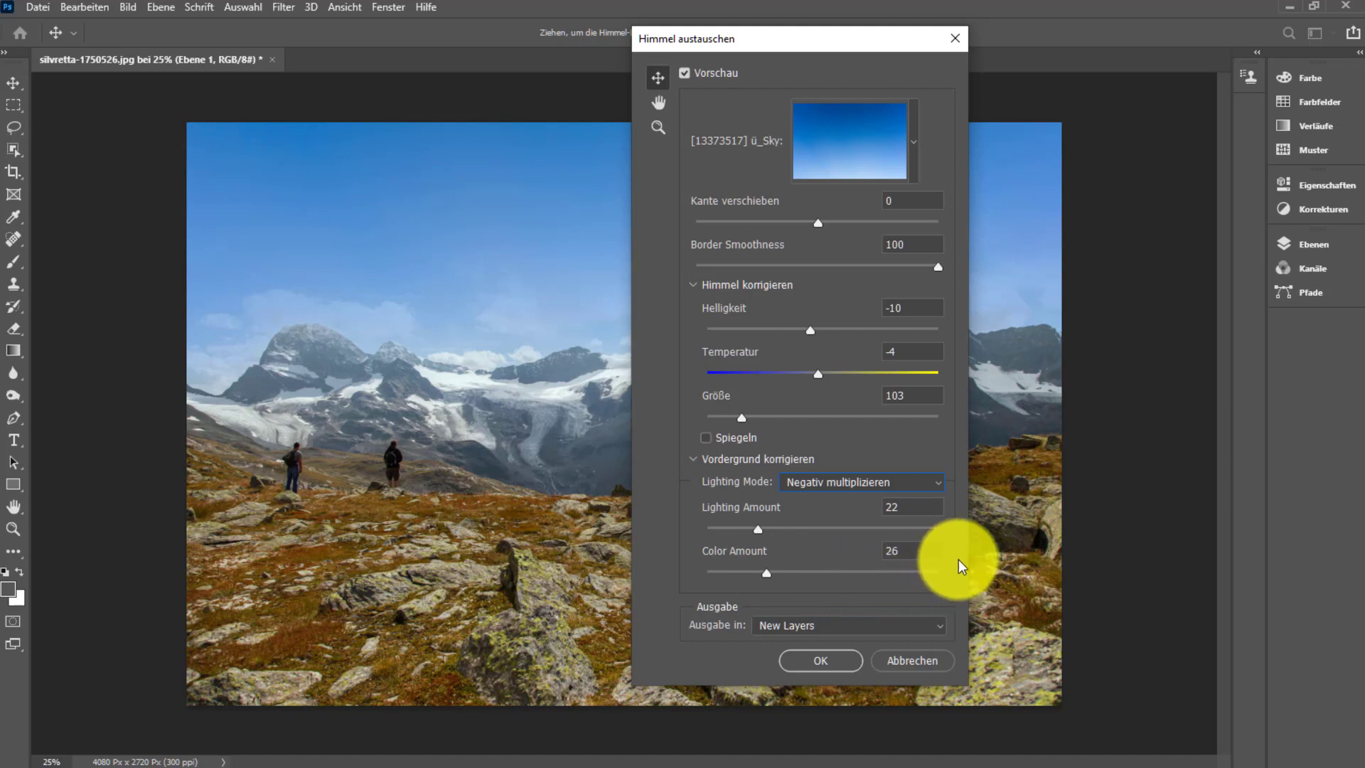
- Keep the foreground Lighting Mode on Multiplizieren and Ausgabe on New Layers
click(936, 489)
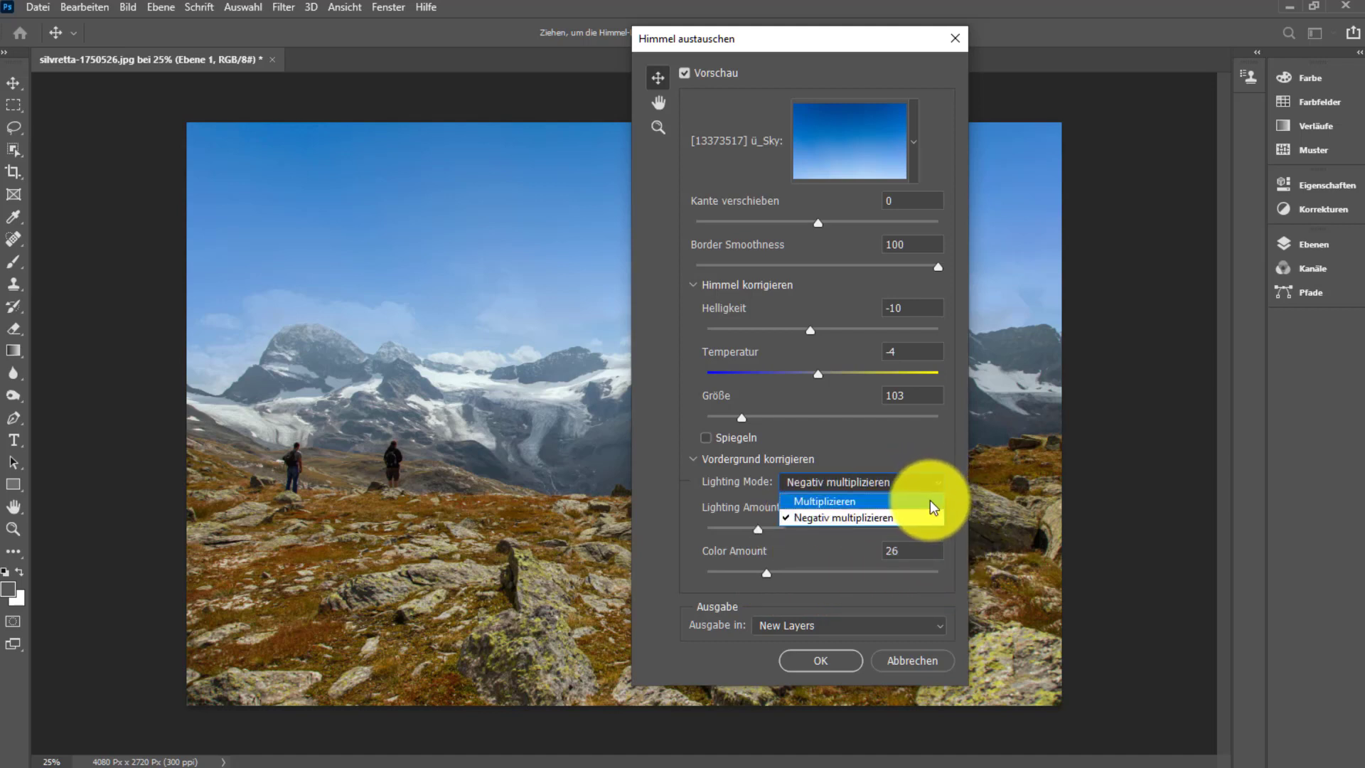
click(931, 500)
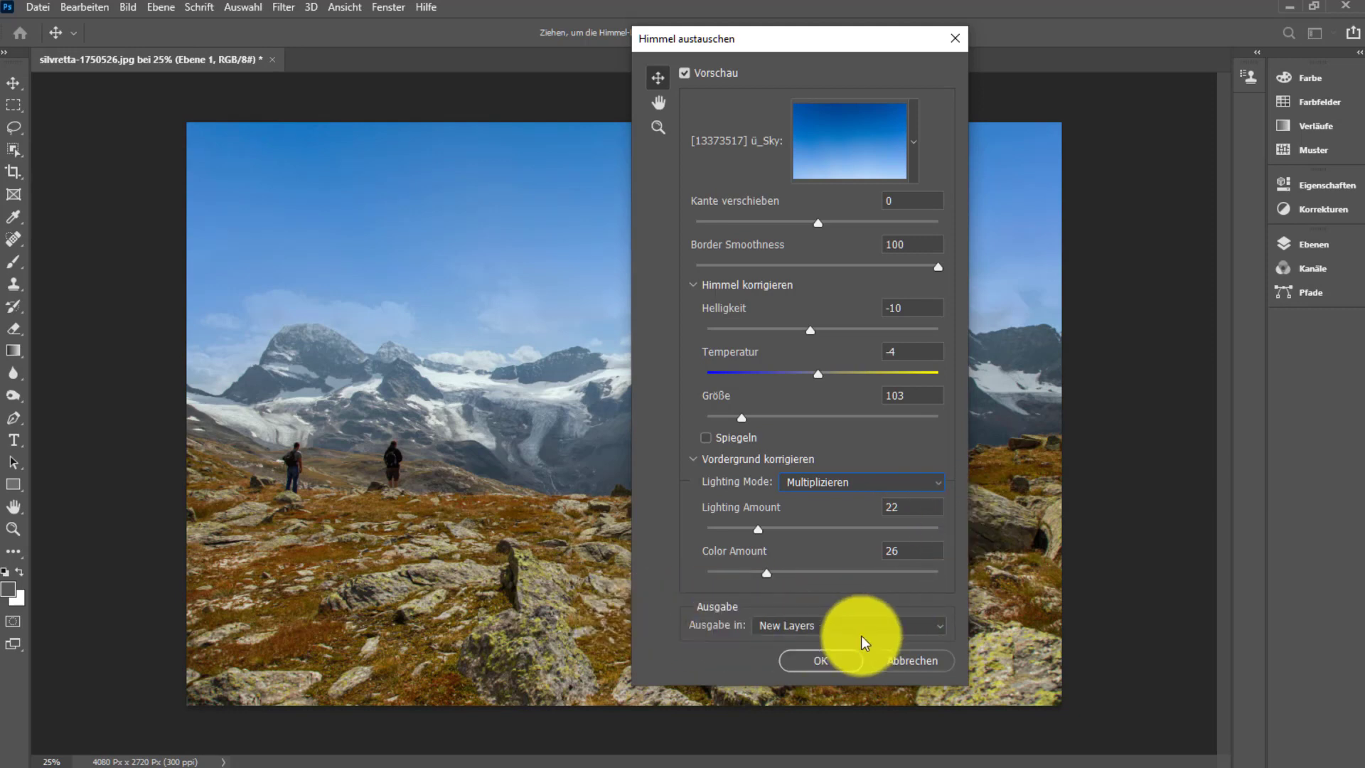
click(941, 630)
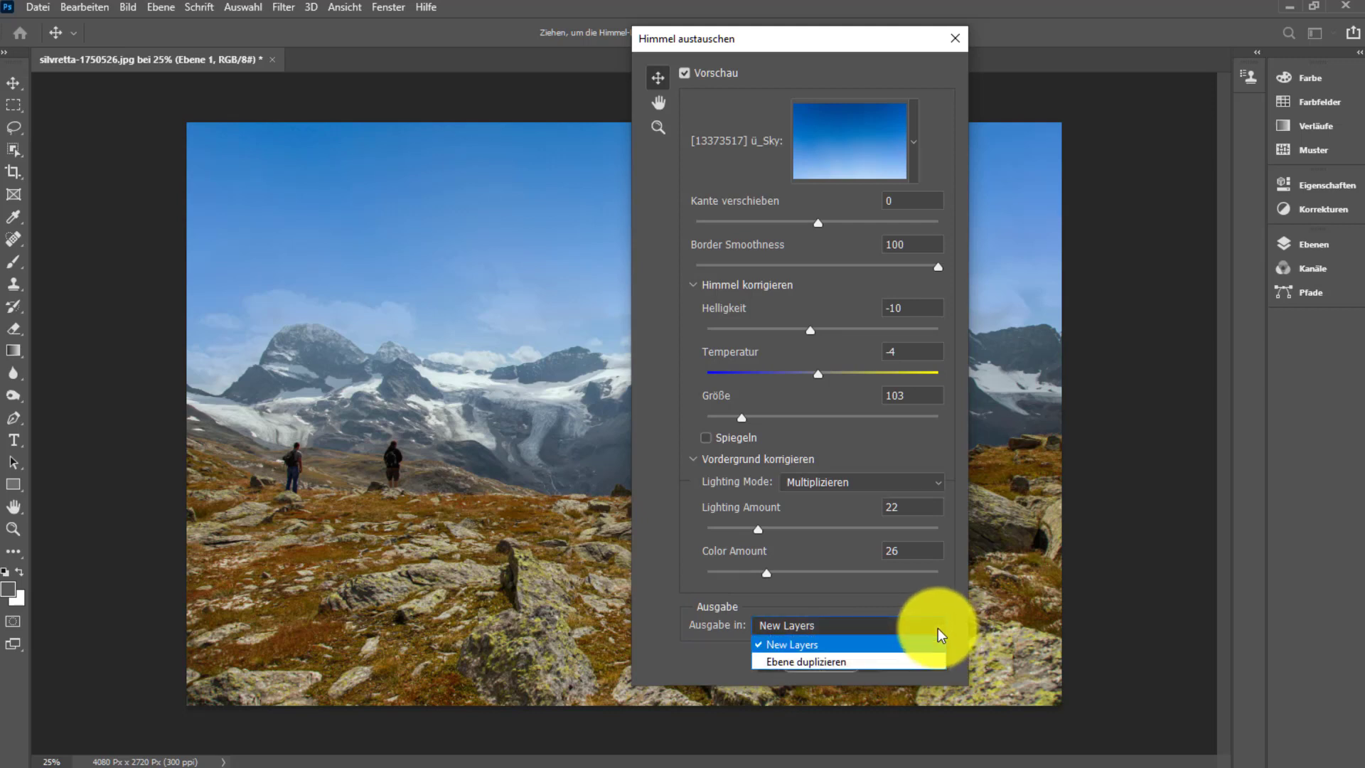
click(941, 635)
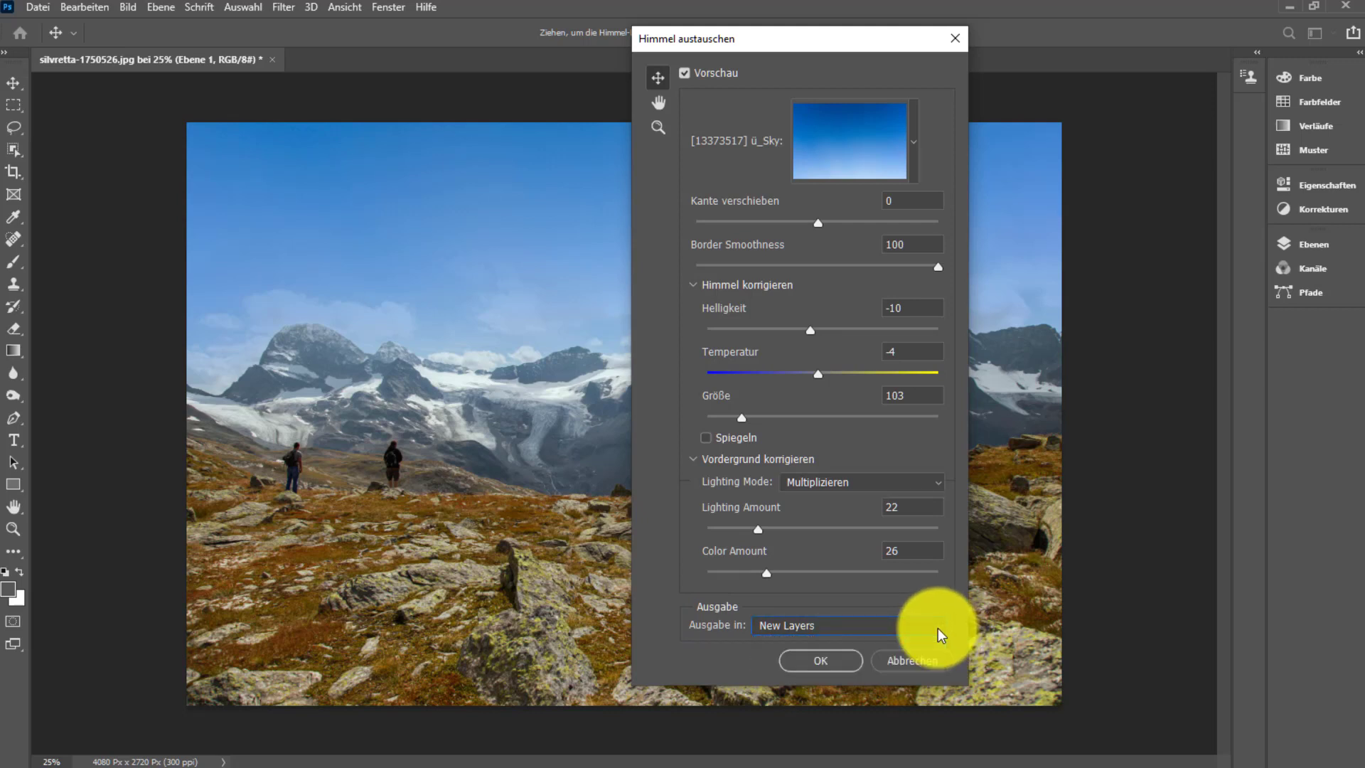
click(718, 665)
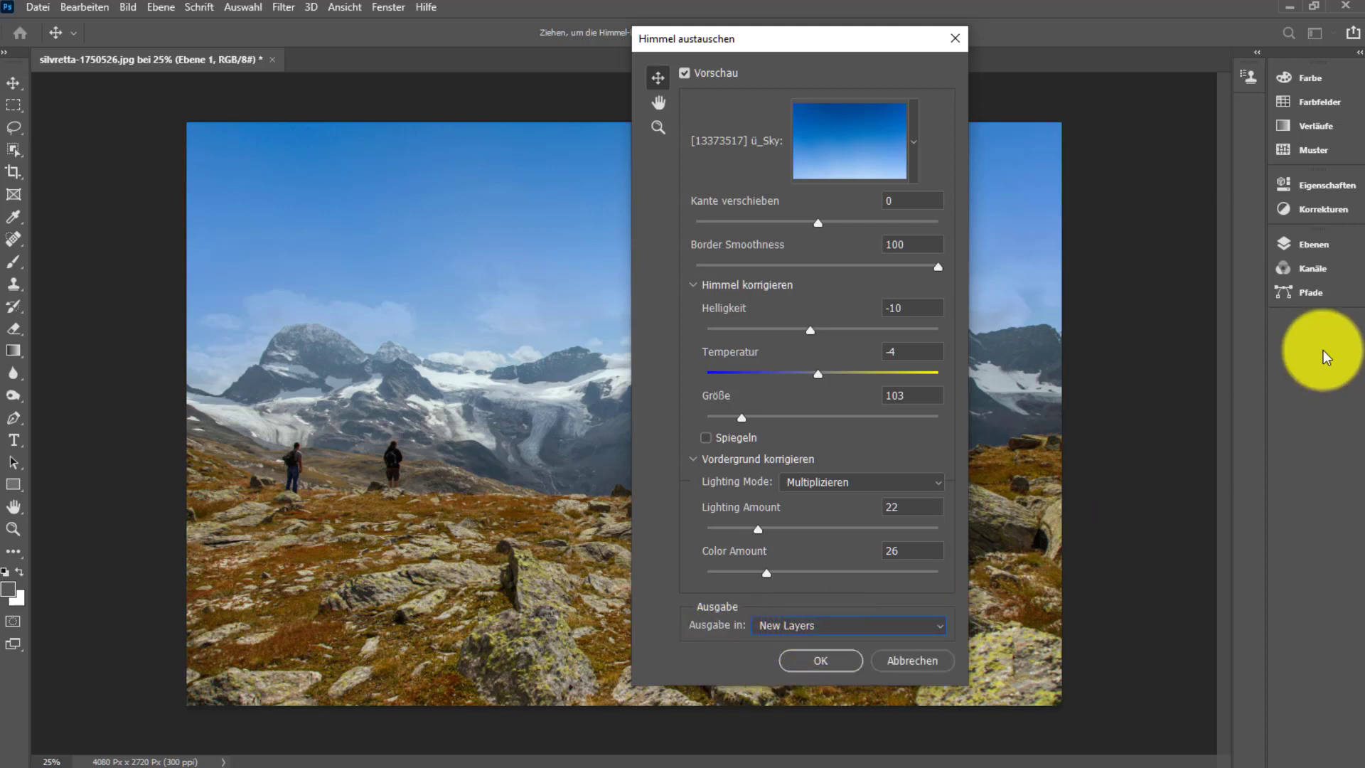
click(1334, 252)
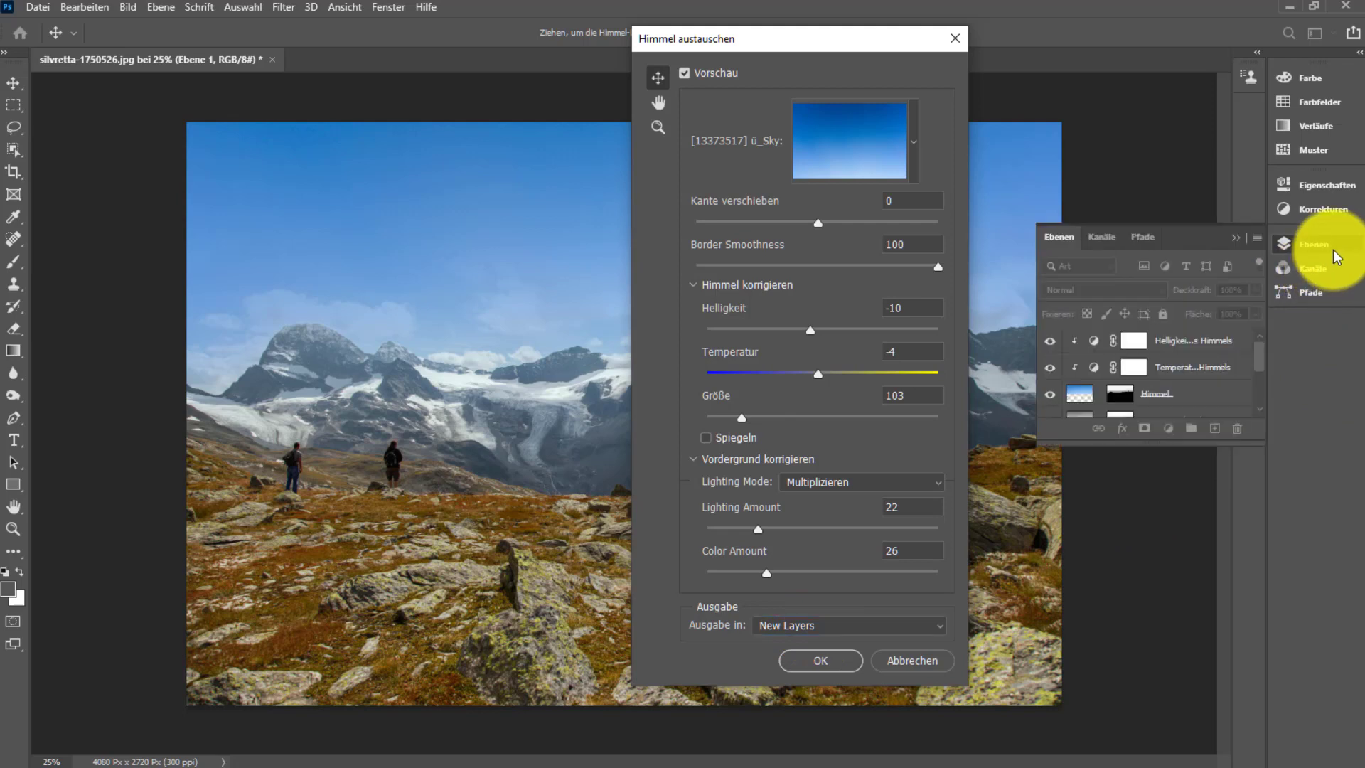
drag(1260, 363, 1264, 379)
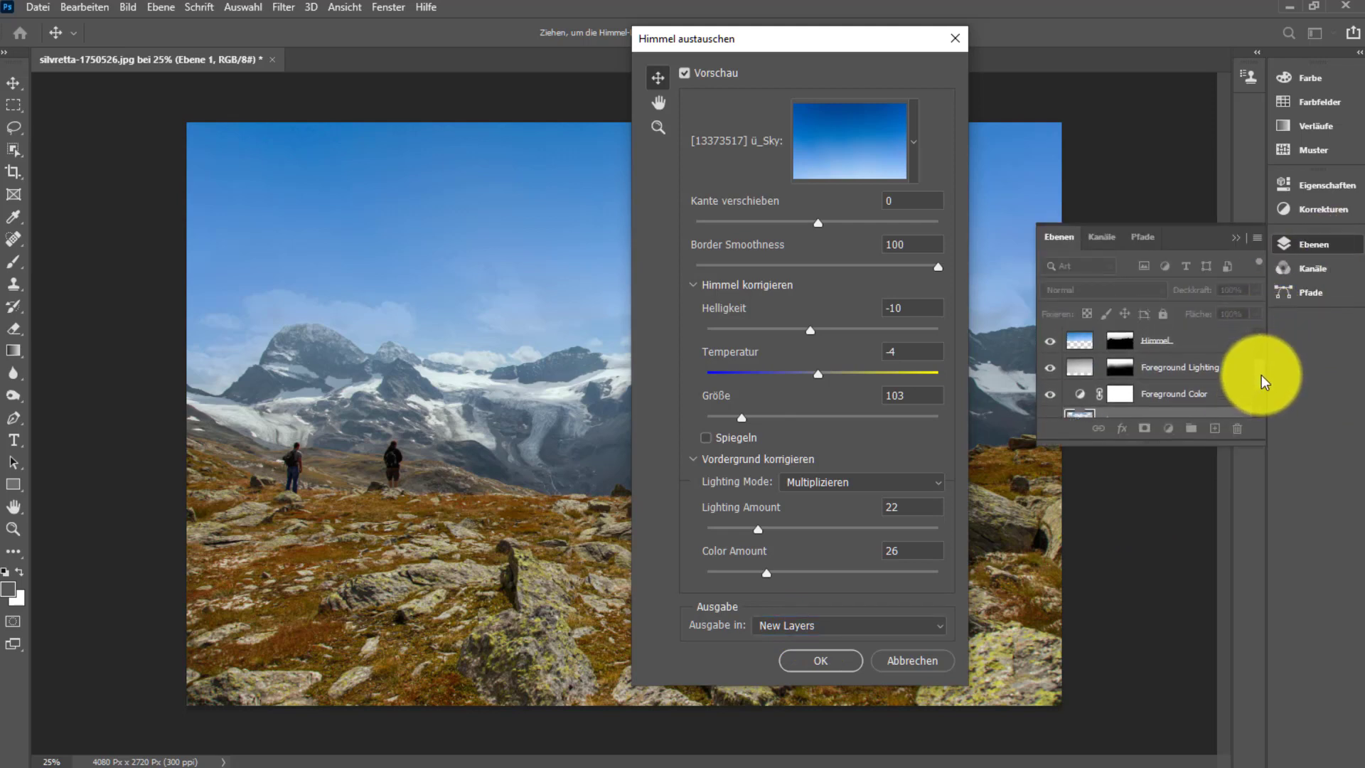
scroll(1230, 375, up, 1)
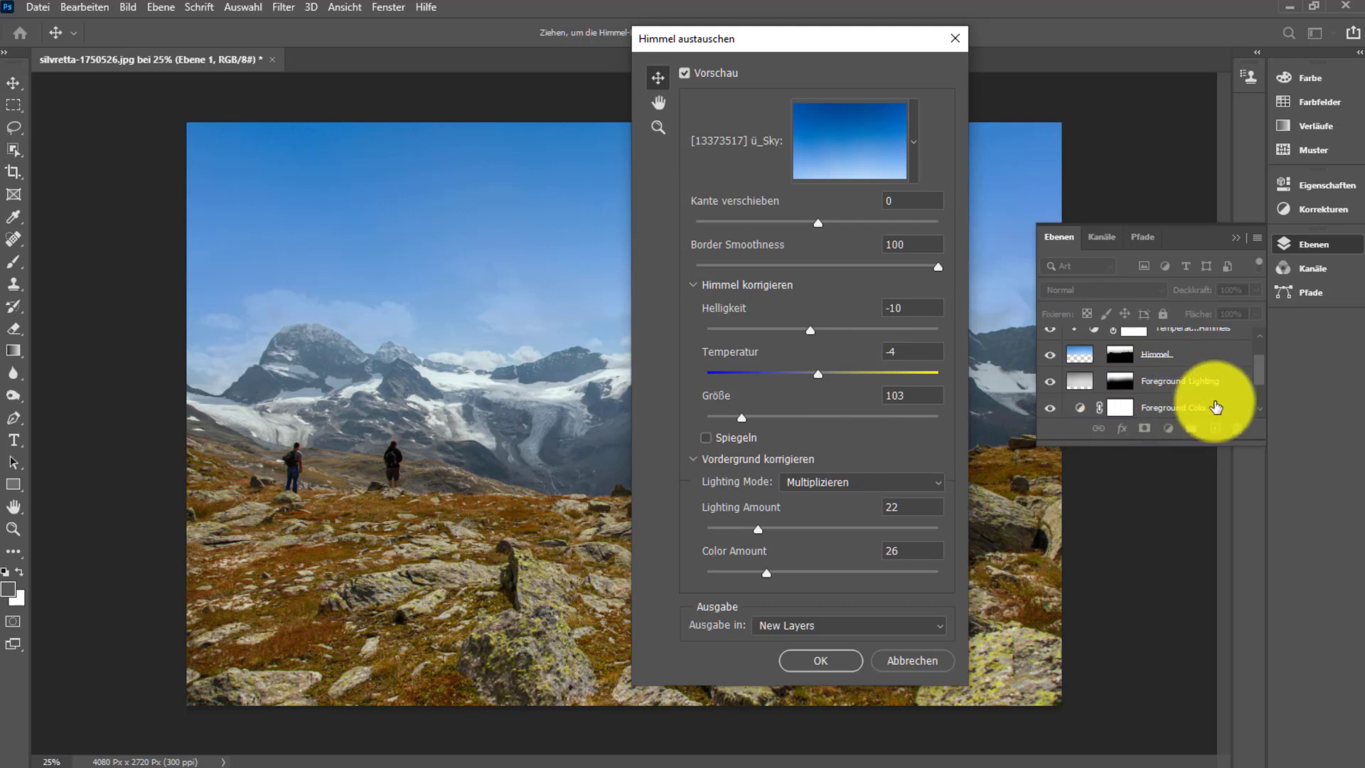
scroll(1259, 375, down, 2)
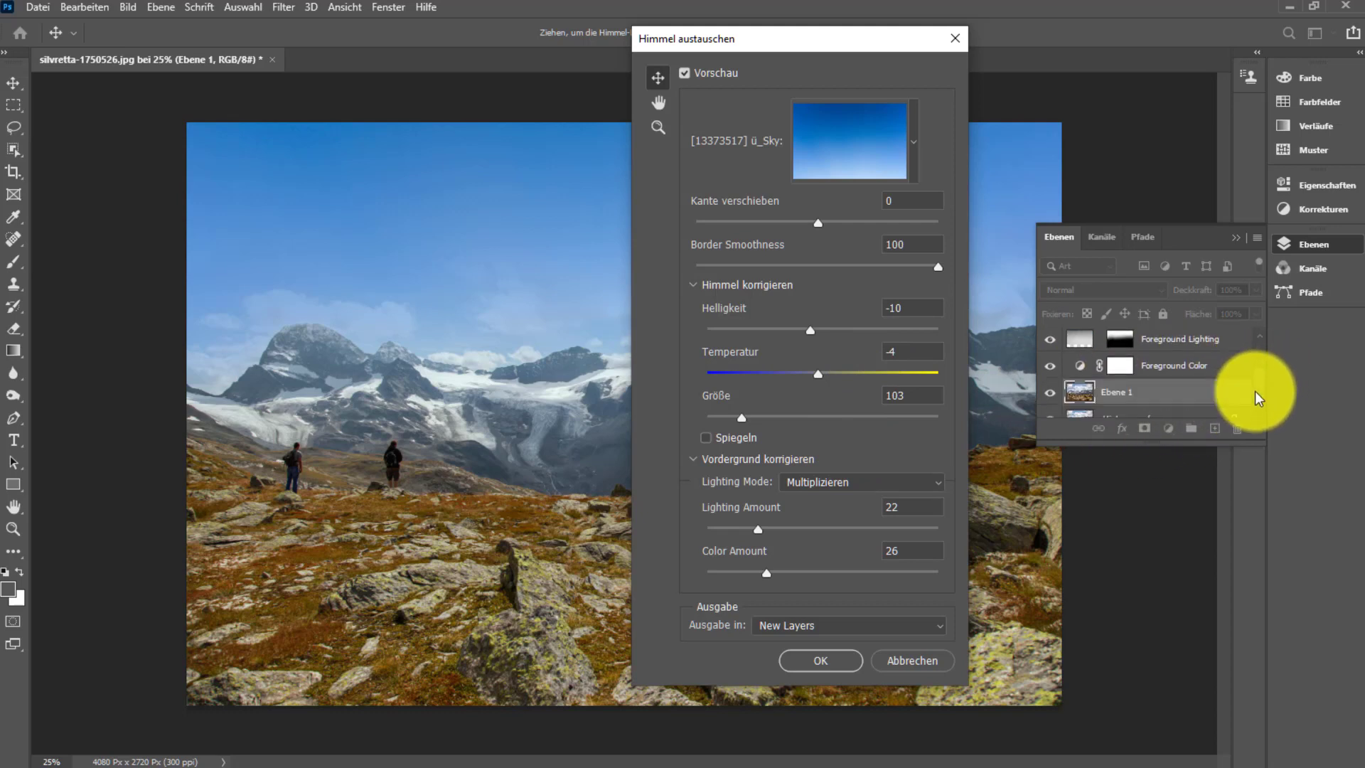
scroll(1257, 356, up, 4)
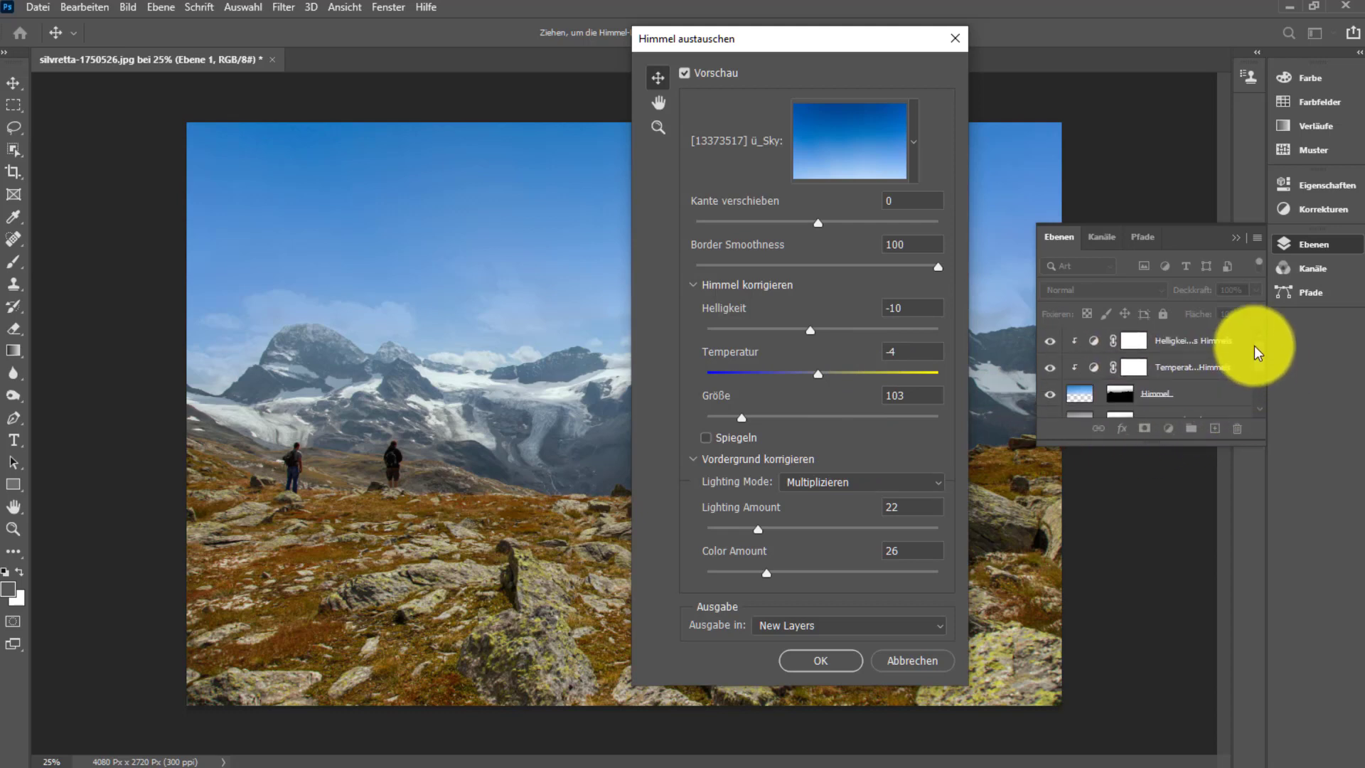
click(1235, 237)
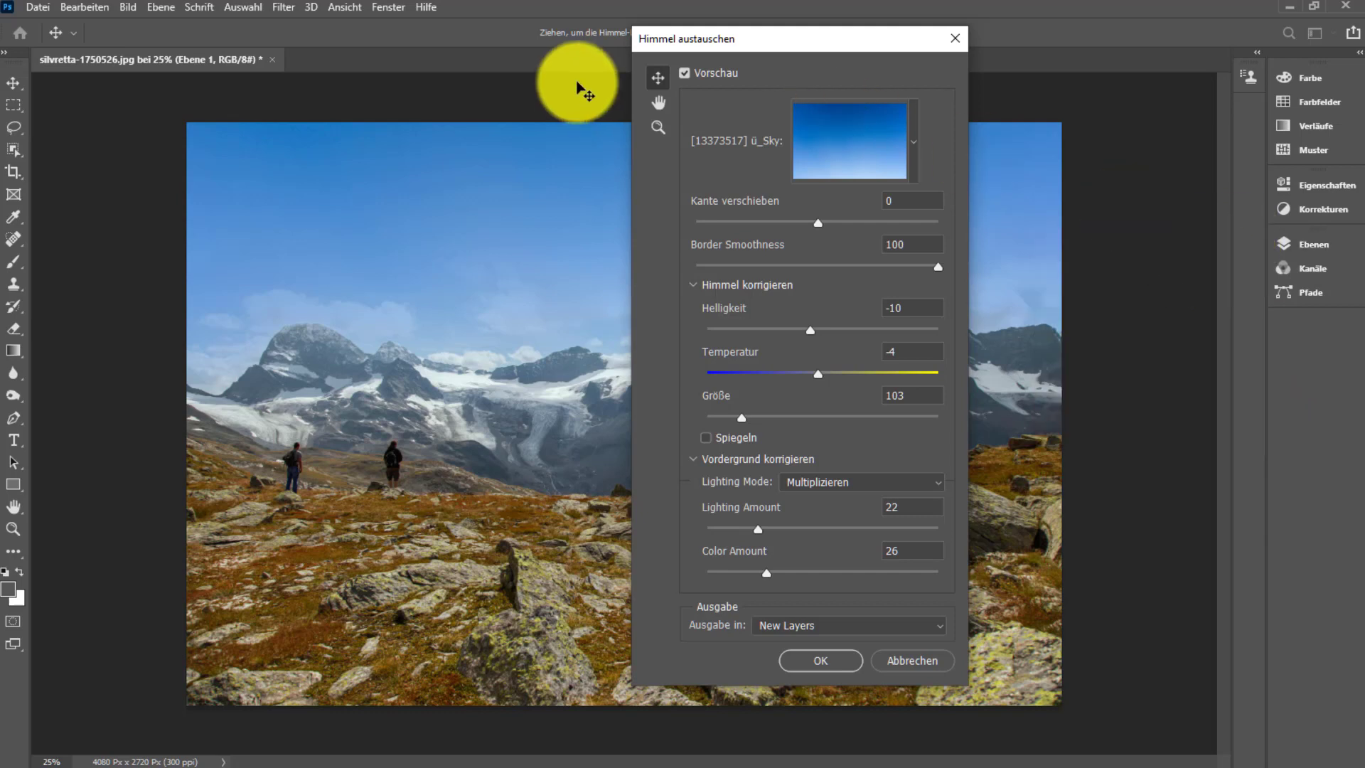
- Zoom the preview to 33.3% on the sky and pan the photo sideways
click(656, 104)
click(658, 131)
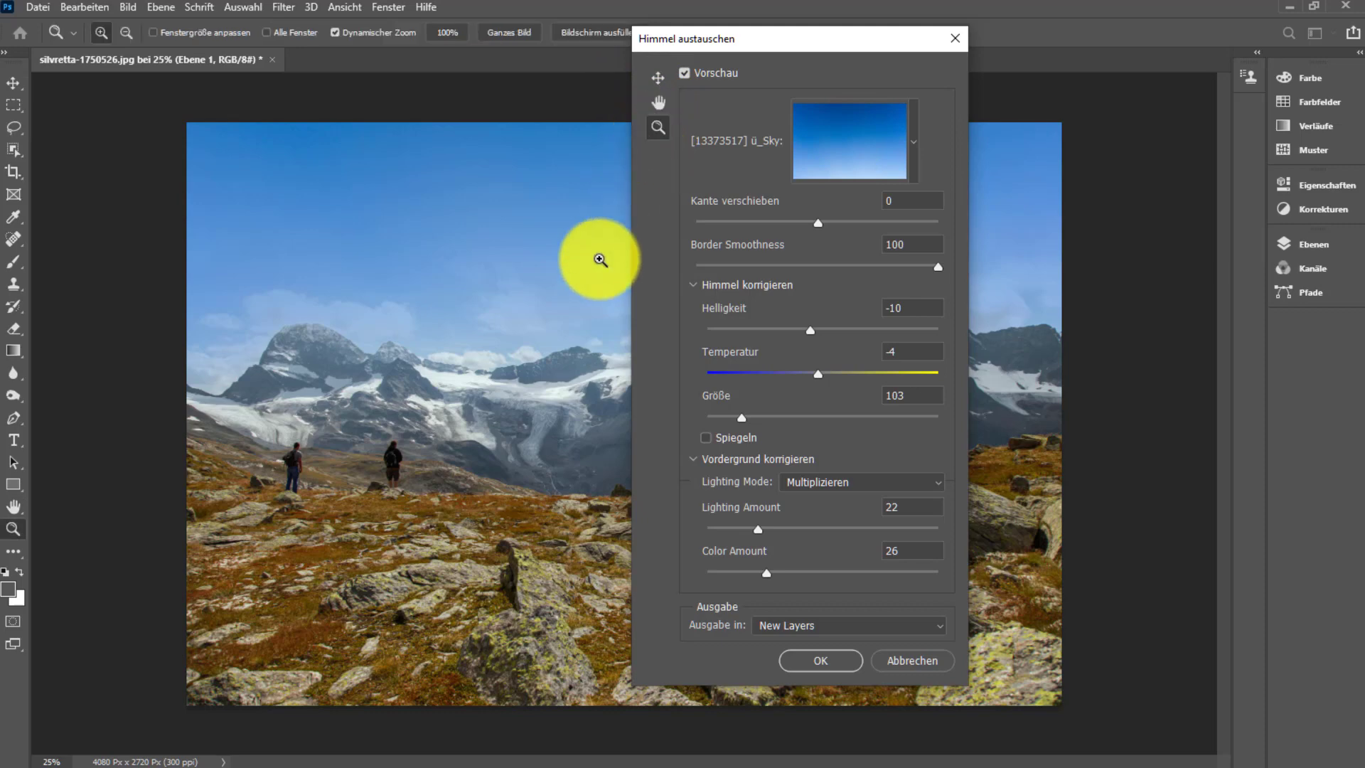
click(561, 293)
click(561, 293)
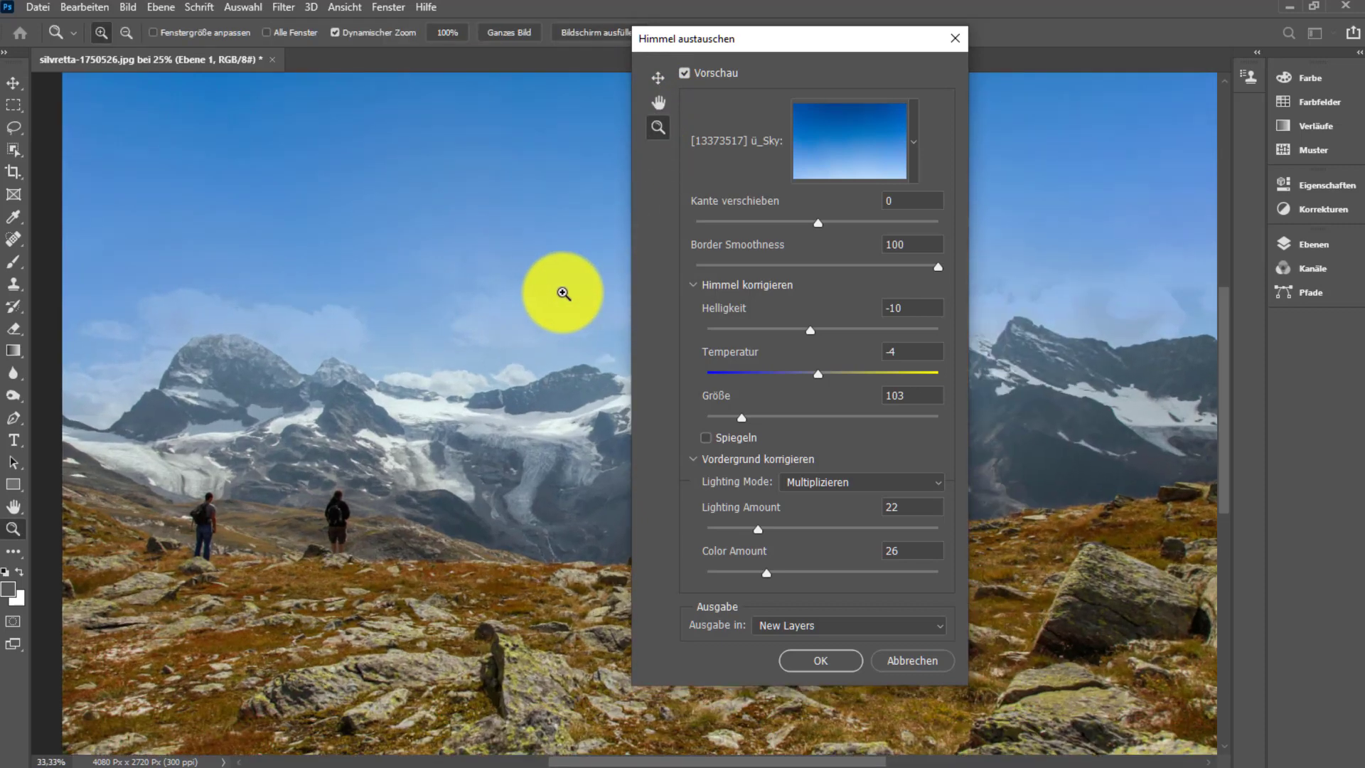
click(659, 103)
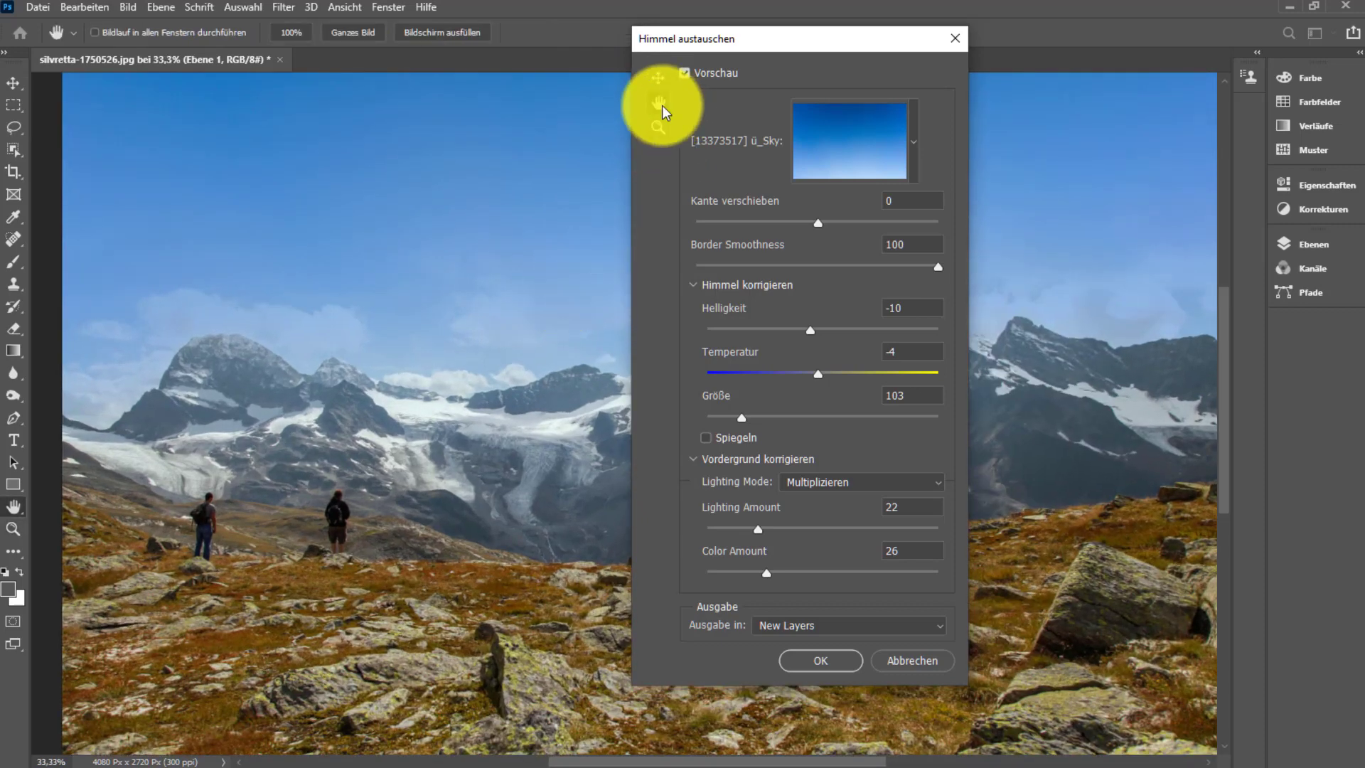
drag(417, 228, 256, 235)
- Switch the Vorschau checkbox off to show the original cloudy sky
click(658, 77)
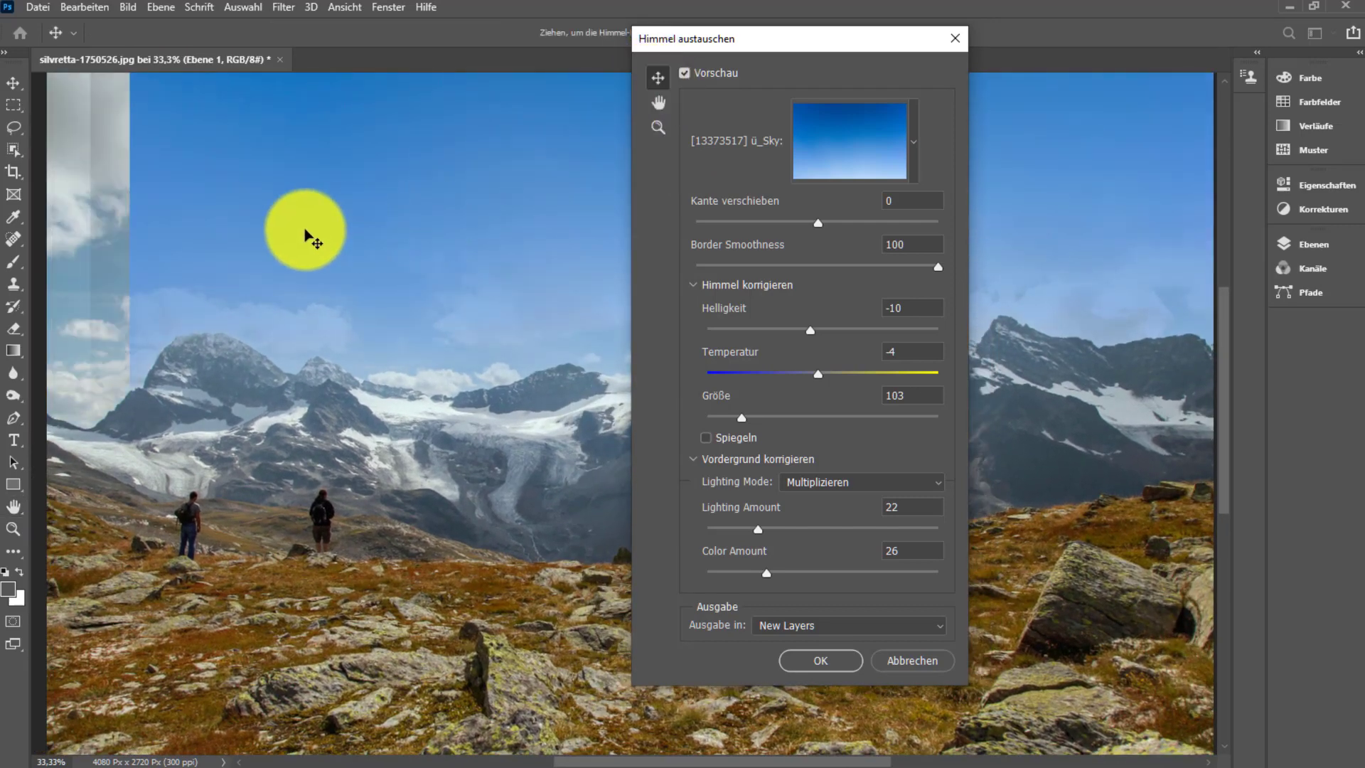
click(682, 78)
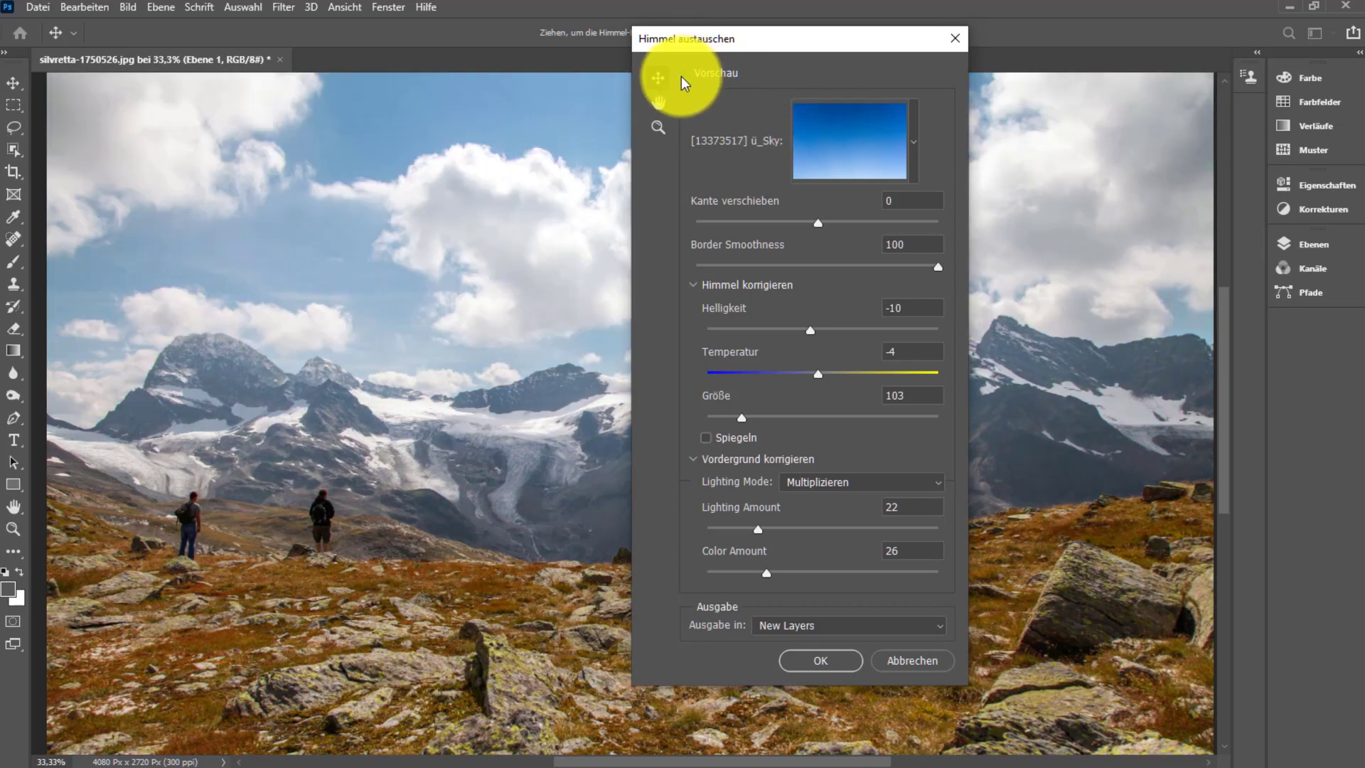
click(683, 78)
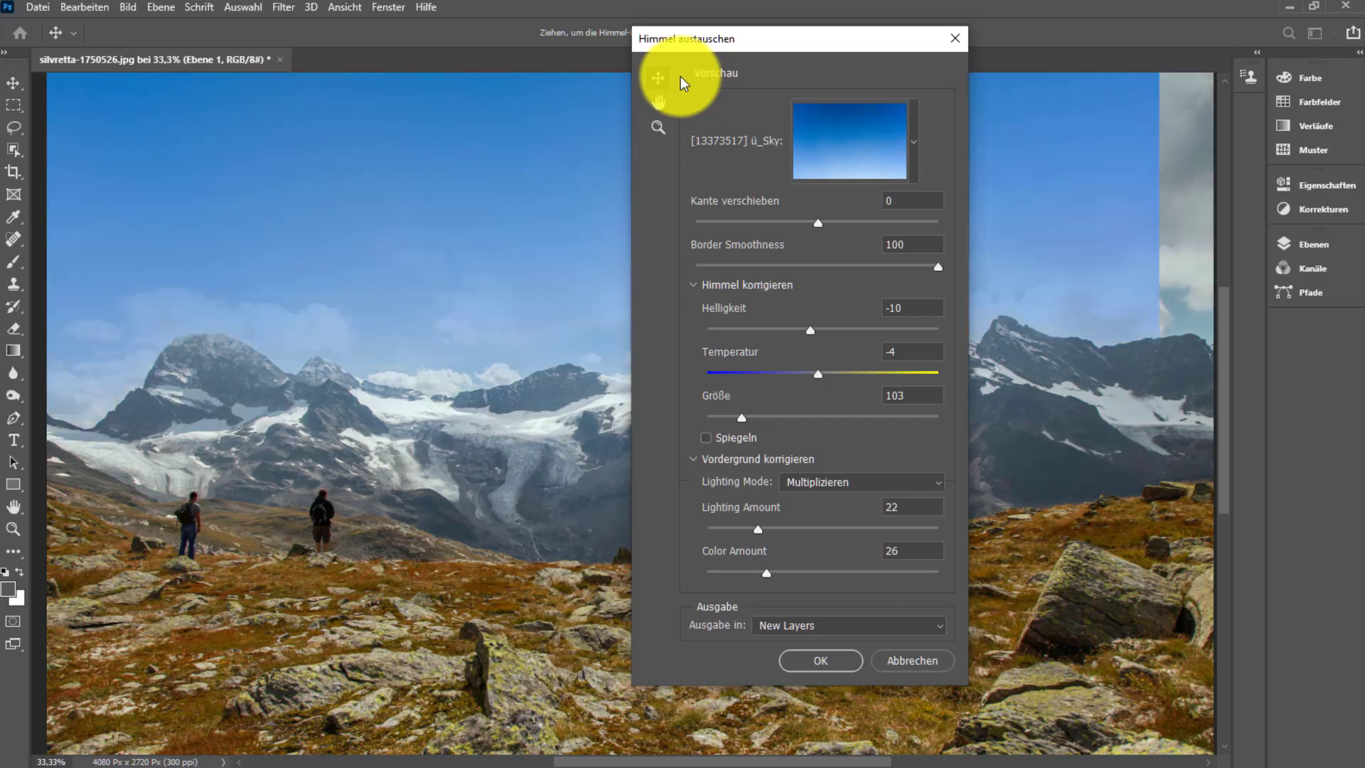
click(684, 73)
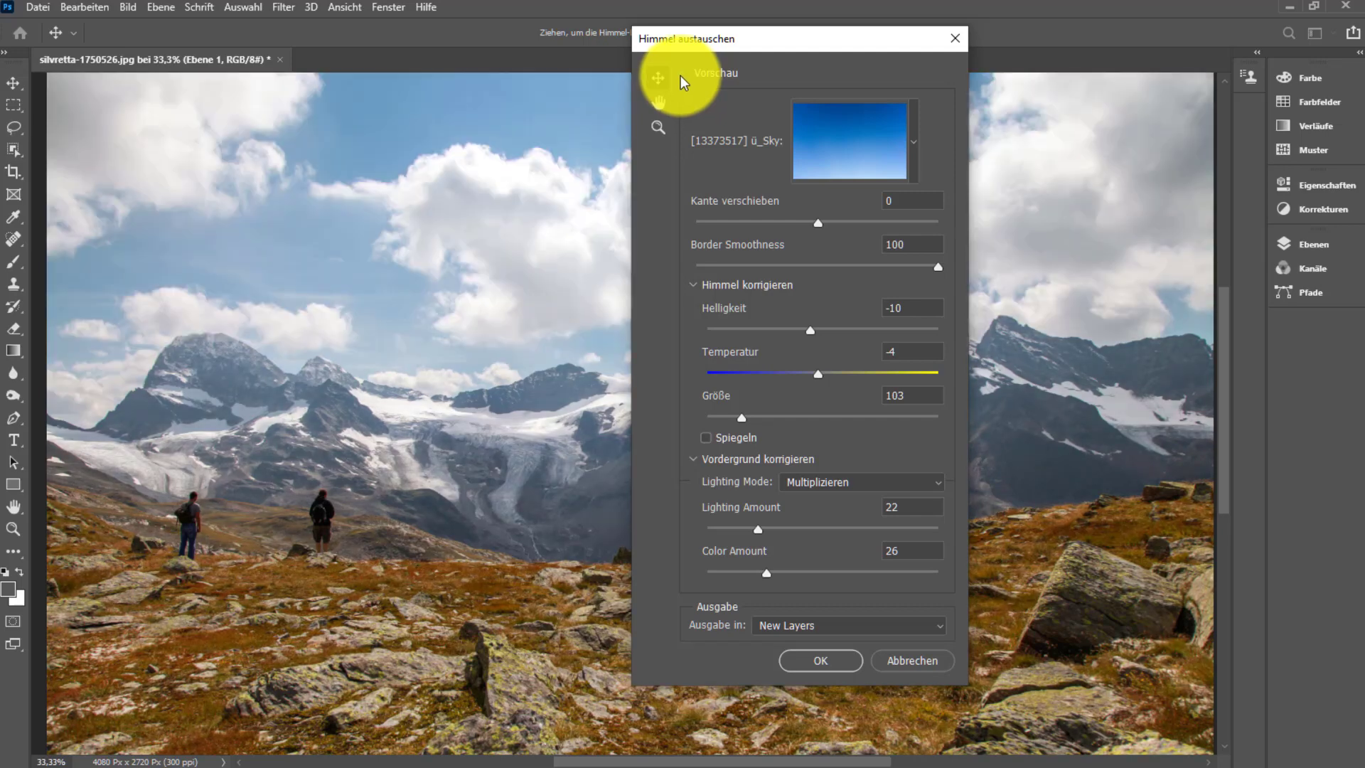
- Browse the sky preset library, then import a custom sky from the Downloads folder
click(908, 137)
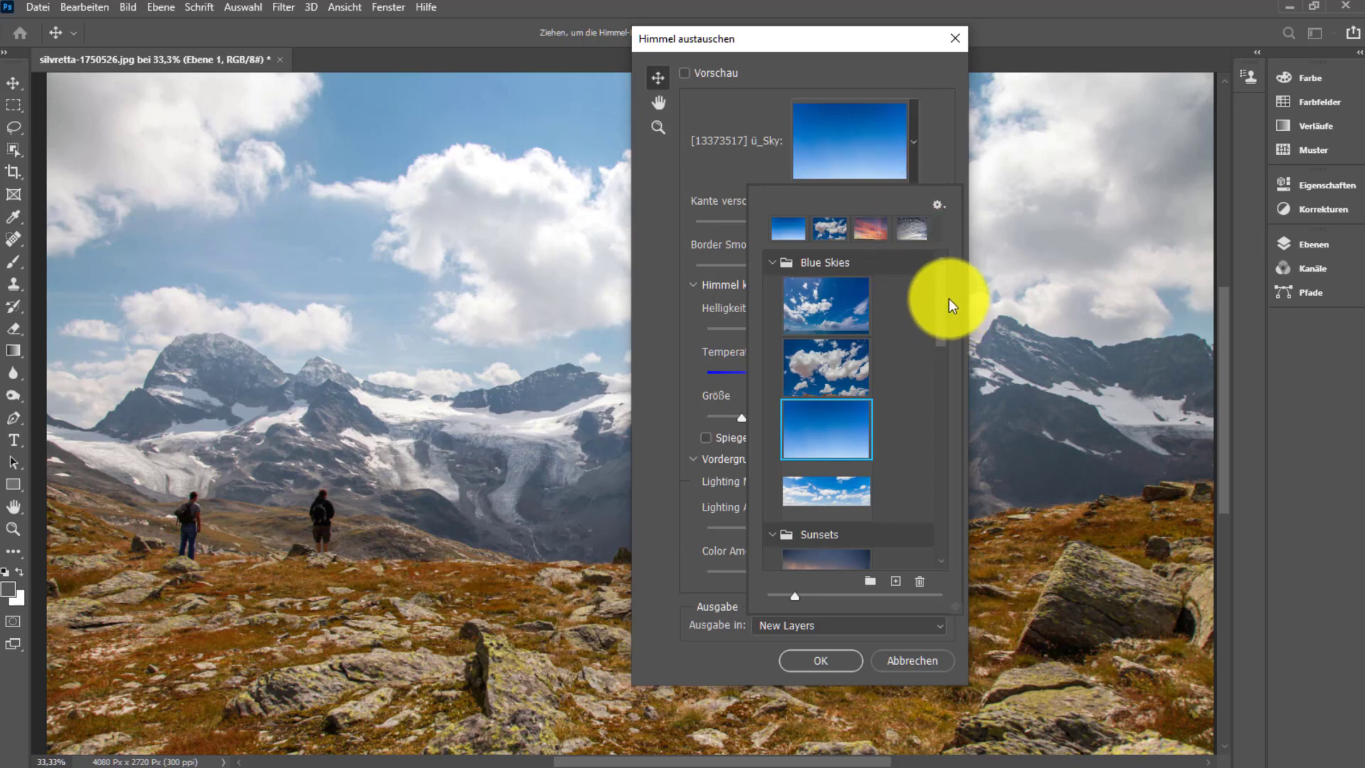
mouse_move(940, 297)
mouse_down()
mouse_move(965, 456)
mouse_move(963, 555)
mouse_move(961, 432)
mouse_move(960, 457)
mouse_move(957, 445)
mouse_up()
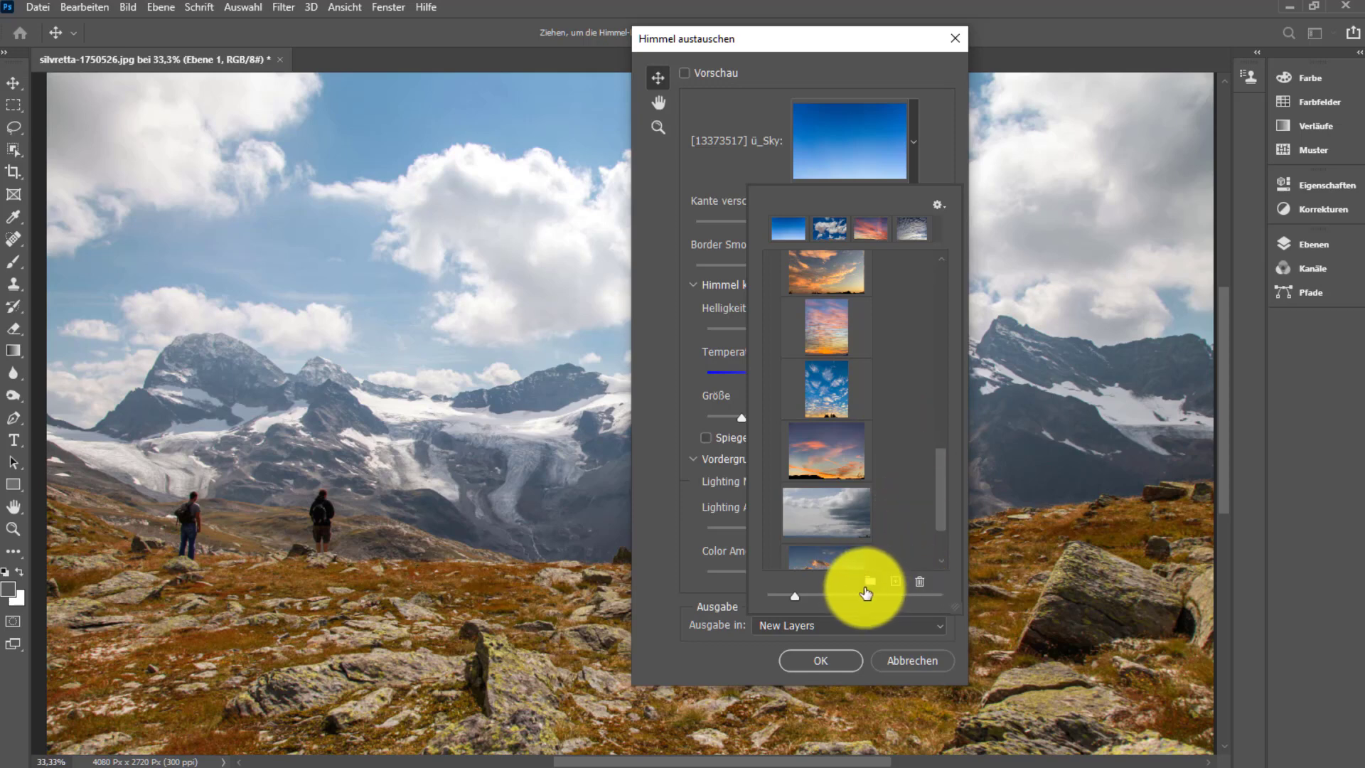
scroll(933, 565, down, 2)
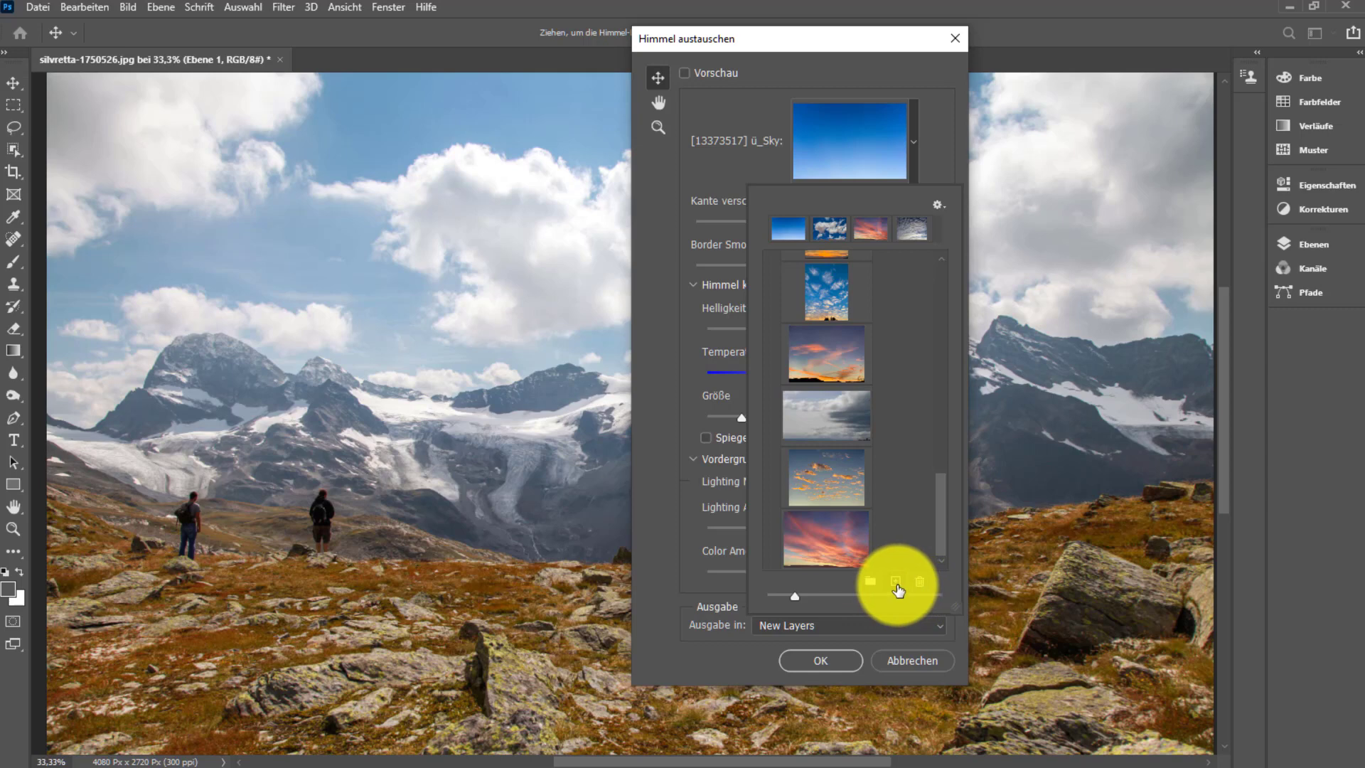
click(896, 585)
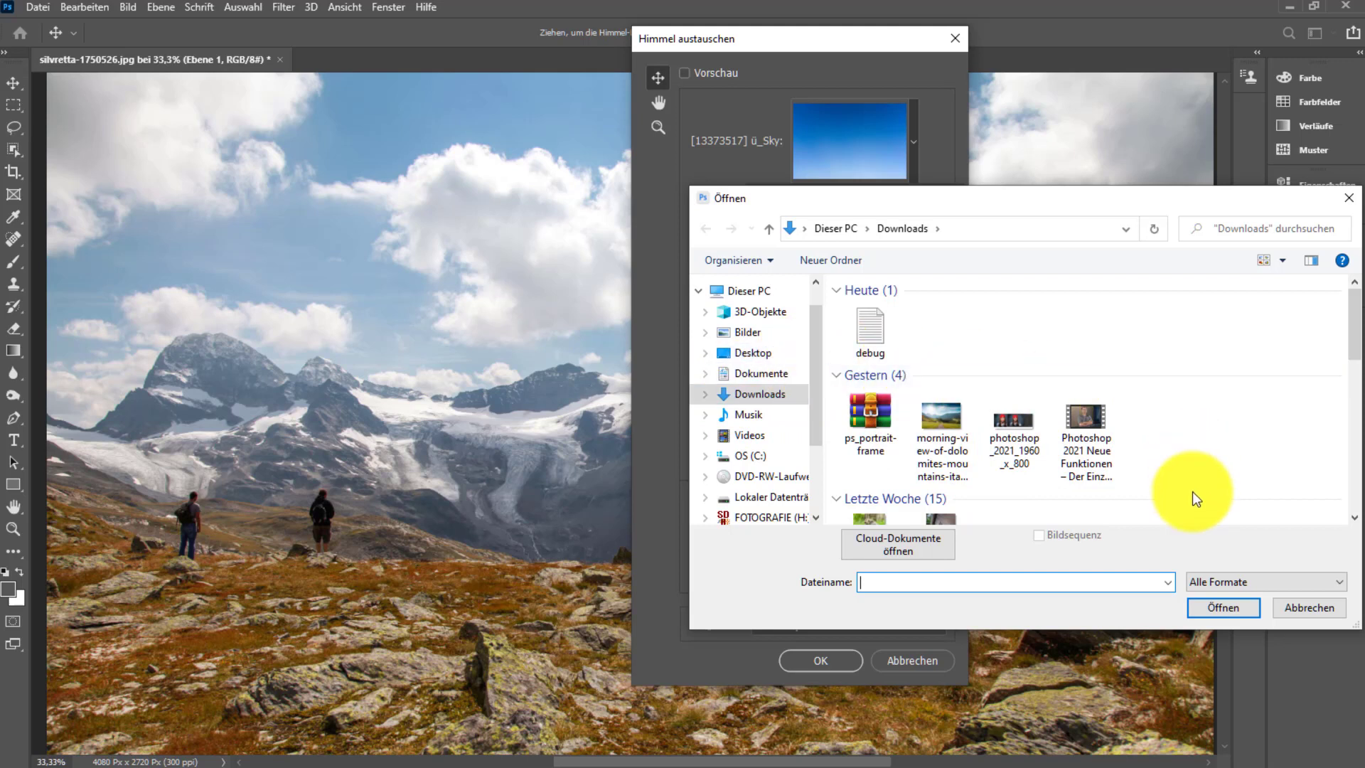
- Select the Dolomites morning-view image, then cancel the Öffnen dialog
click(942, 424)
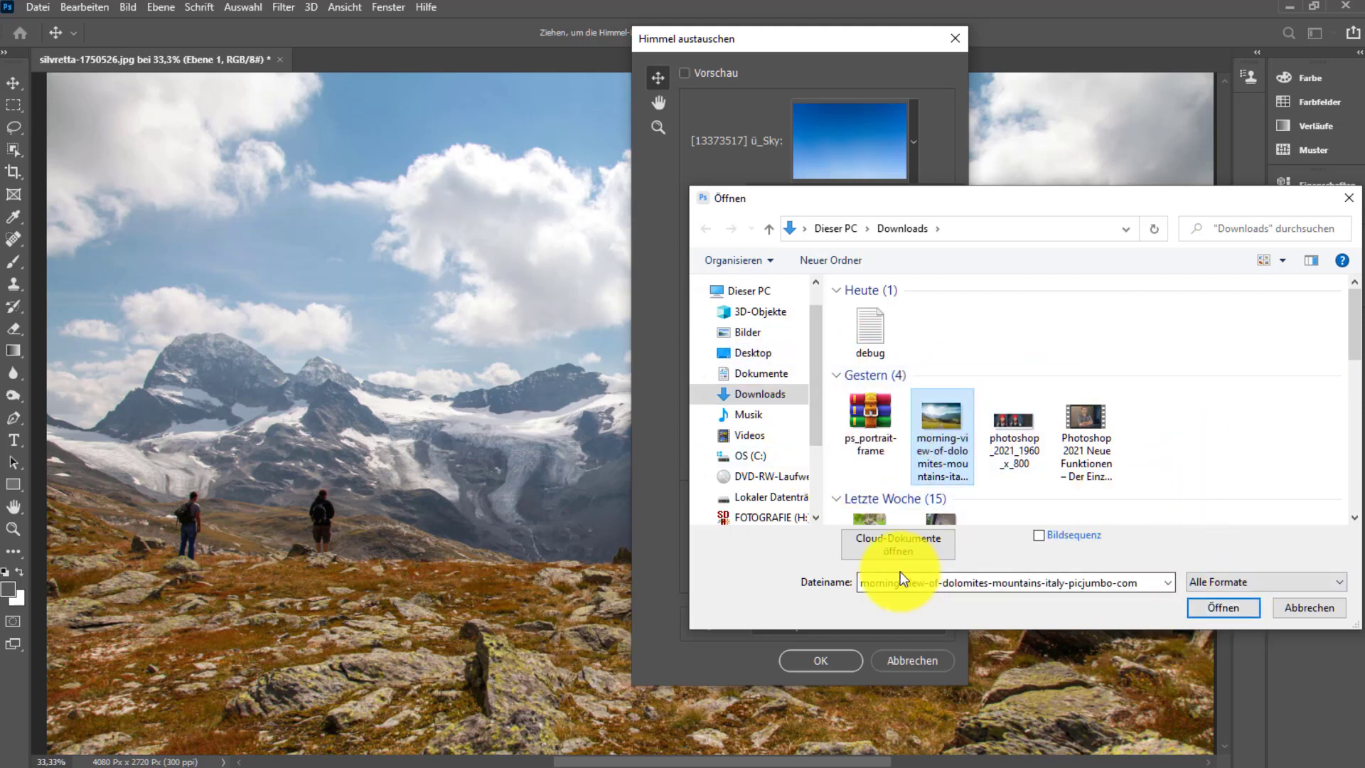
click(1347, 202)
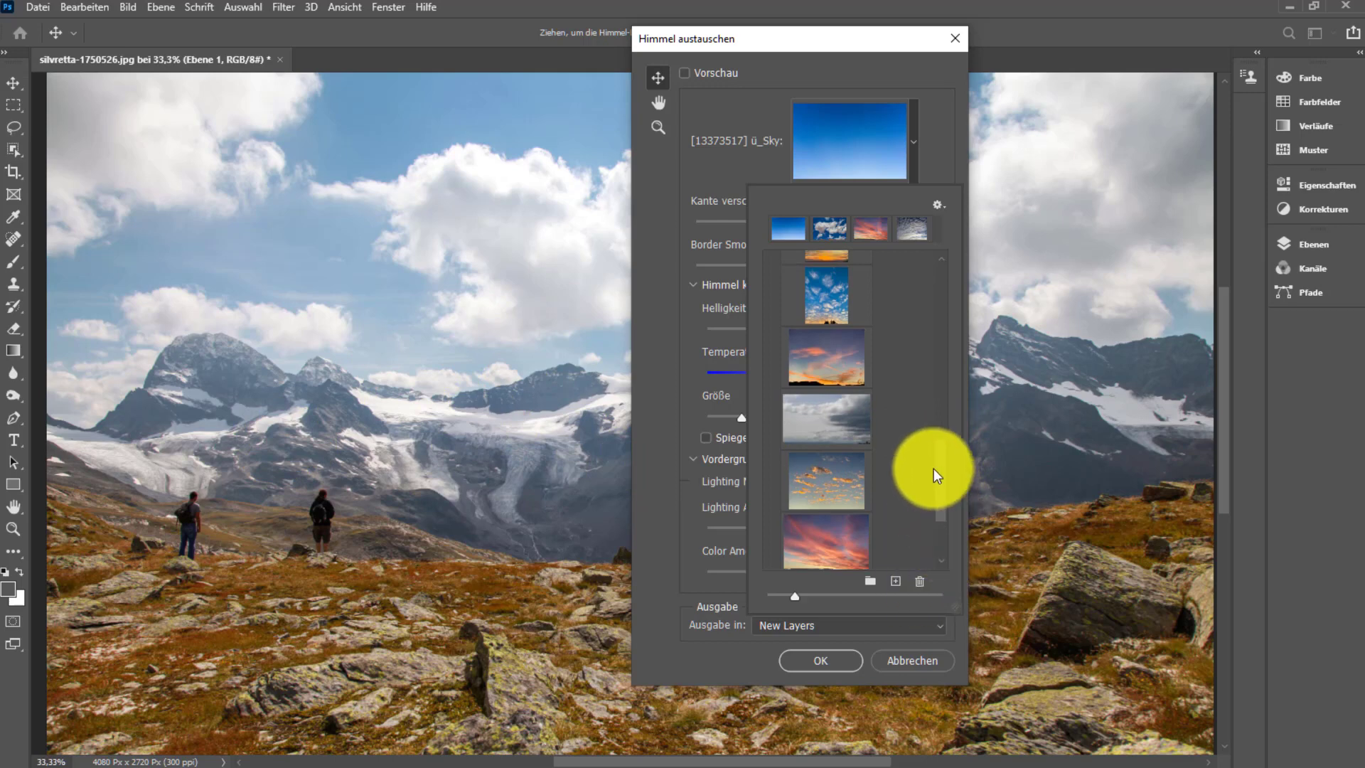
- Look through the Blue Skies, Sunsets and Spectacular presets, keeping the plain blue gradient sky
scroll(936, 469, down, 3)
scroll(936, 418, down, 3)
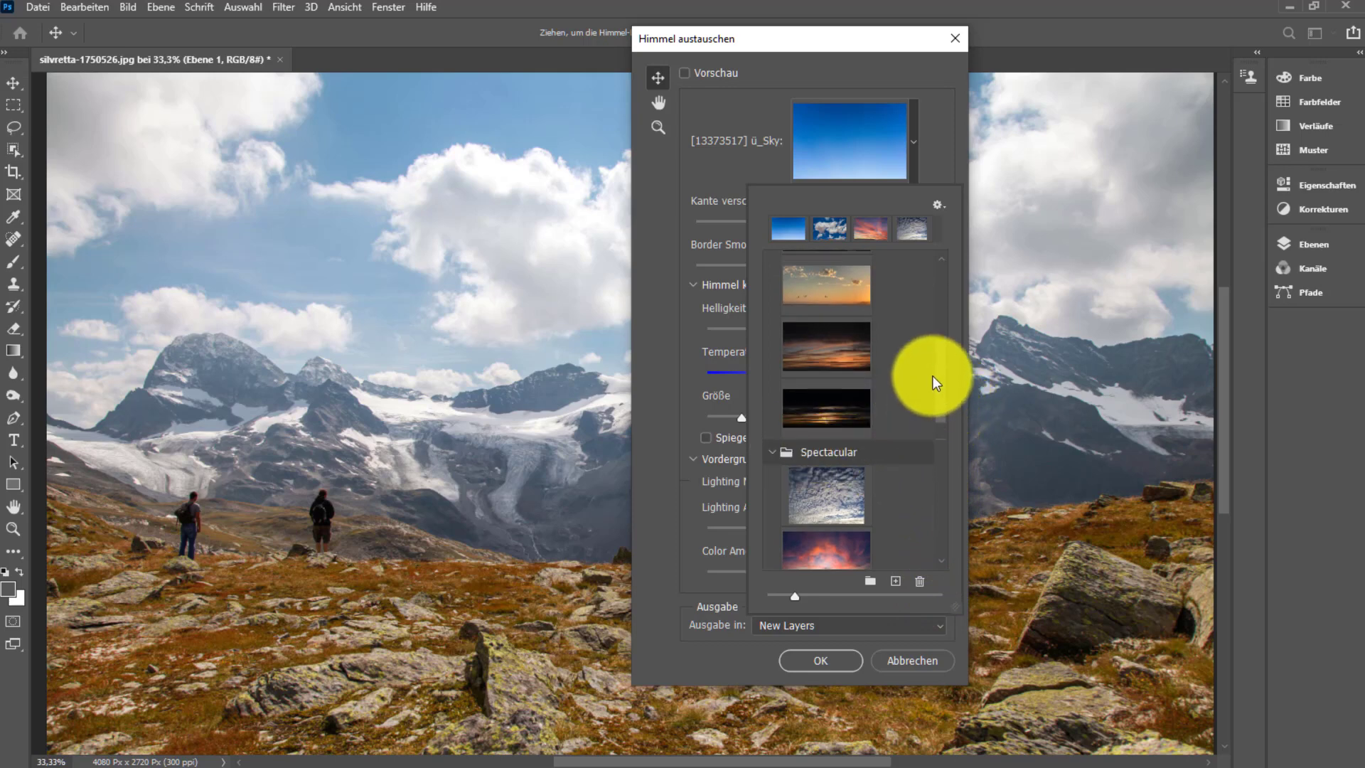
scroll(935, 366, up, 3)
scroll(936, 348, up, 1)
scroll(936, 320, up, 2)
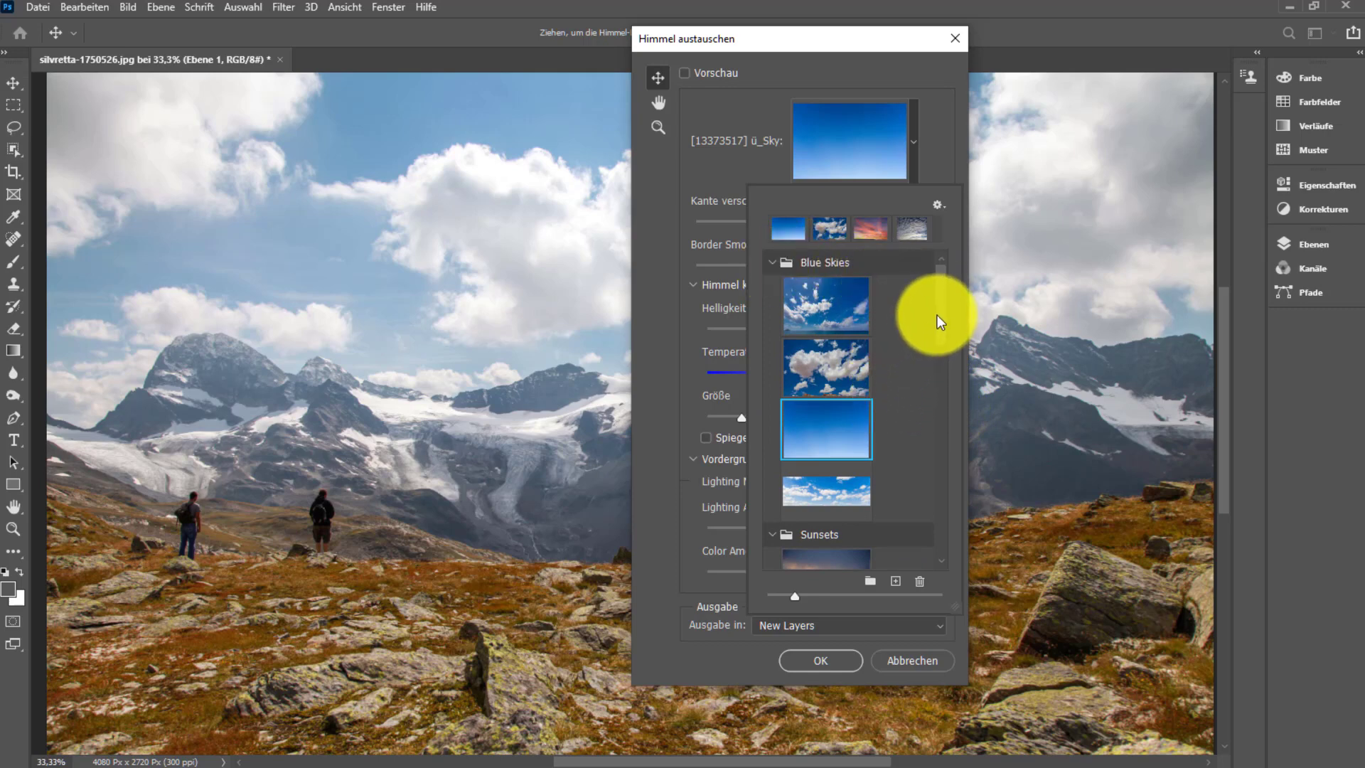
scroll(937, 337, down, 1)
scroll(936, 359, down, 1)
scroll(939, 373, down, 1)
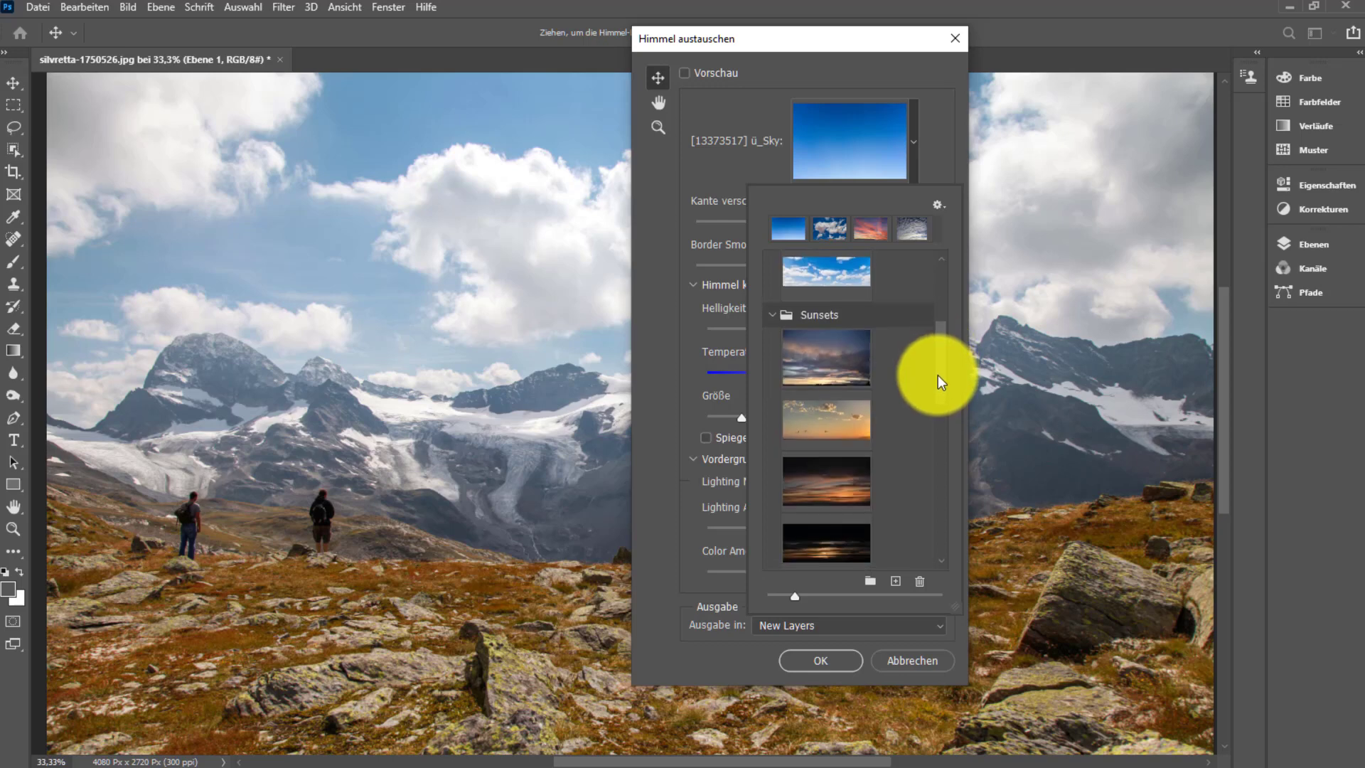
scroll(937, 391, down, 2)
scroll(942, 413, down, 1)
scroll(949, 451, down, 2)
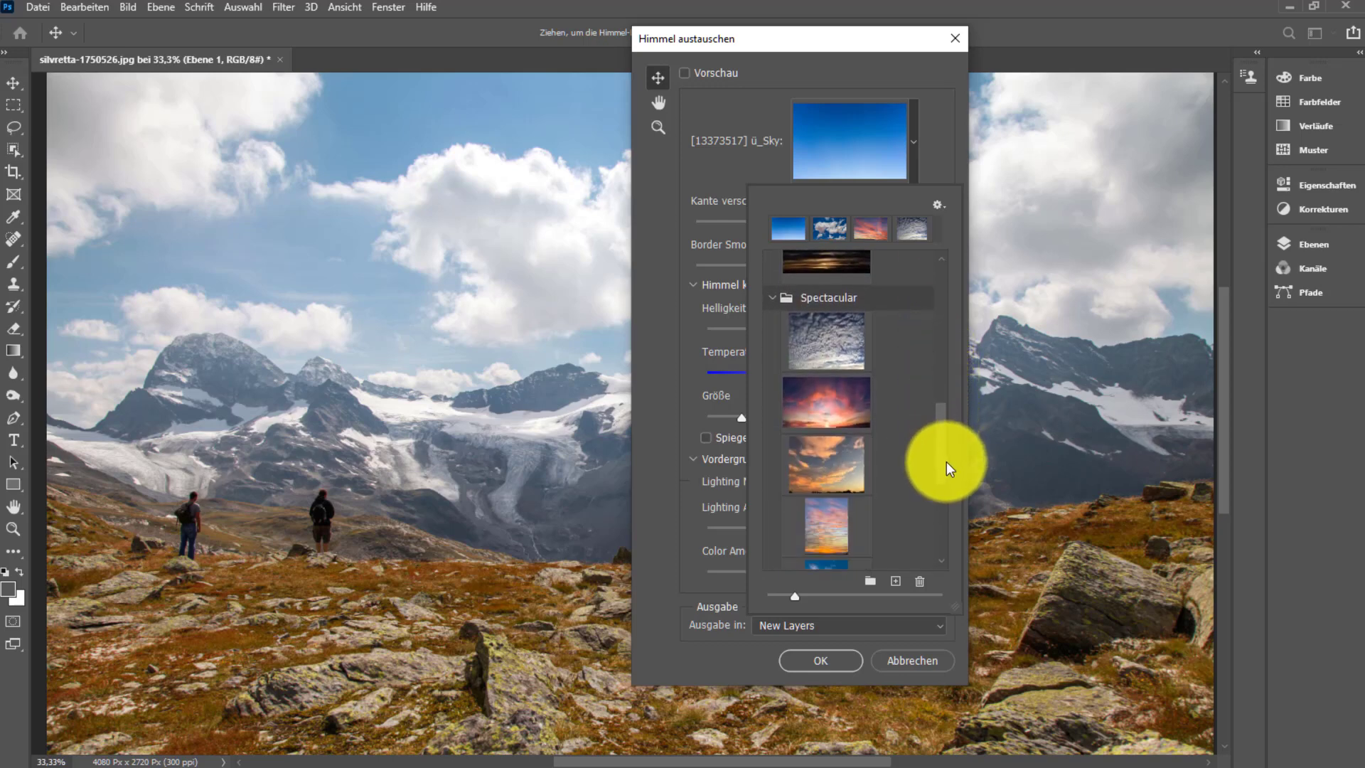
scroll(949, 469, down, 1)
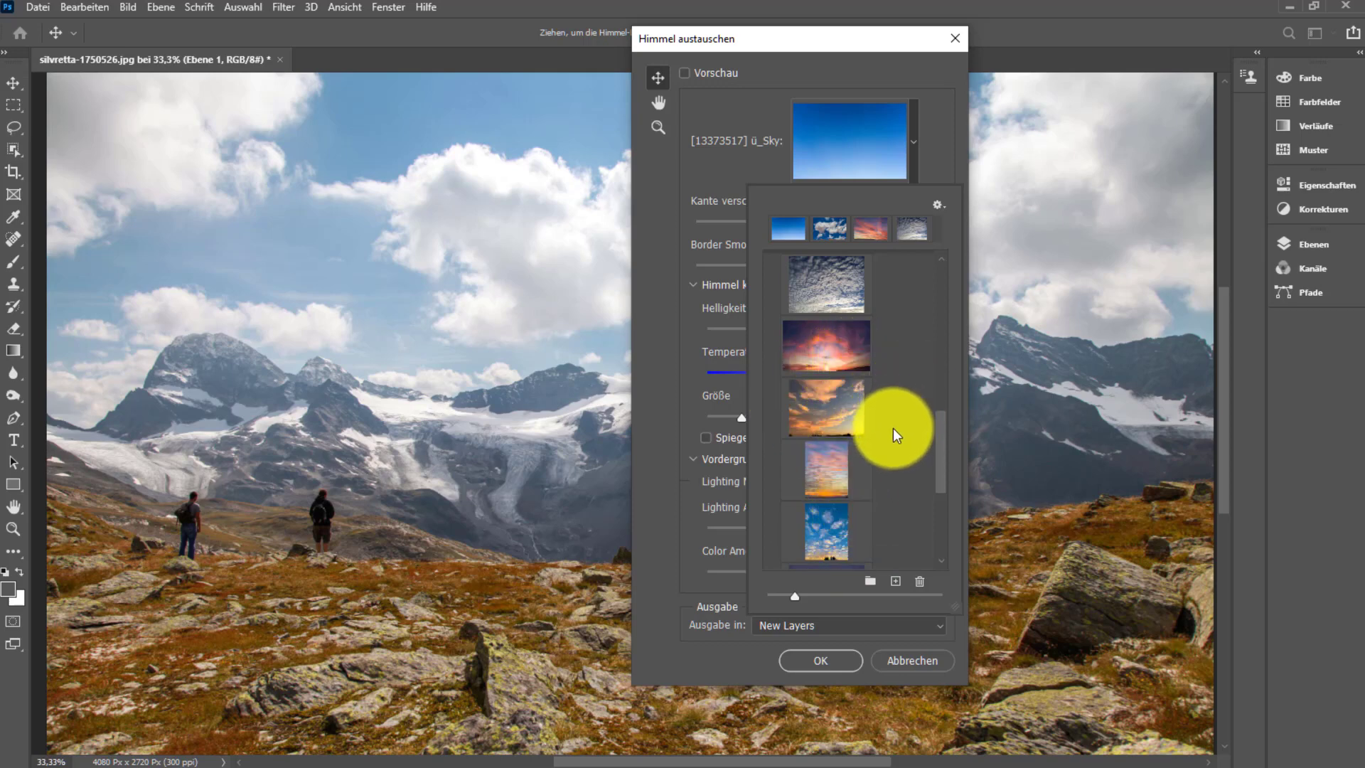
click(684, 678)
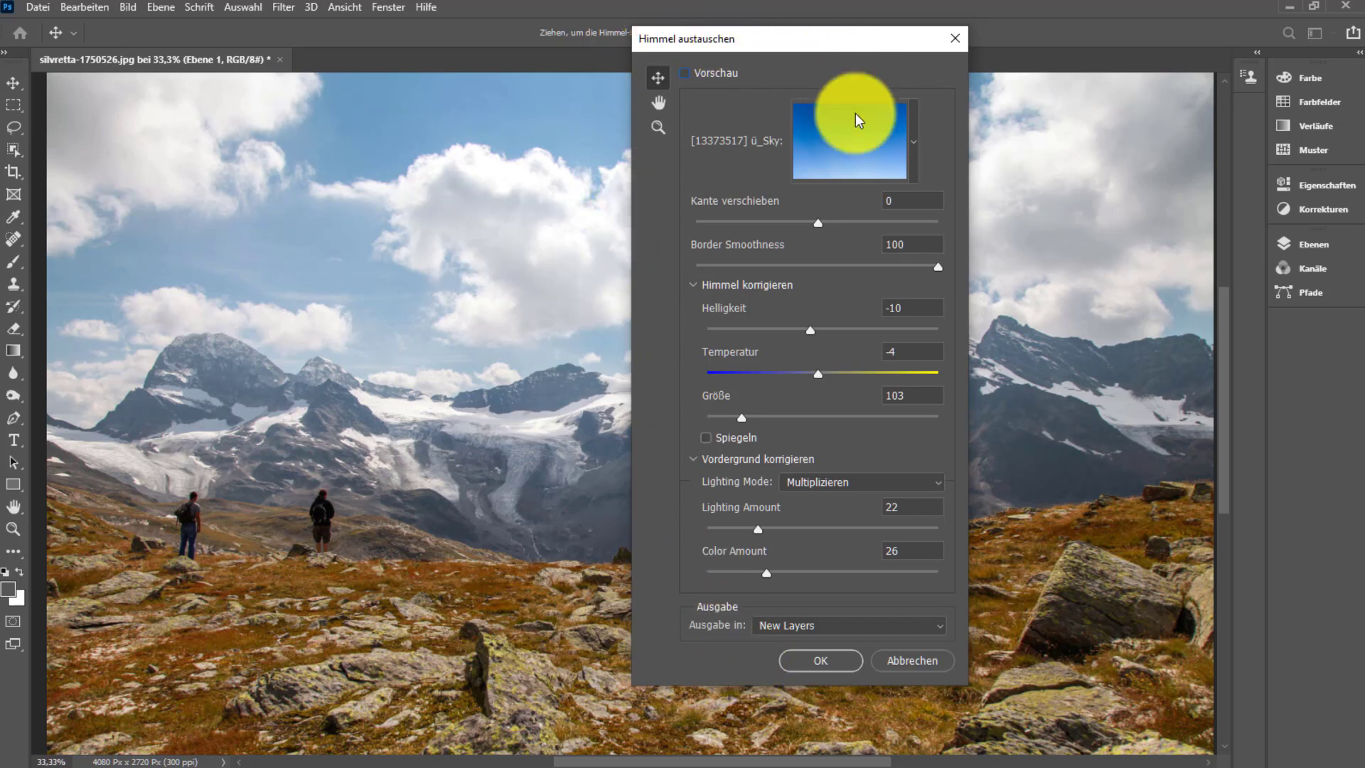
- Commit the blue sky replacement, then briefly open and collapse the AI Filter Gallery
click(814, 663)
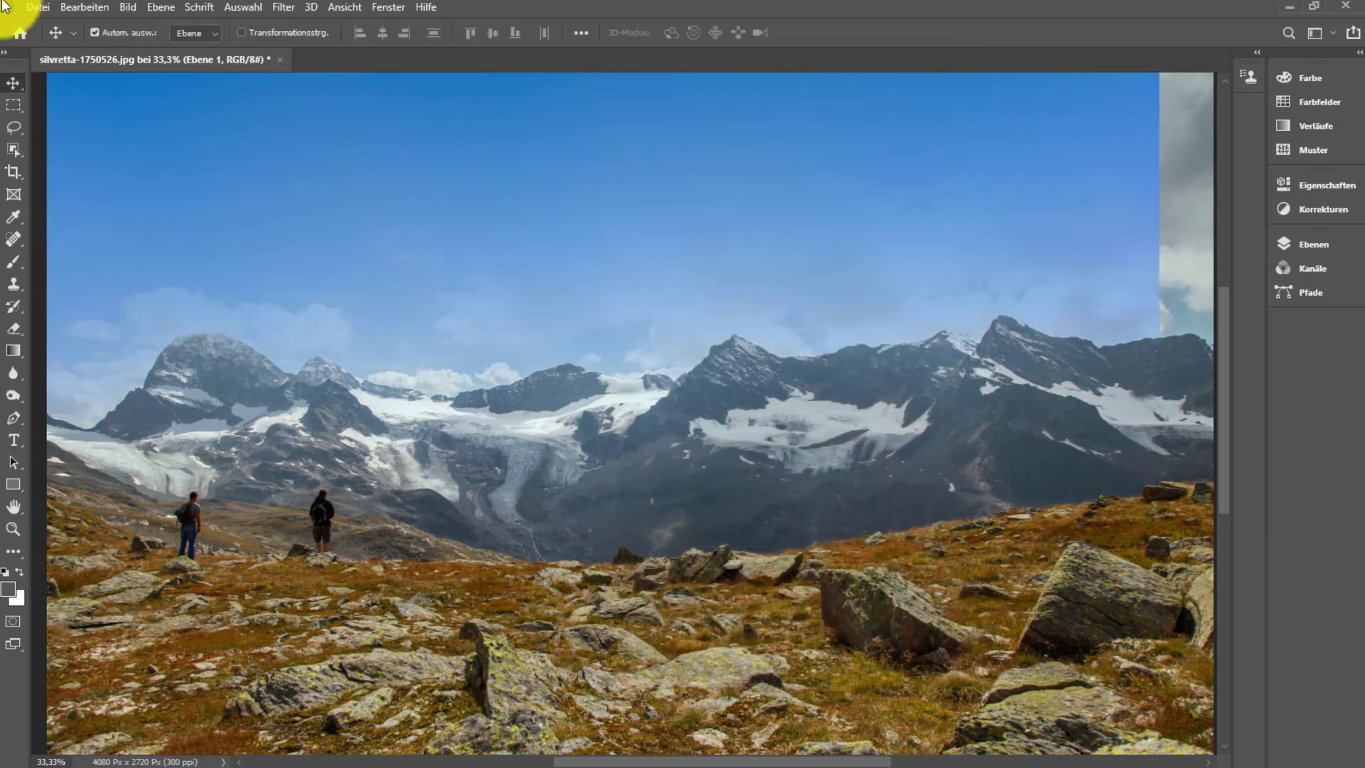
click(283, 7)
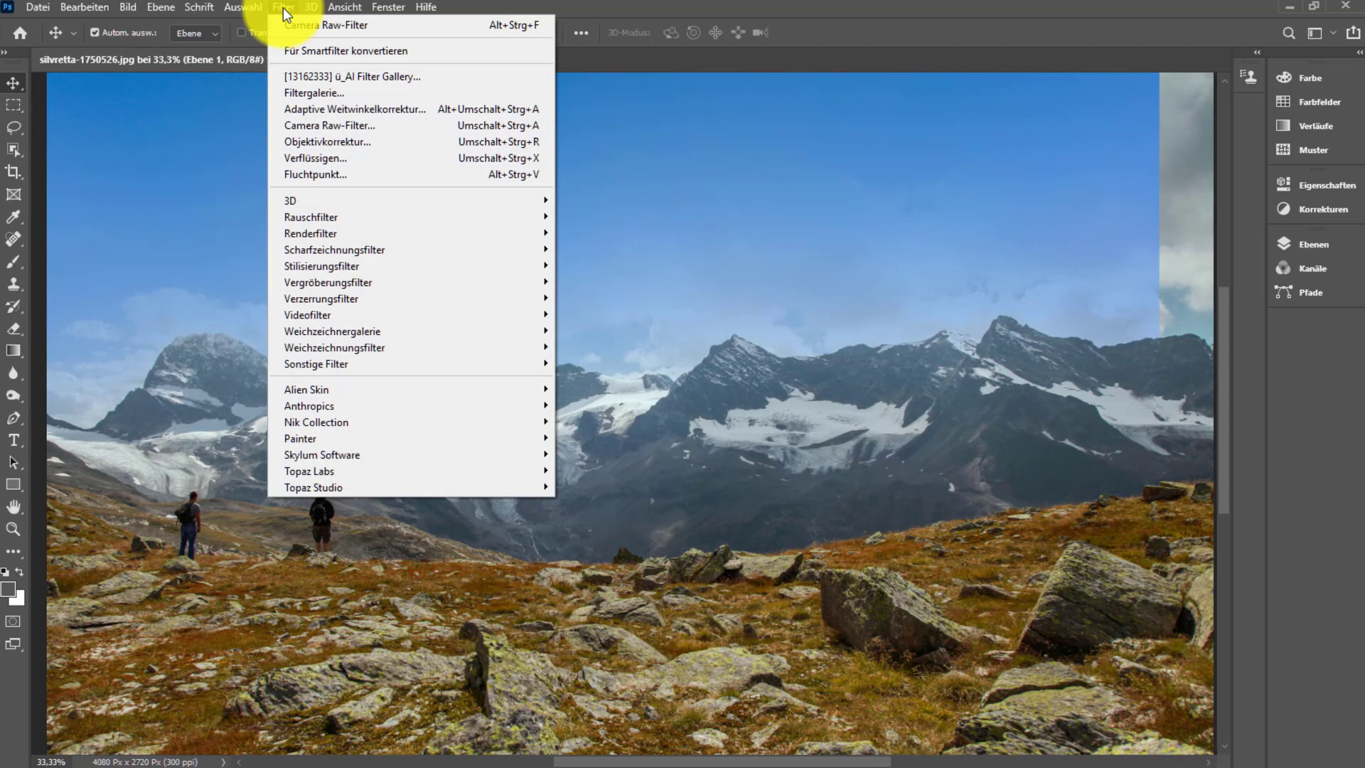
click(411, 76)
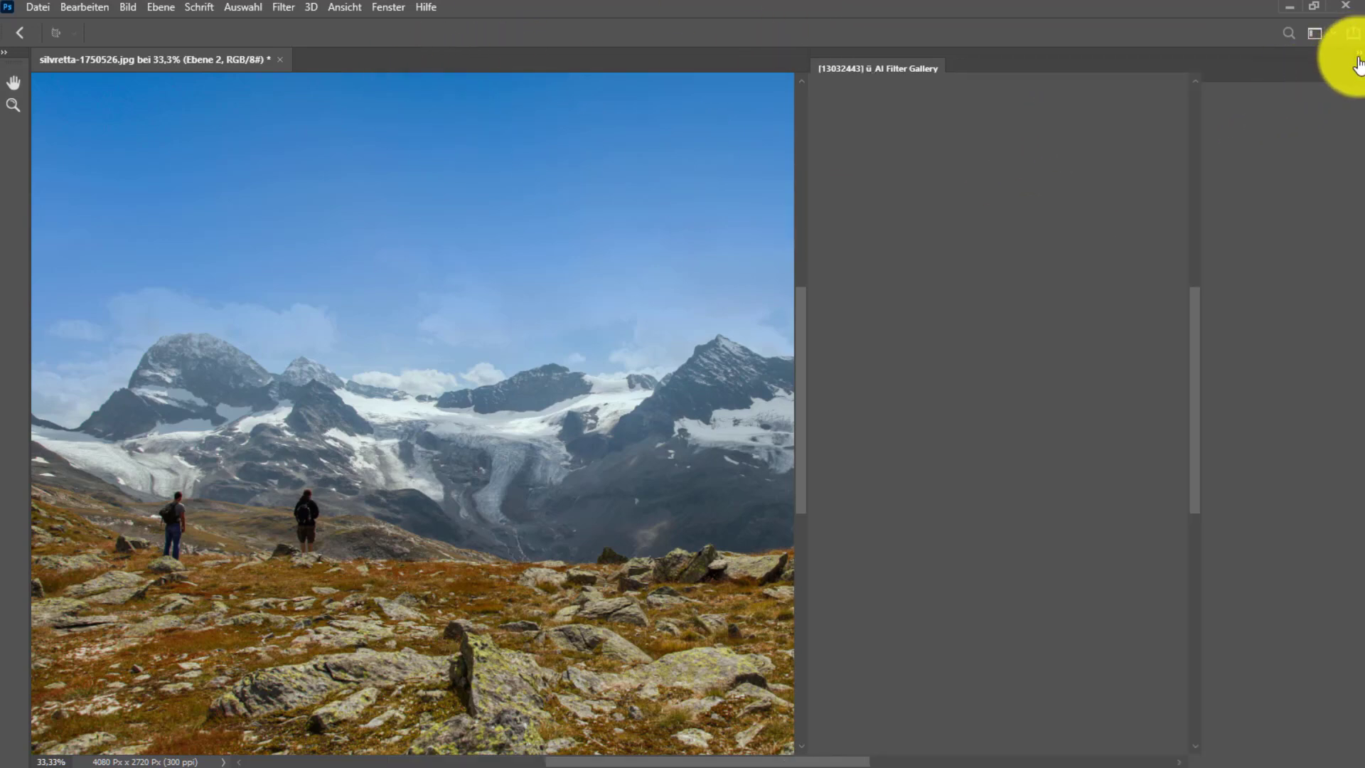
click(1357, 59)
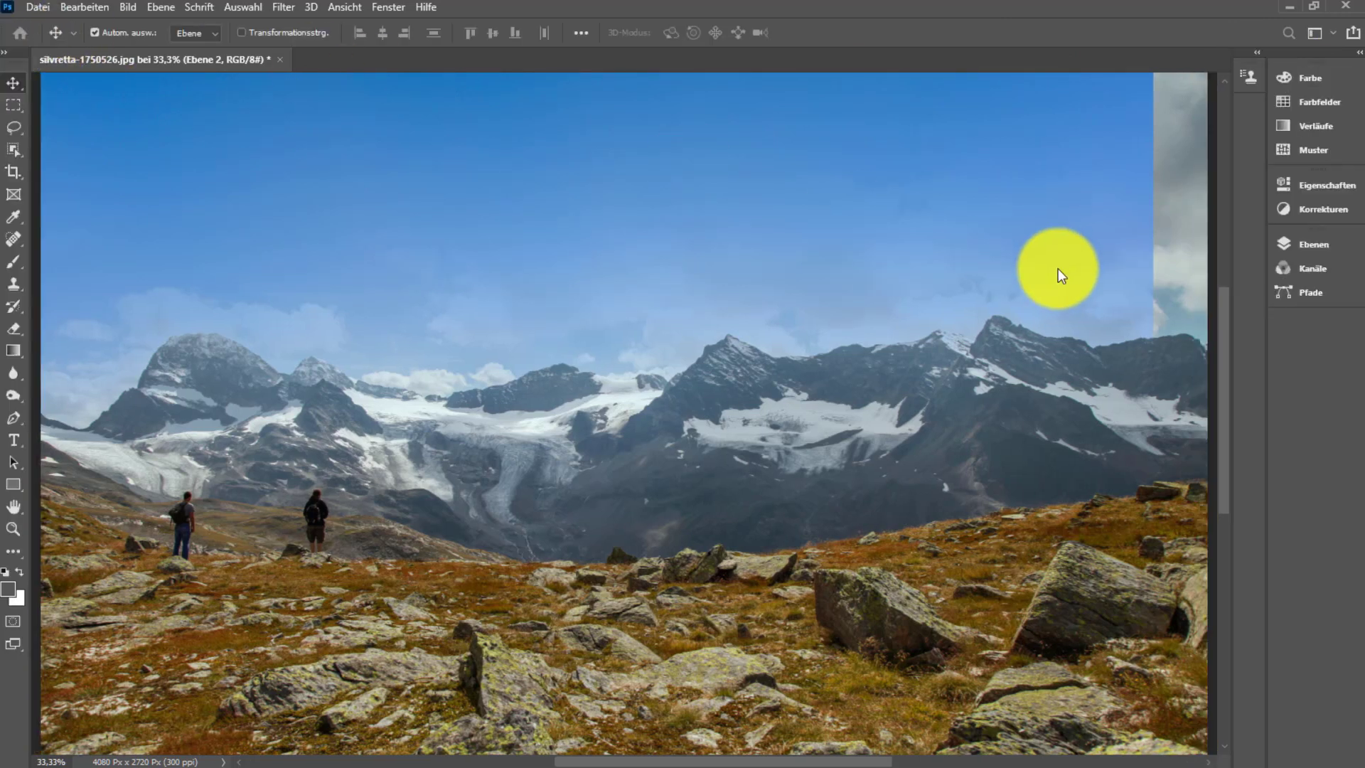
- Make Ebene 1 active and browse the Filter and Bearbeiten menus
click(408, 130)
click(281, 9)
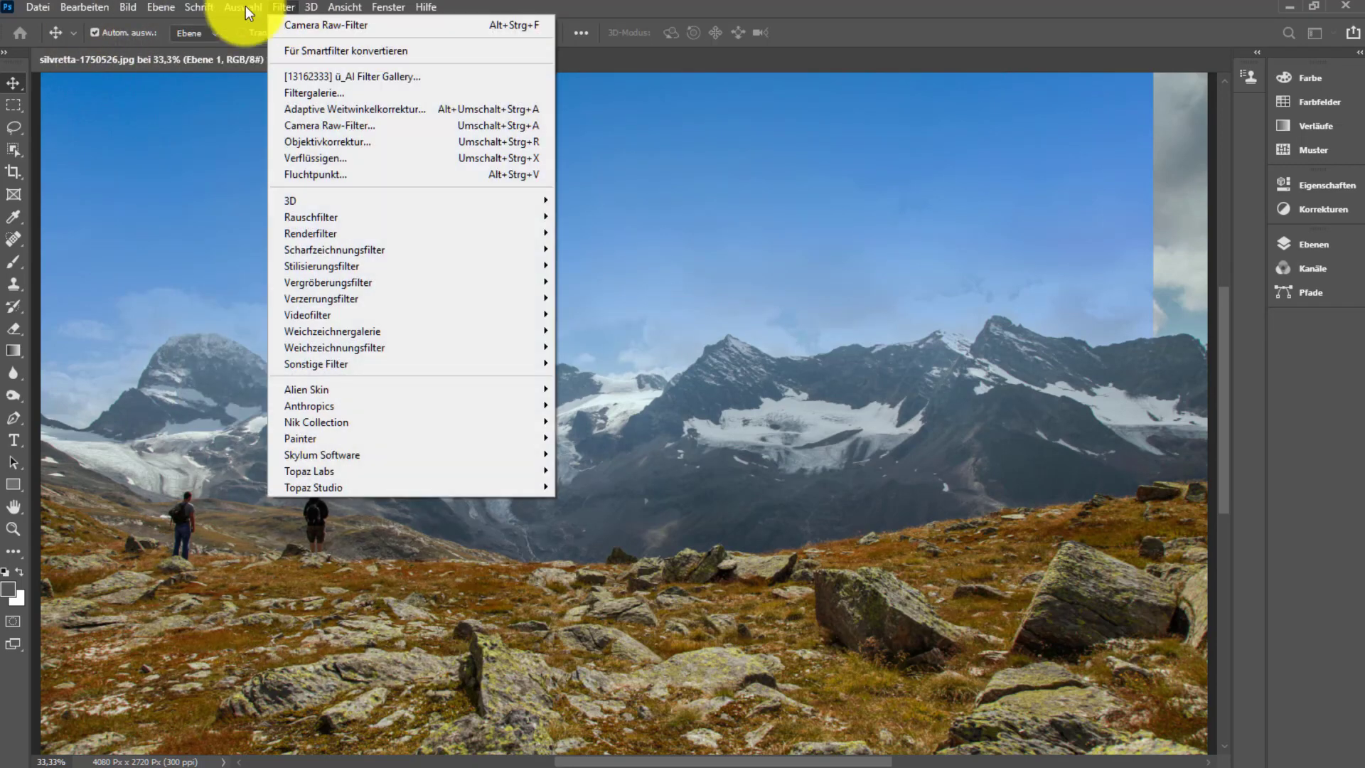
click(69, 9)
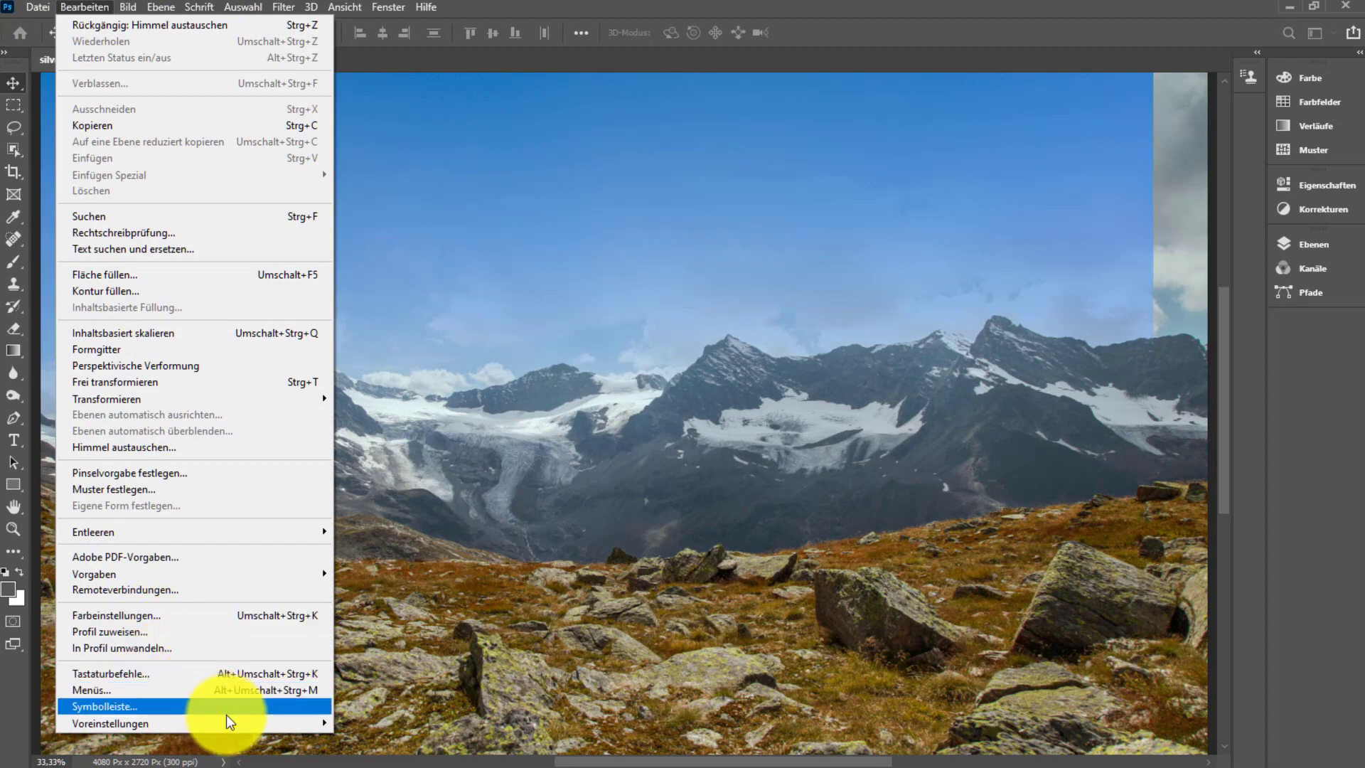
mouse_move(160, 723)
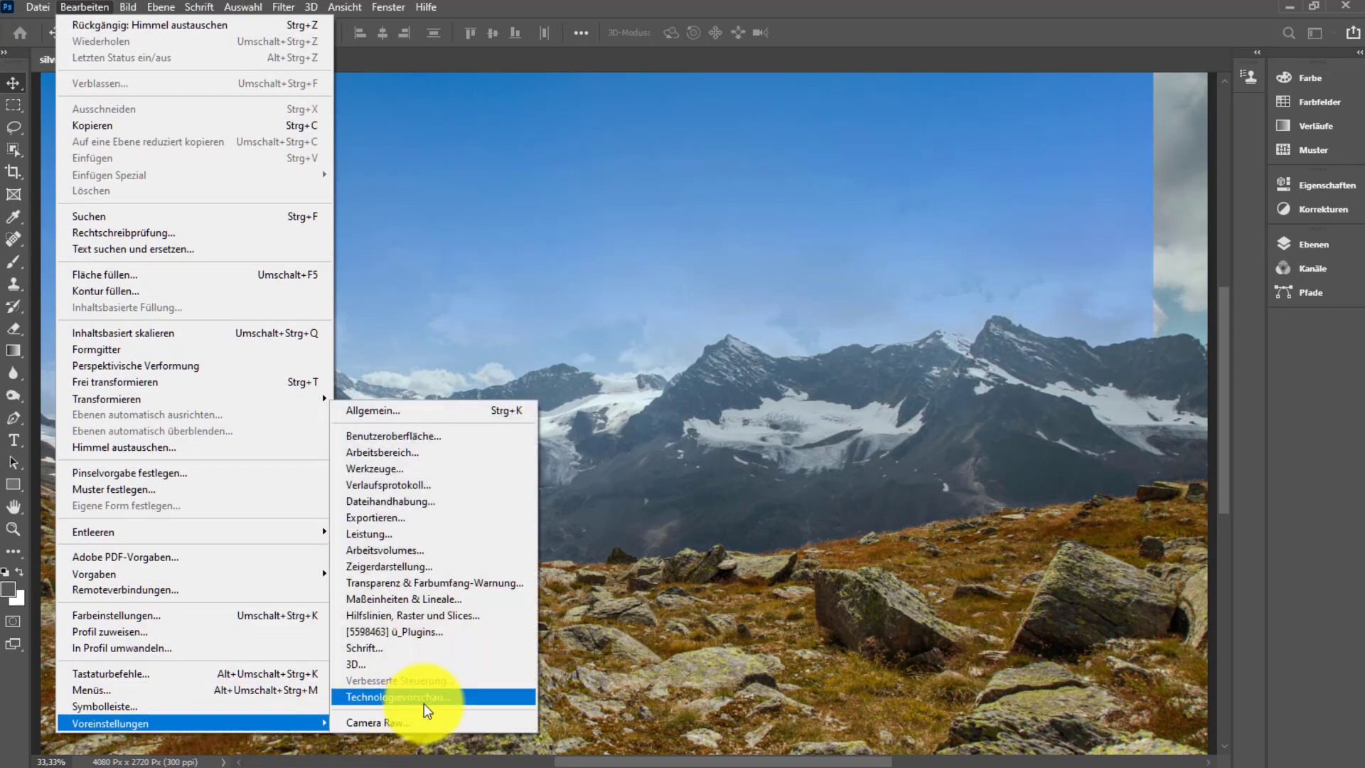
click(432, 703)
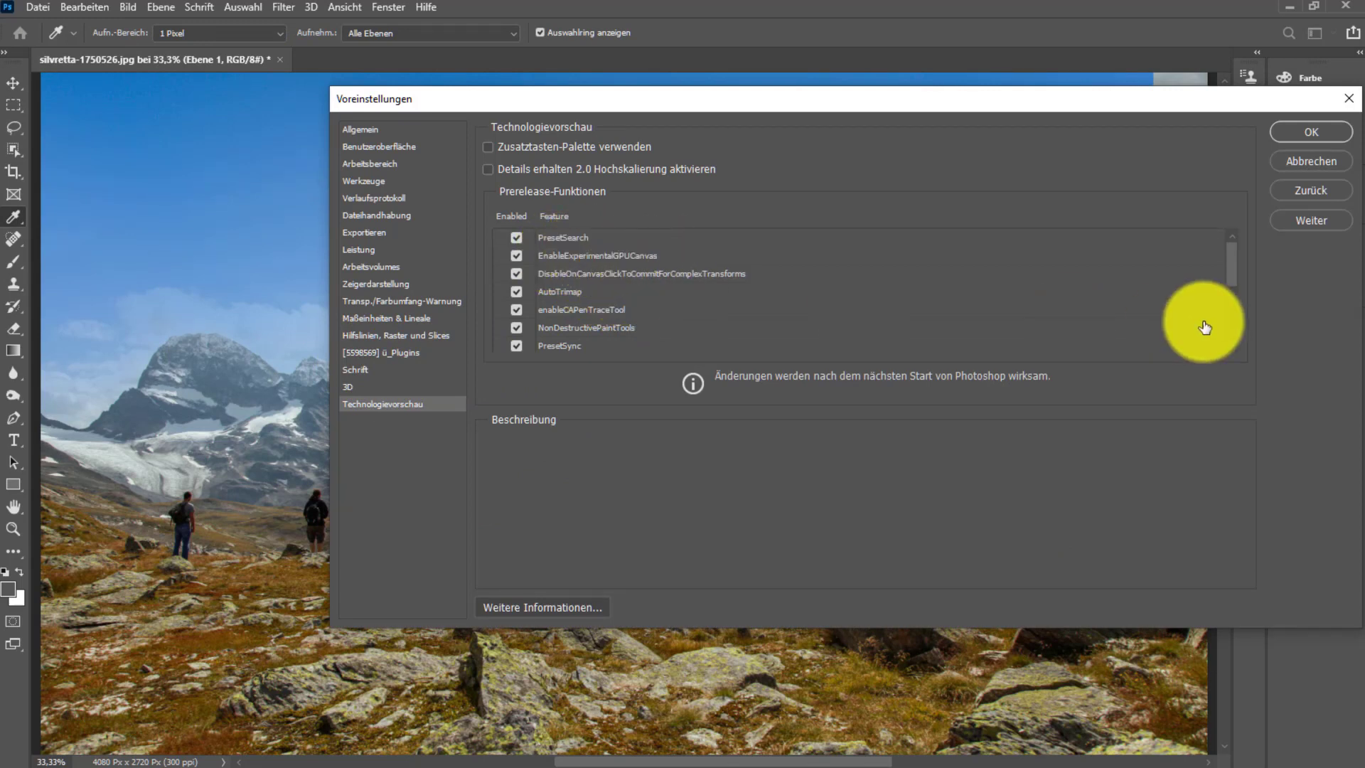
drag(1235, 270, 1241, 334)
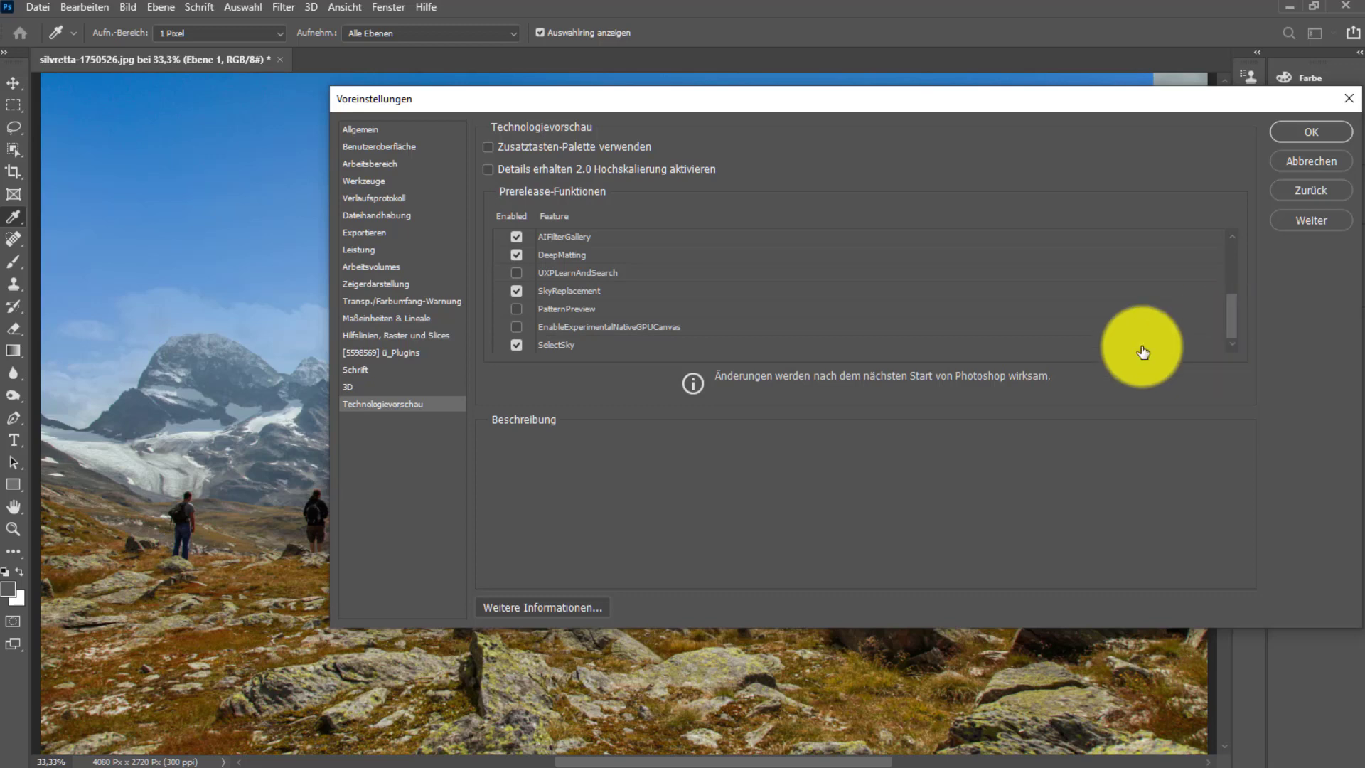
click(565, 295)
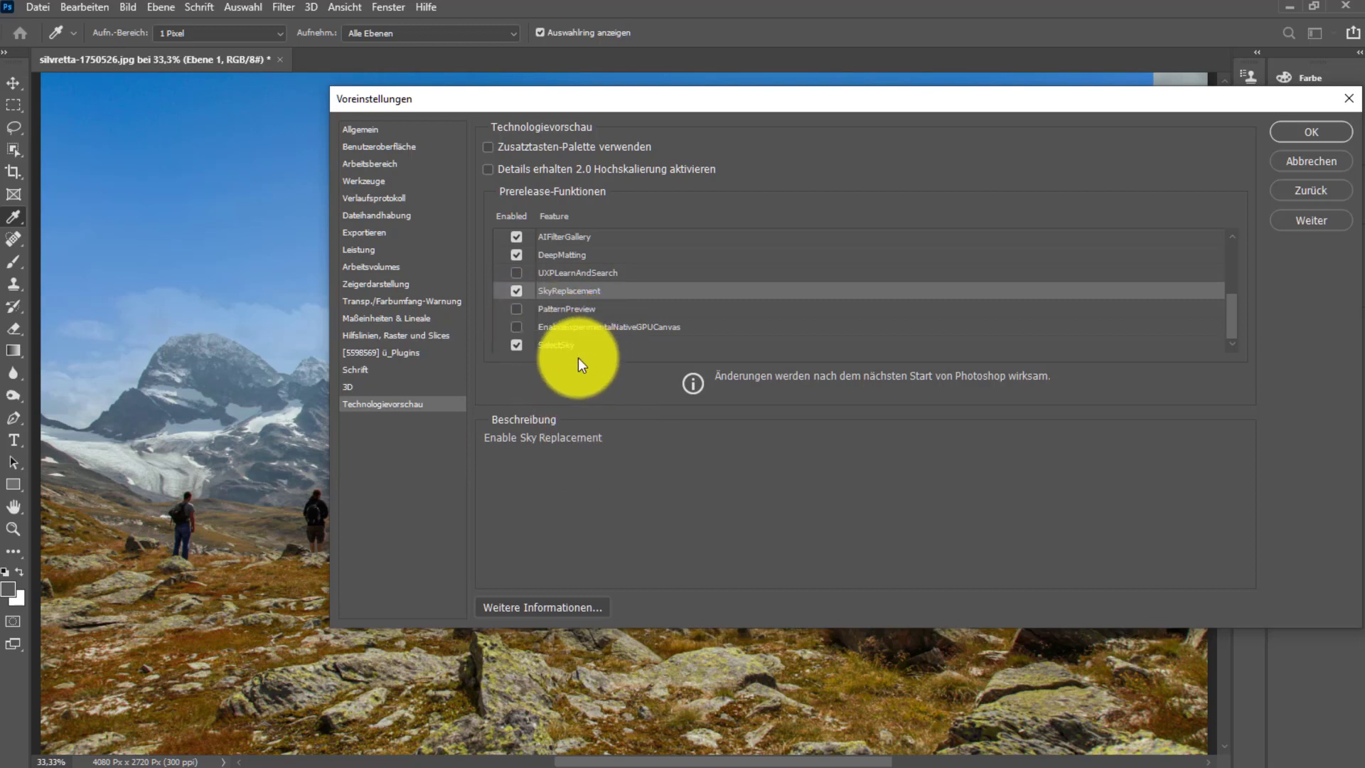
click(559, 347)
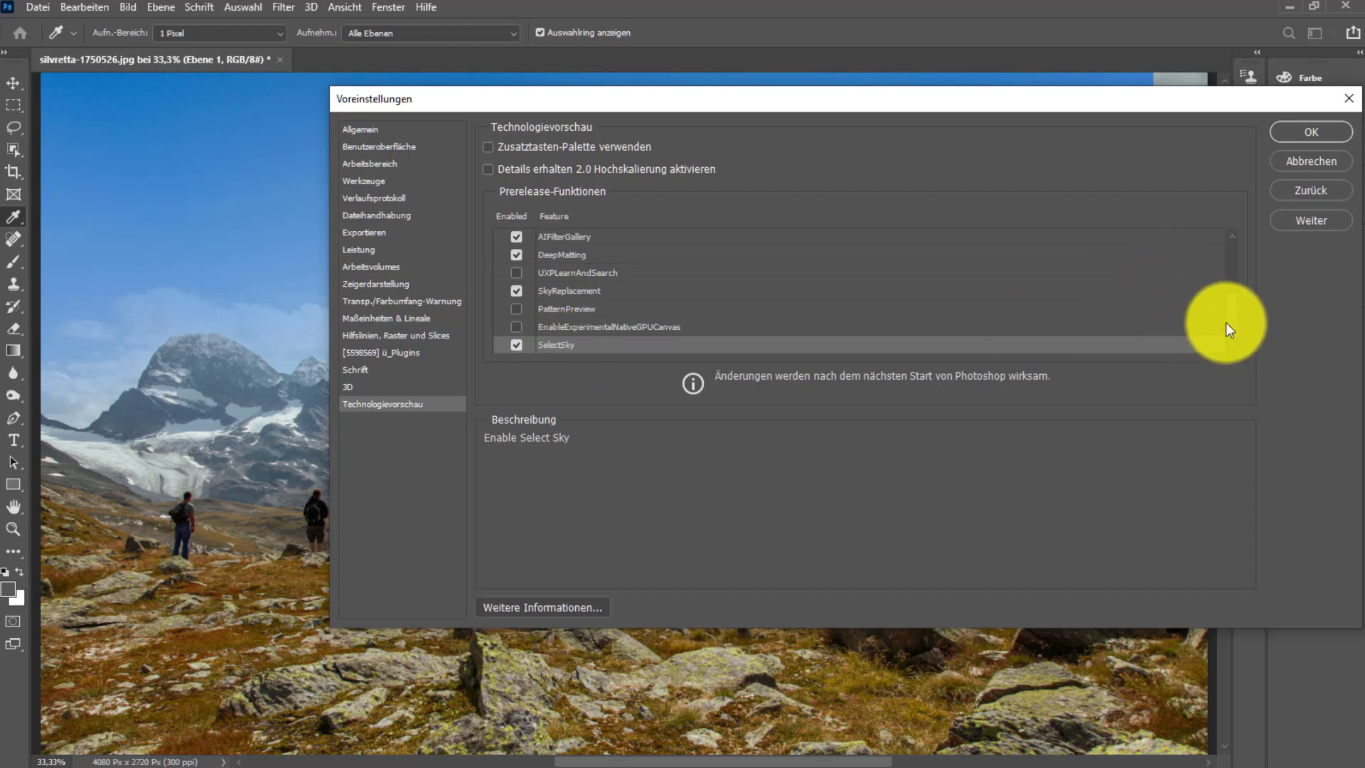
drag(1234, 323, 1229, 238)
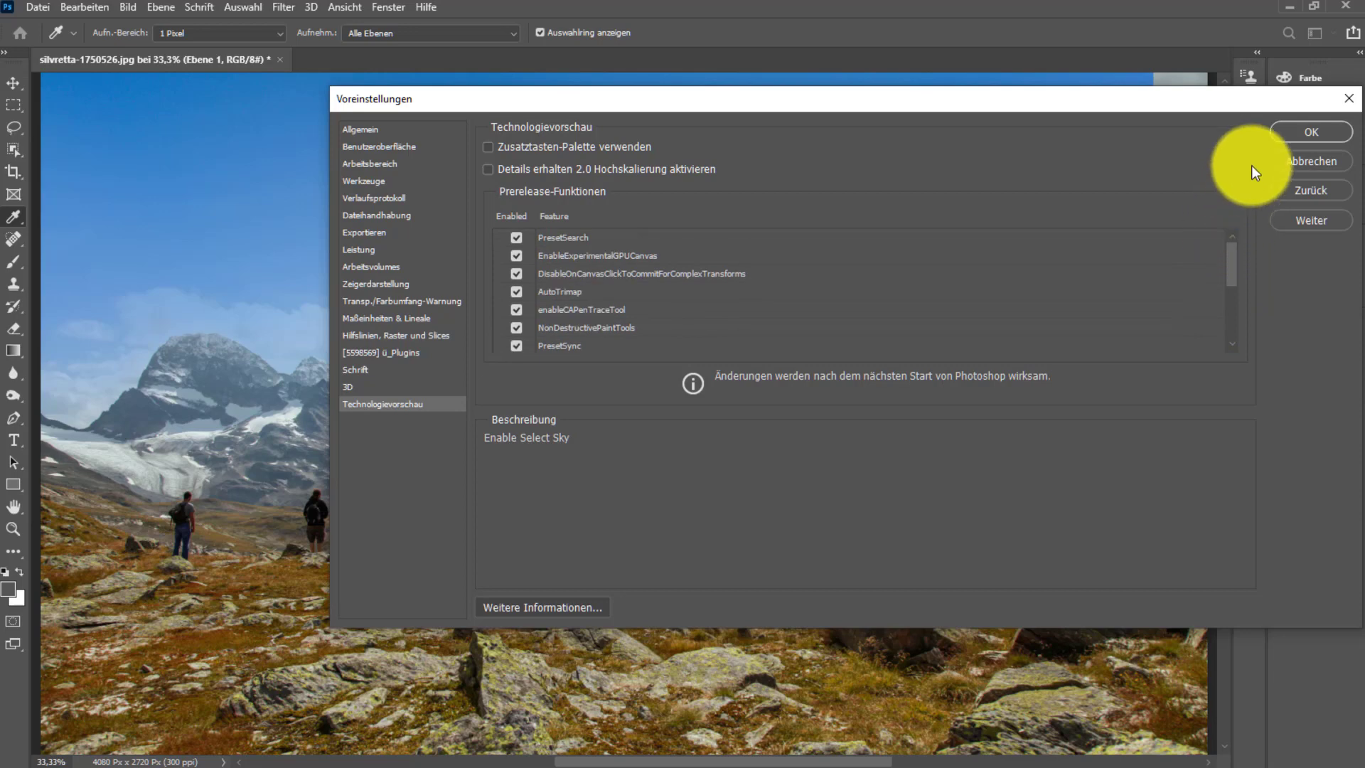
click(1308, 134)
key(v)
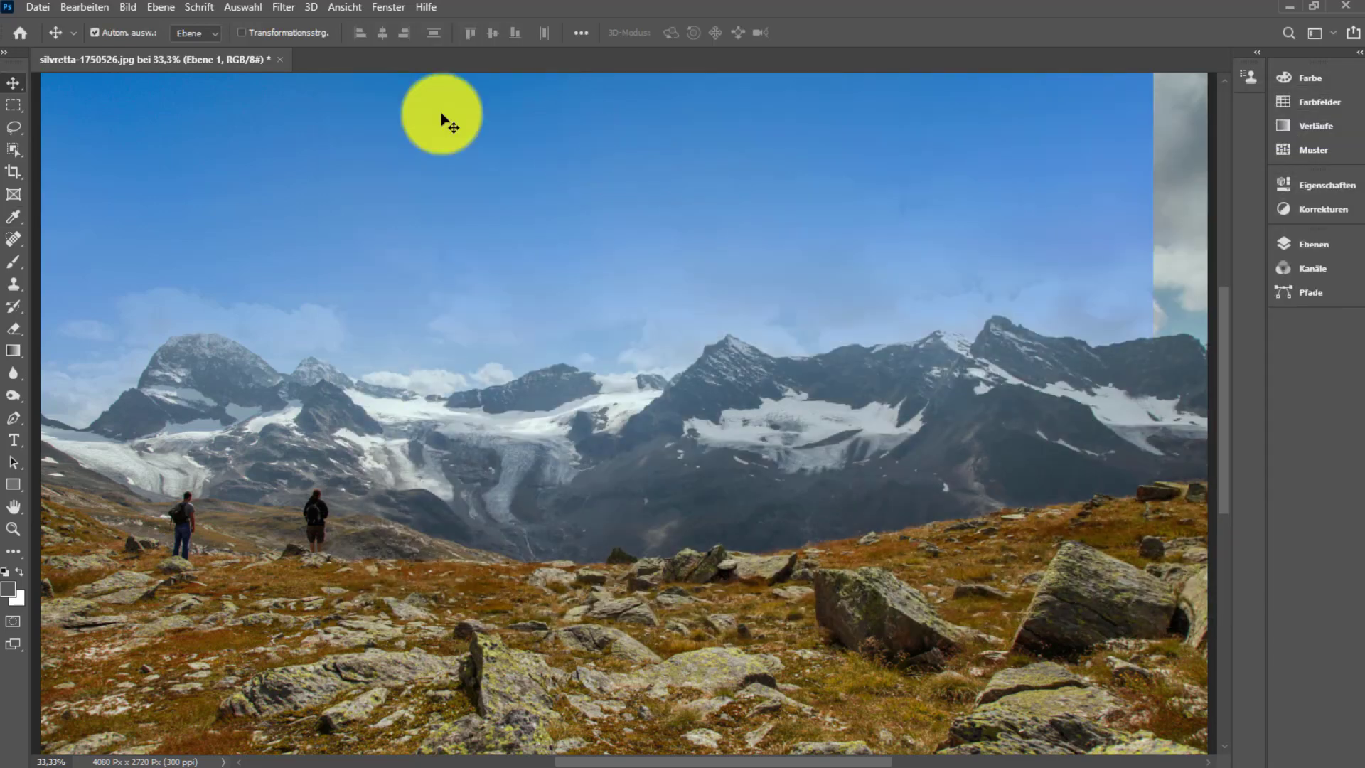
- Show the Layers panel and review the Himmel, Foreground Lighting and Foreground Color layers
click(1320, 251)
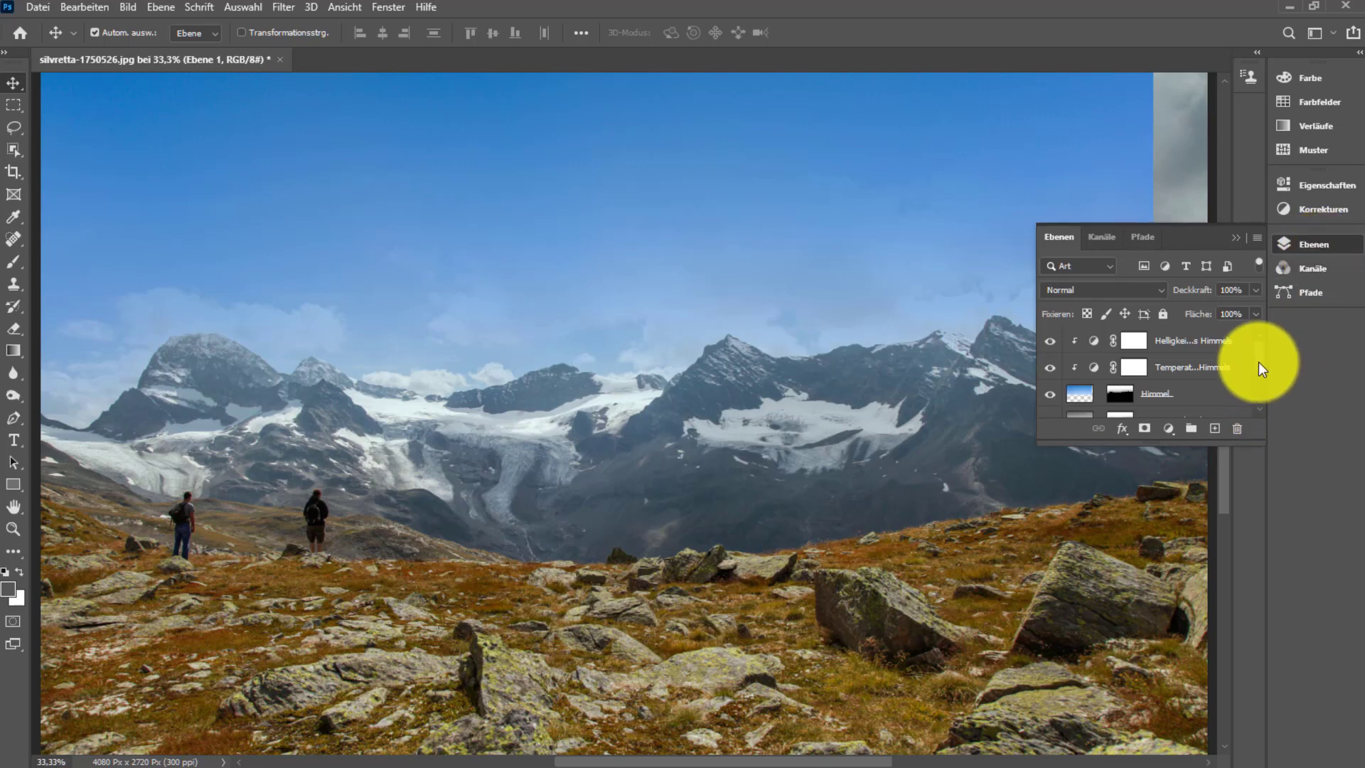
scroll(1257, 351, down, 2)
scroll(1261, 361, down, 2)
scroll(1261, 370, down, 2)
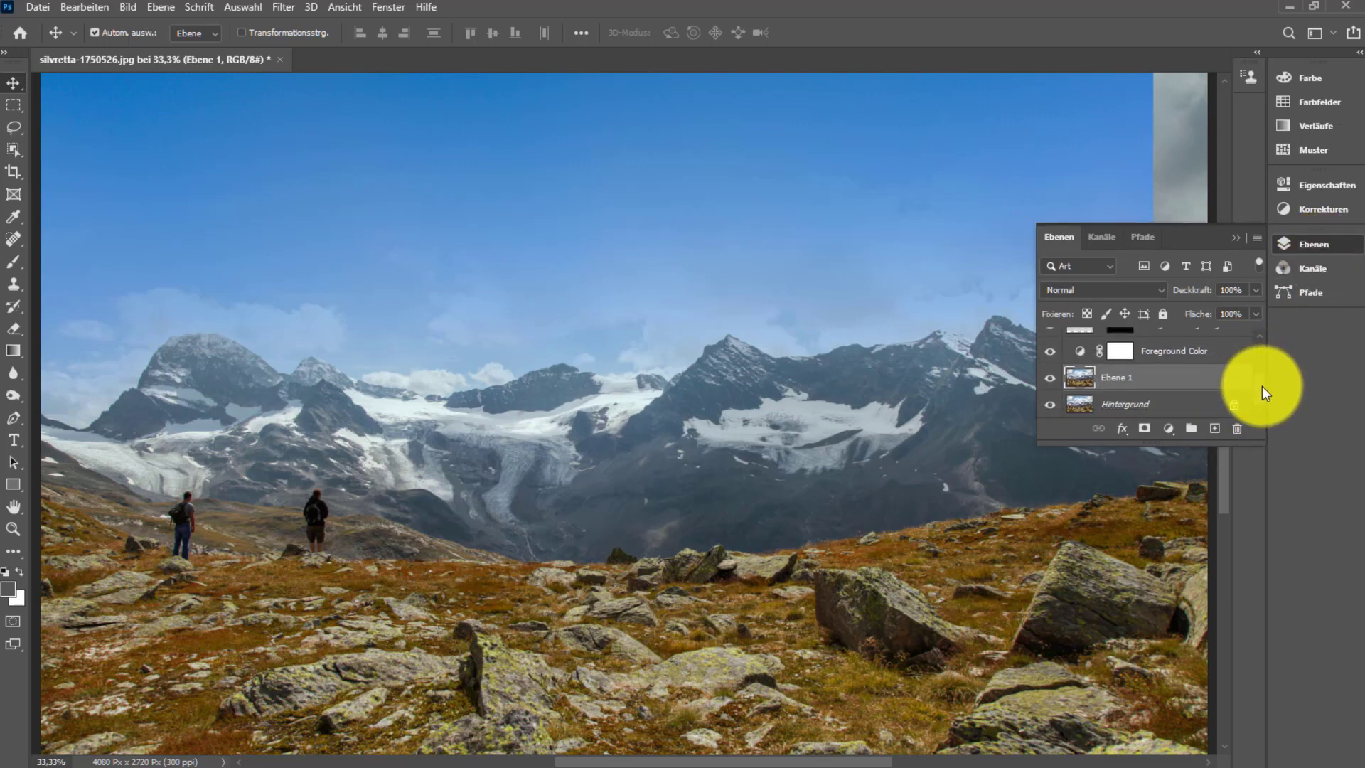
scroll(1264, 384, up, 1)
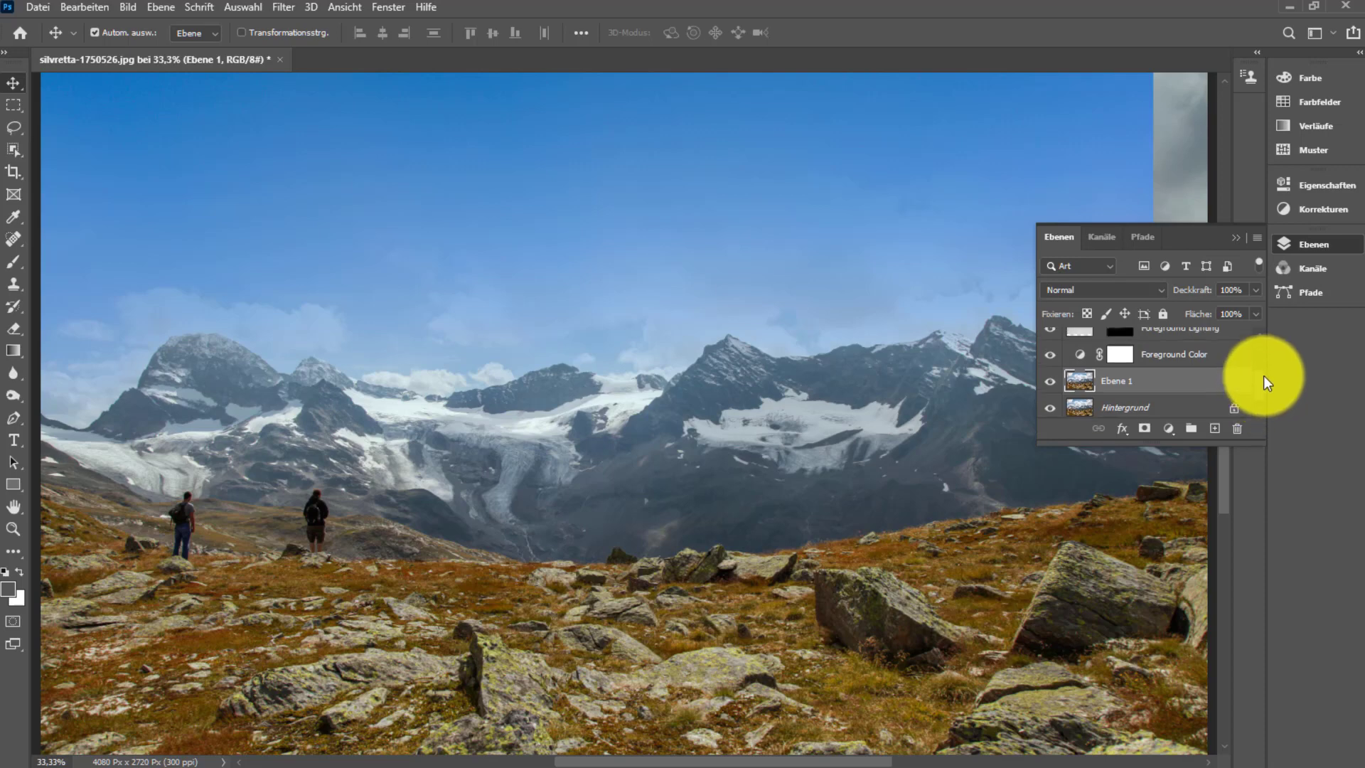
scroll(1264, 373, up, 1)
scroll(1264, 364, up, 1)
scroll(1261, 352, up, 1)
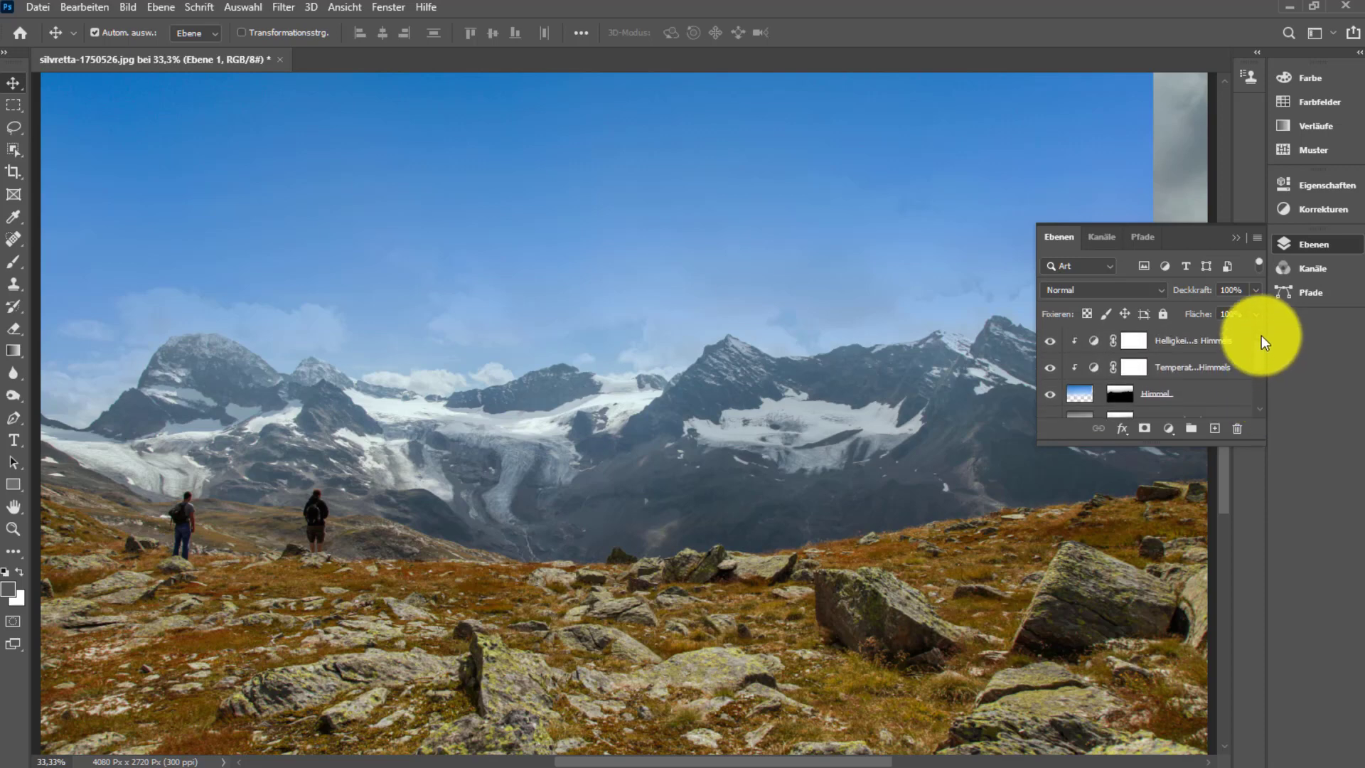
scroll(1264, 356, down, 1)
scroll(1270, 374, down, 1)
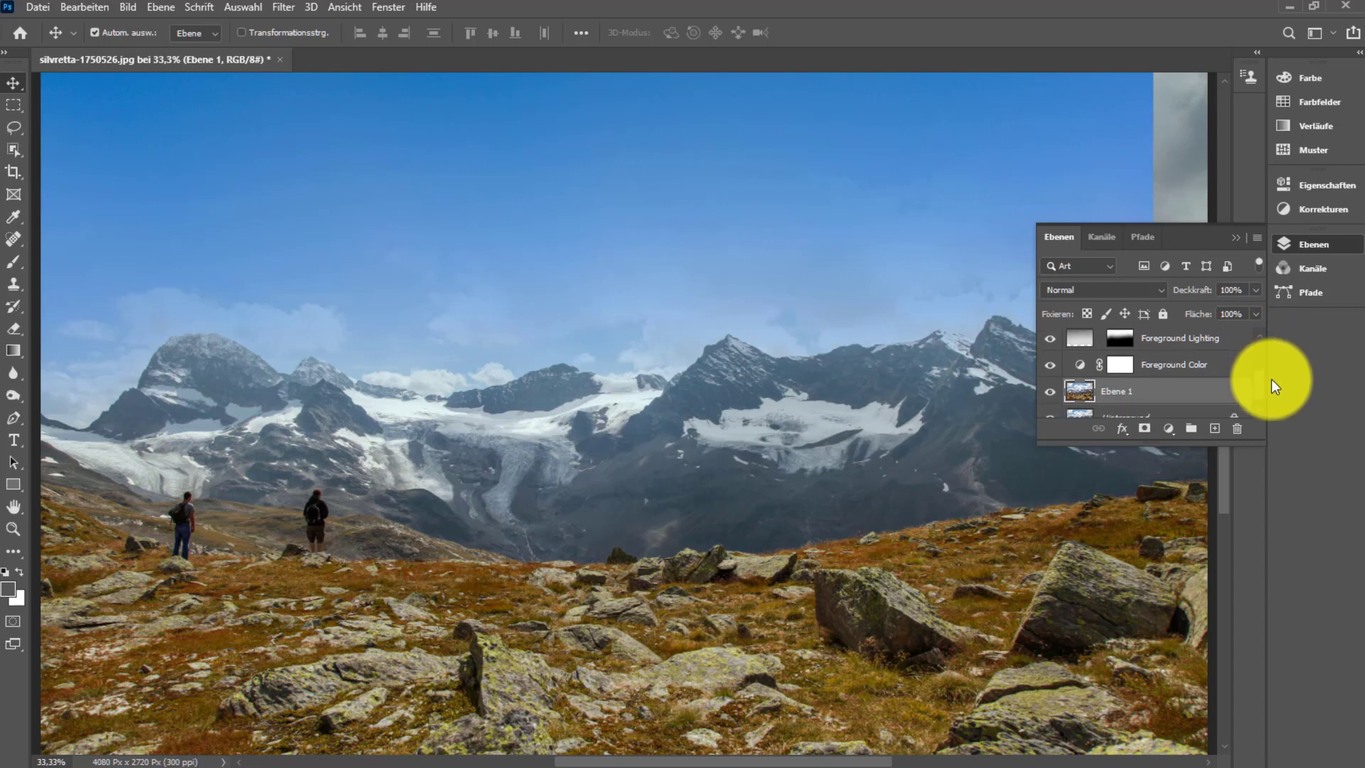
scroll(1271, 378, down, 1)
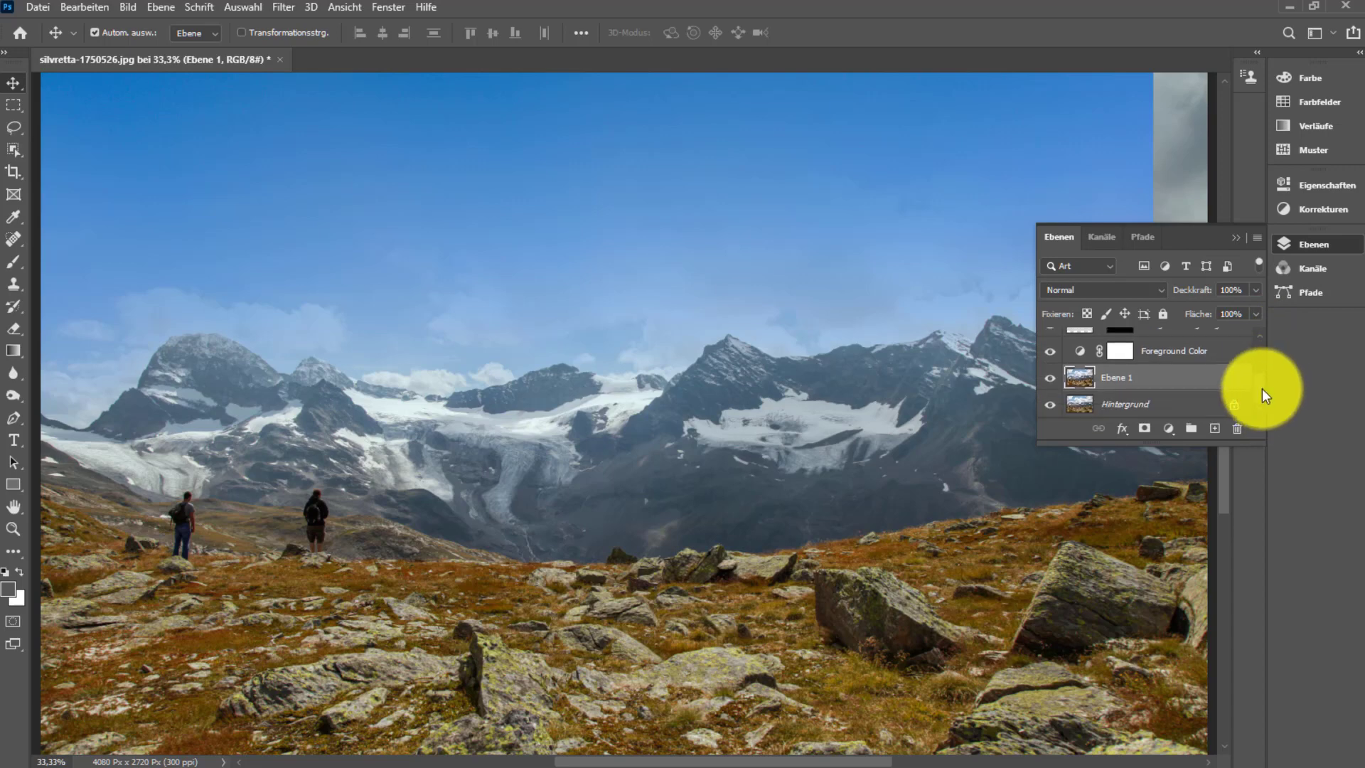
scroll(1261, 380, up, 1)
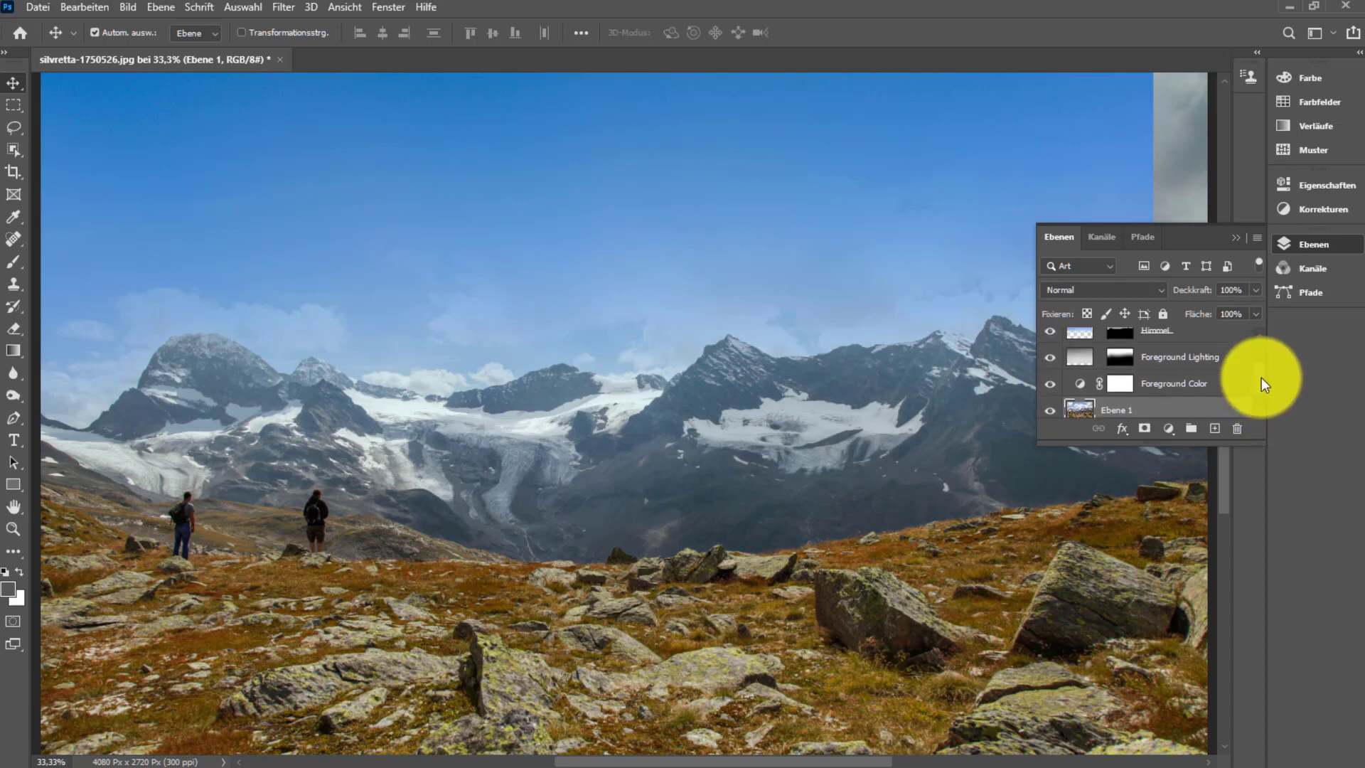
double_click(1082, 391)
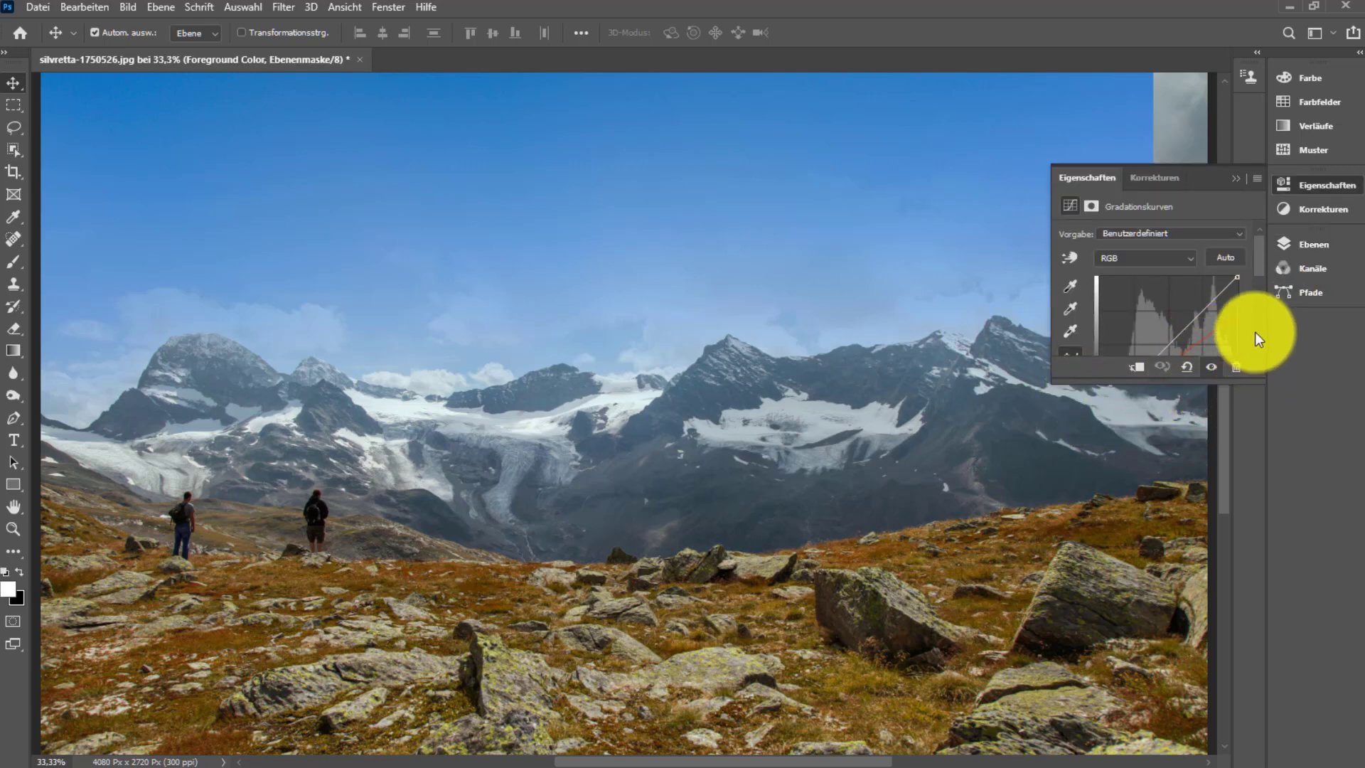
scroll(1260, 278, down, 2)
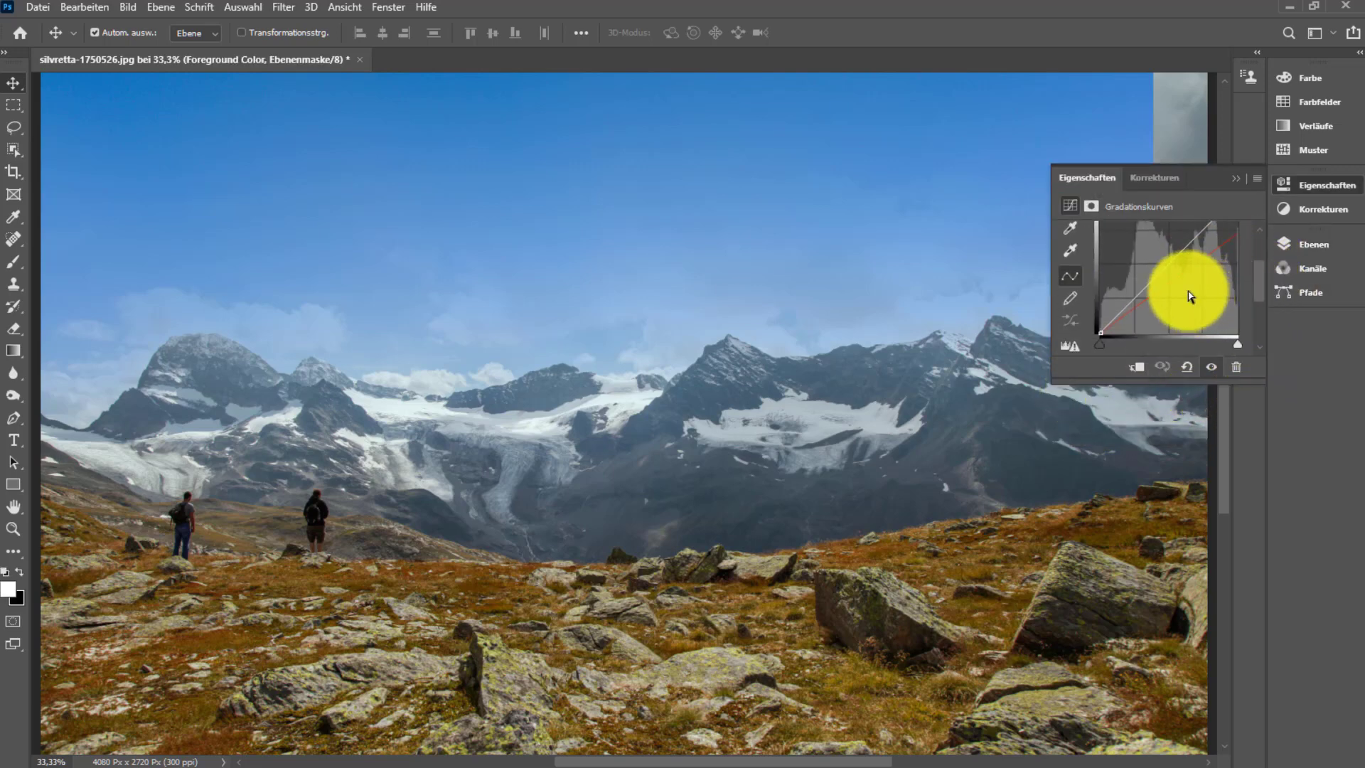
drag(1181, 252, 1184, 280)
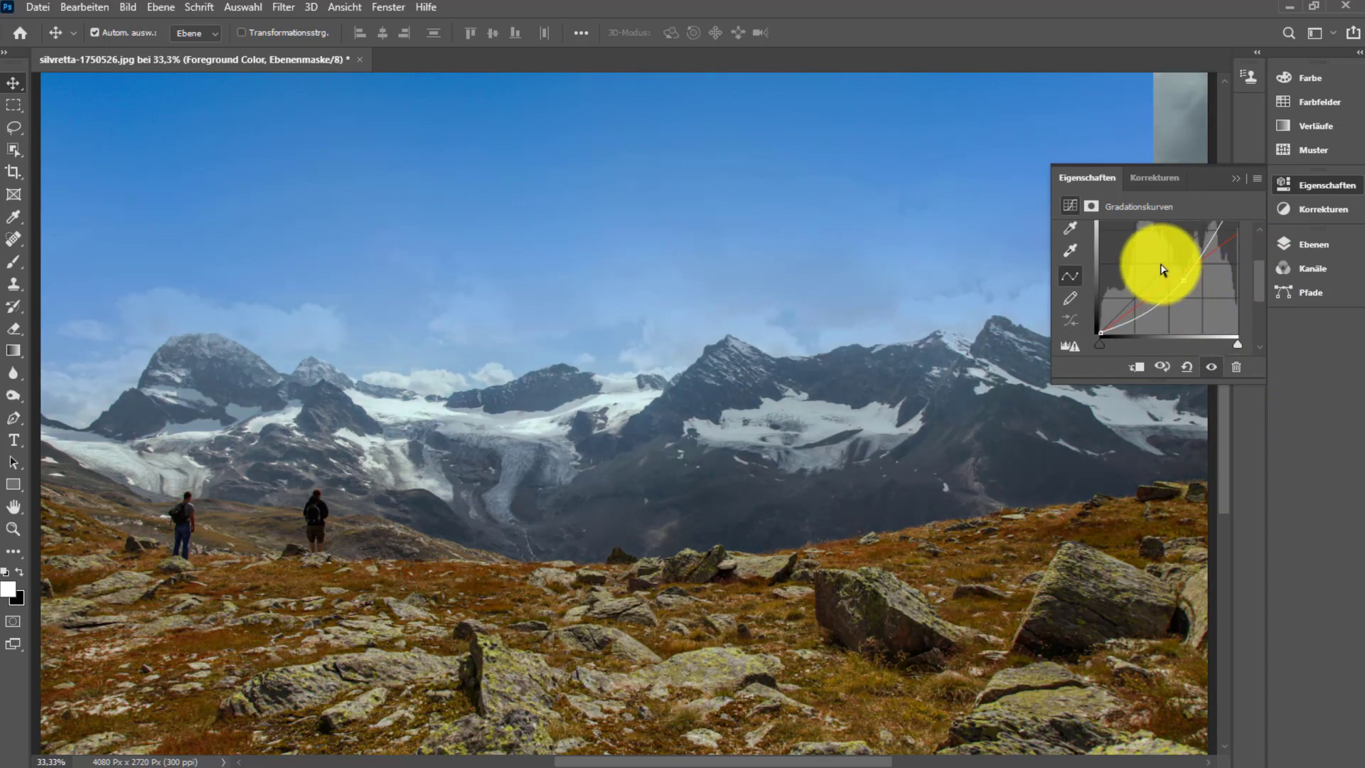
click(1234, 178)
click(1311, 244)
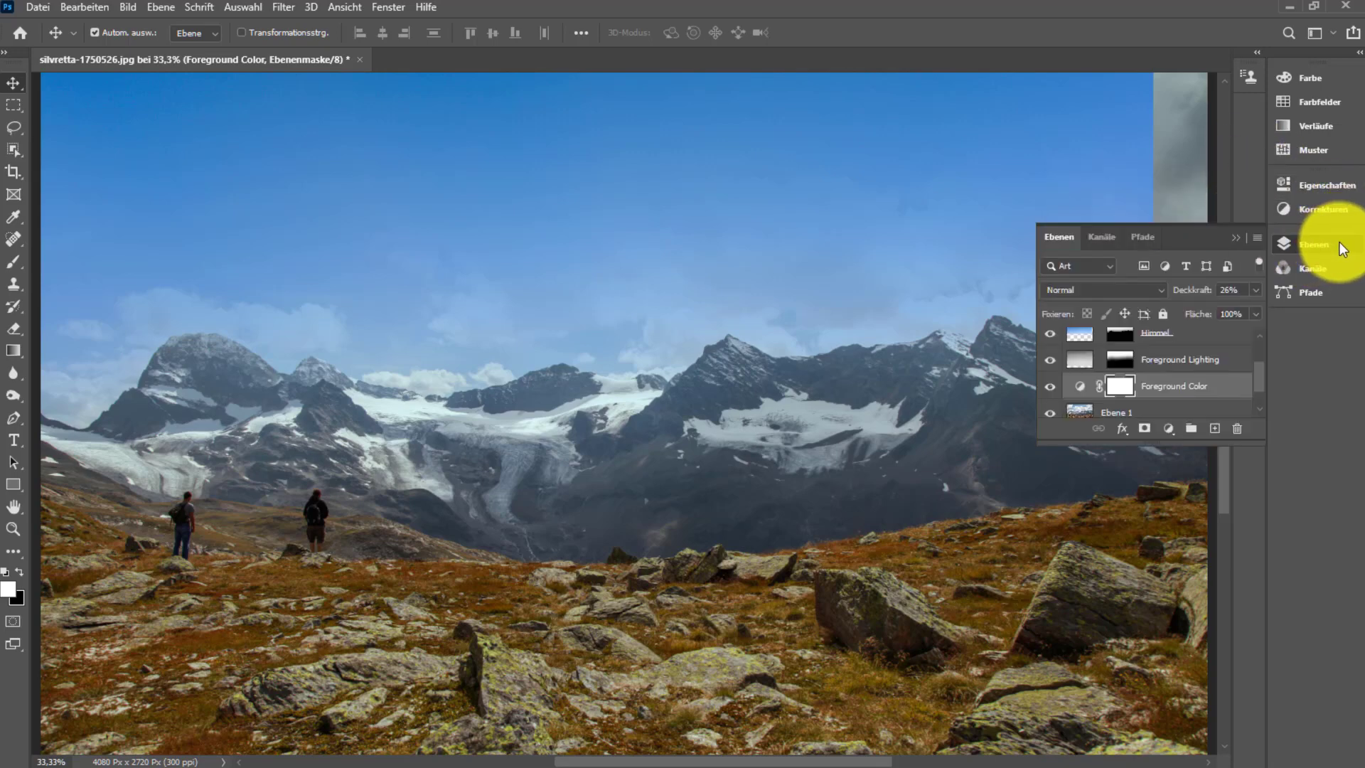
double_click(1183, 359)
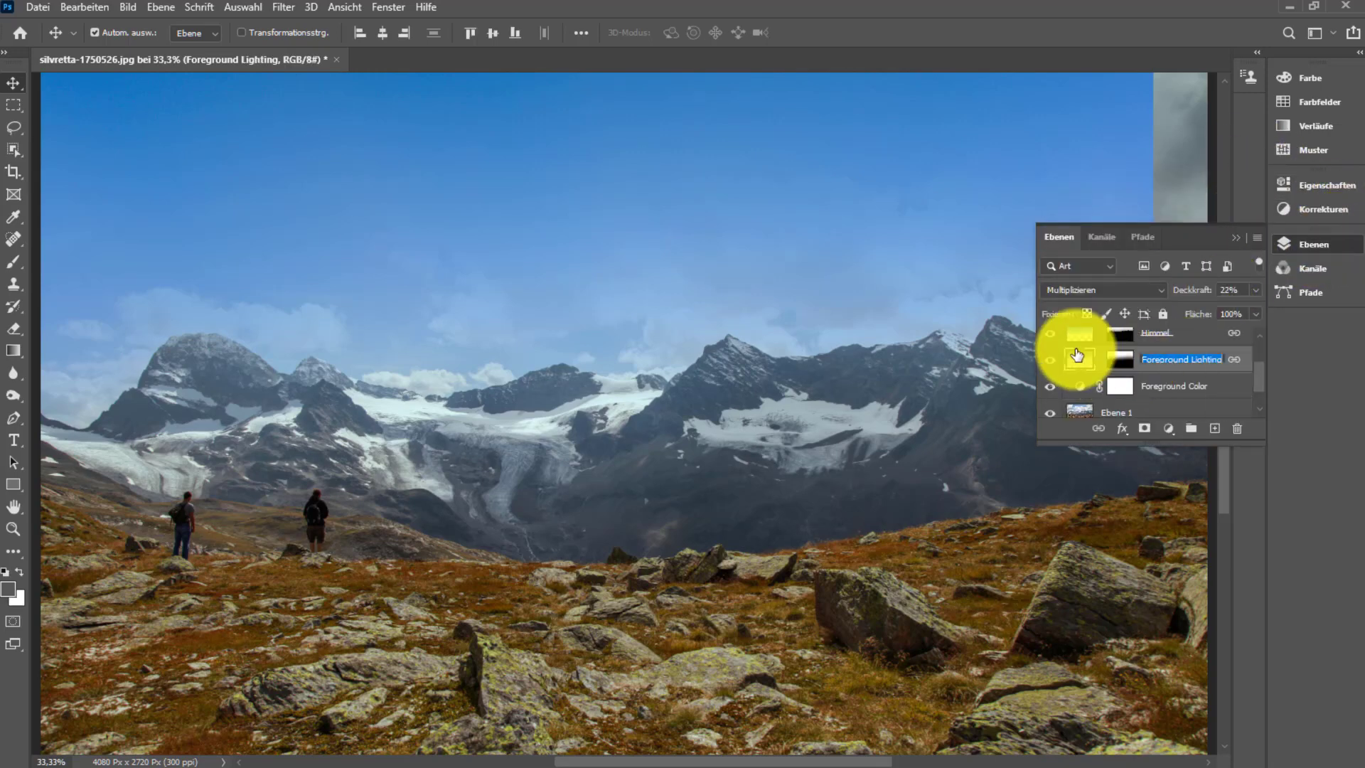
key(Return)
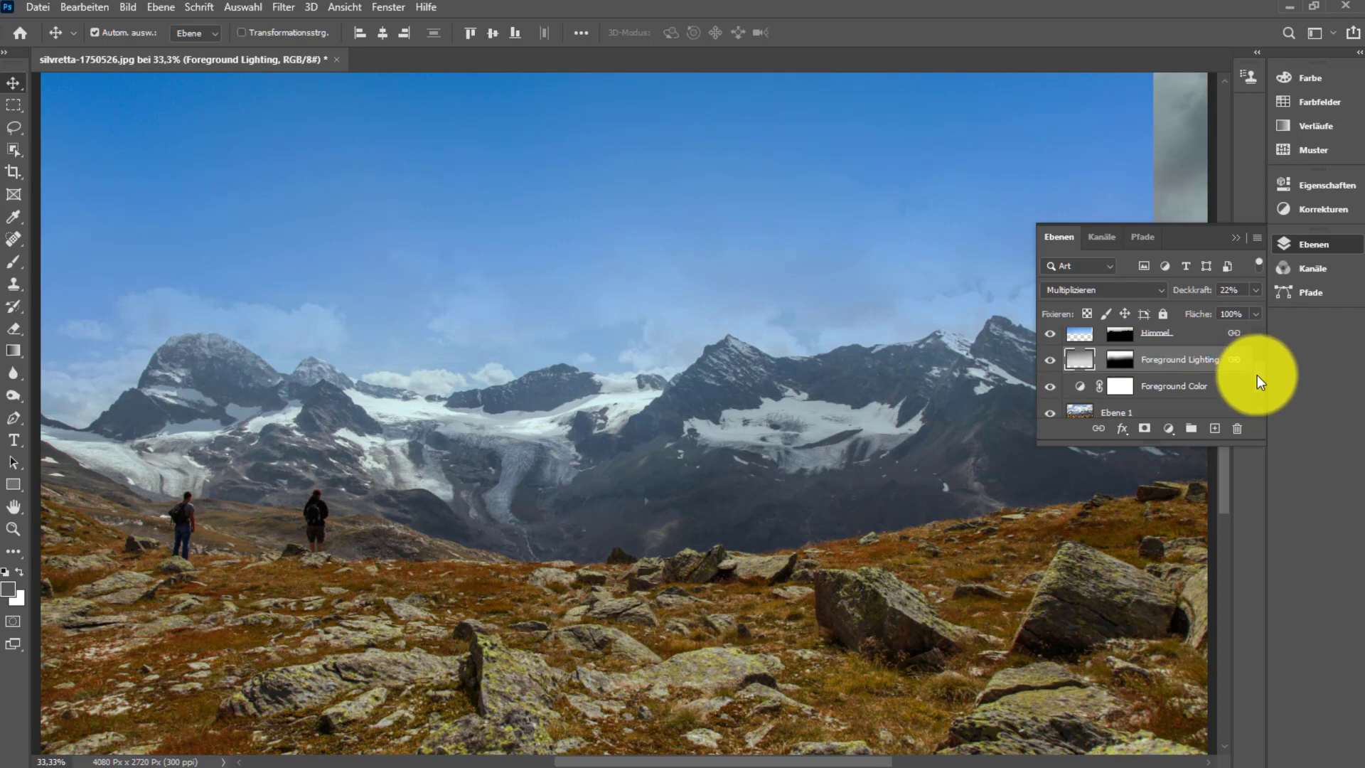
scroll(1257, 383, up, 2)
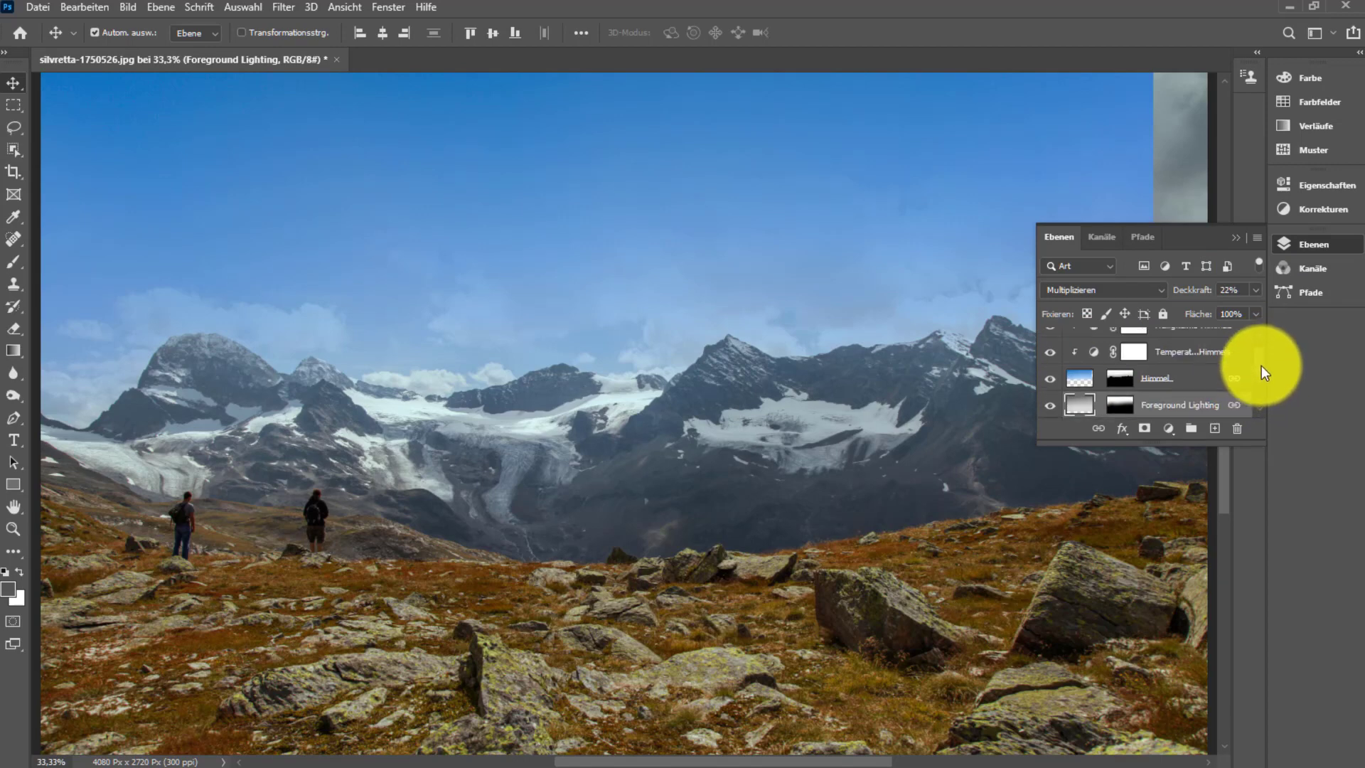
- Shift the cyan–red midtone balance on the Temperatur des Himmels colour balance layer
double_click(1107, 367)
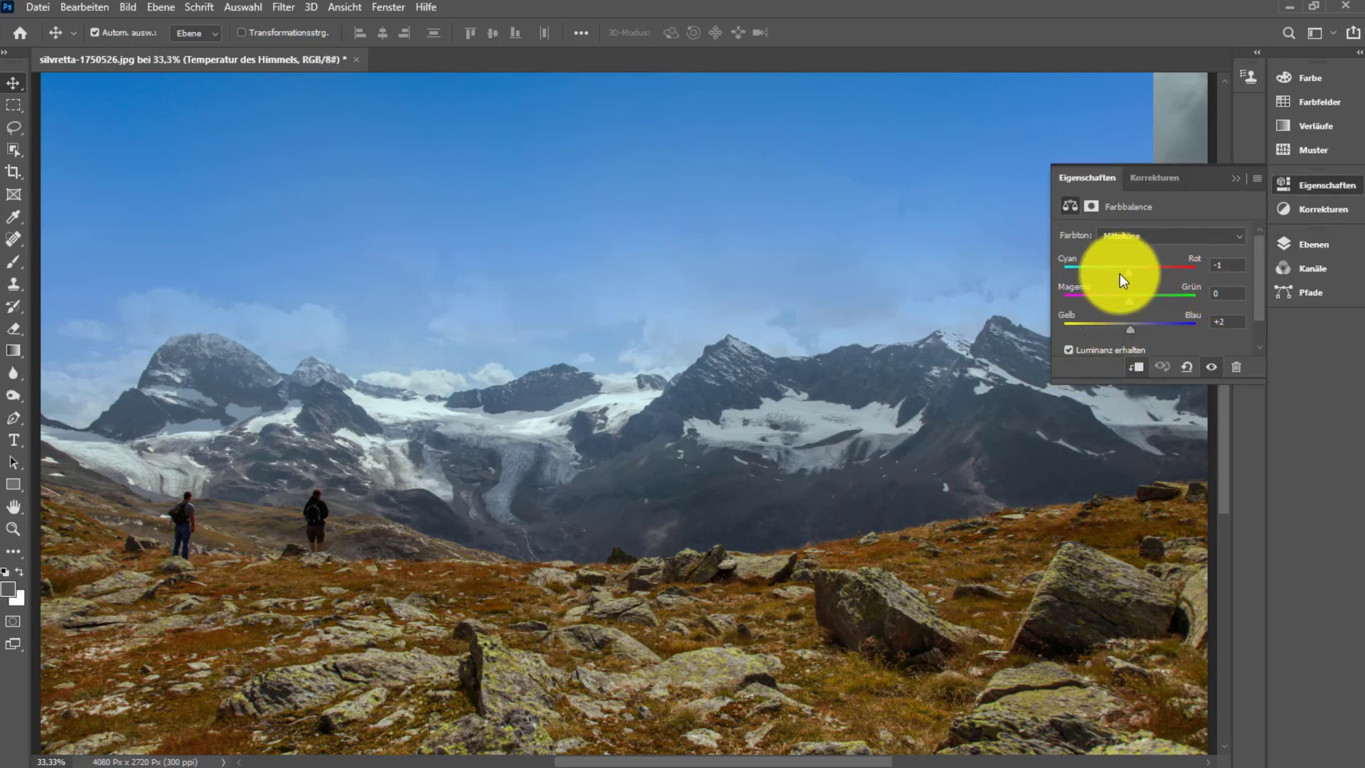
mouse_move(1126, 273)
mouse_down()
mouse_move(1111, 274)
mouse_move(1144, 267)
mouse_move(1122, 295)
mouse_move(1153, 338)
mouse_move(1141, 332)
mouse_up()
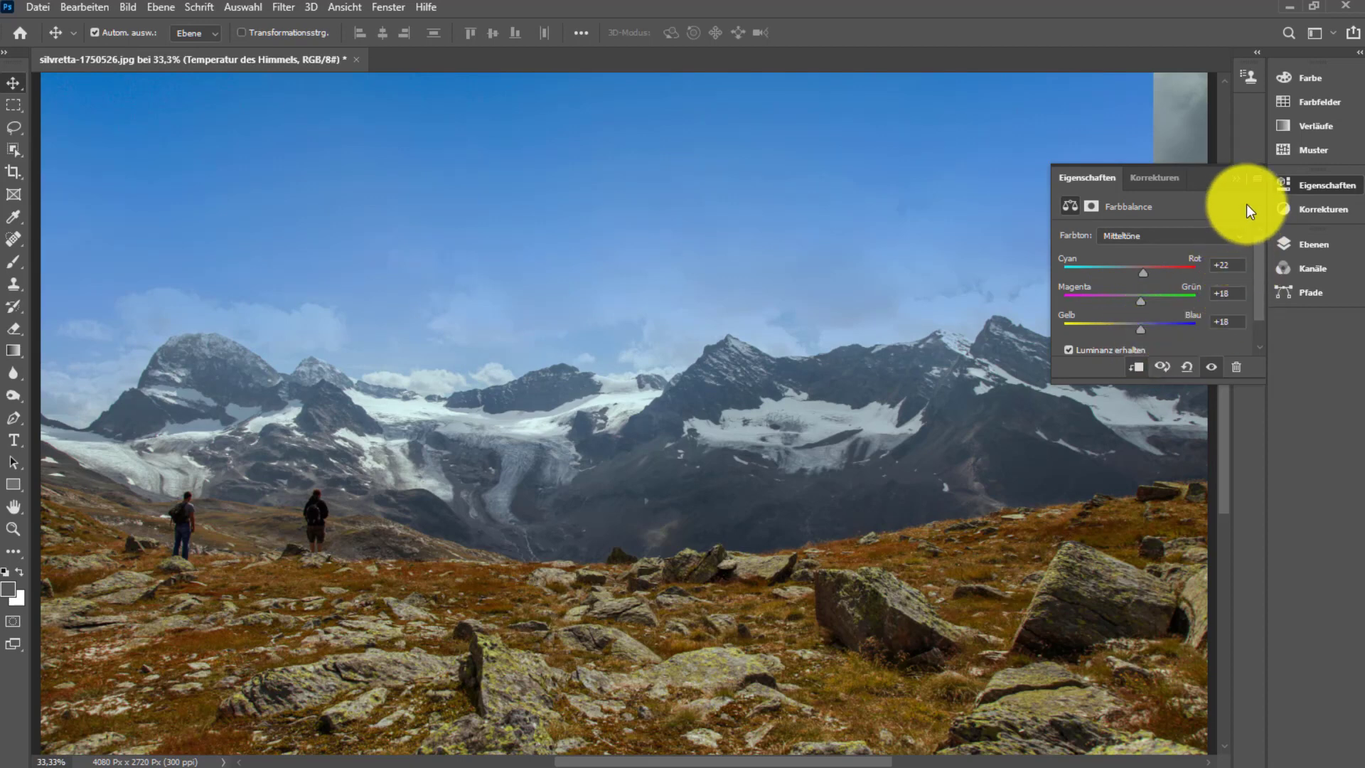
click(1308, 187)
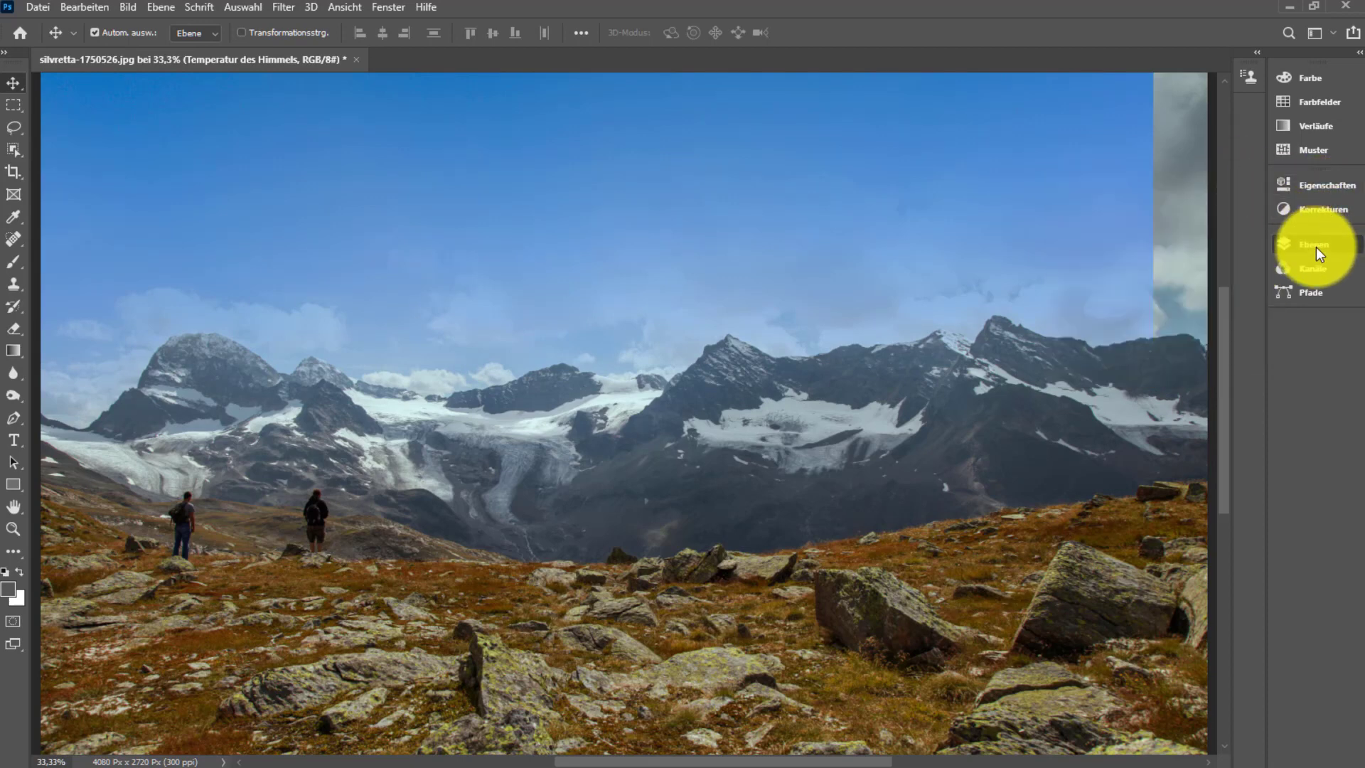
- Set the sky brightness layer to brightness -24 and contrast 11
click(1316, 245)
double_click(1136, 341)
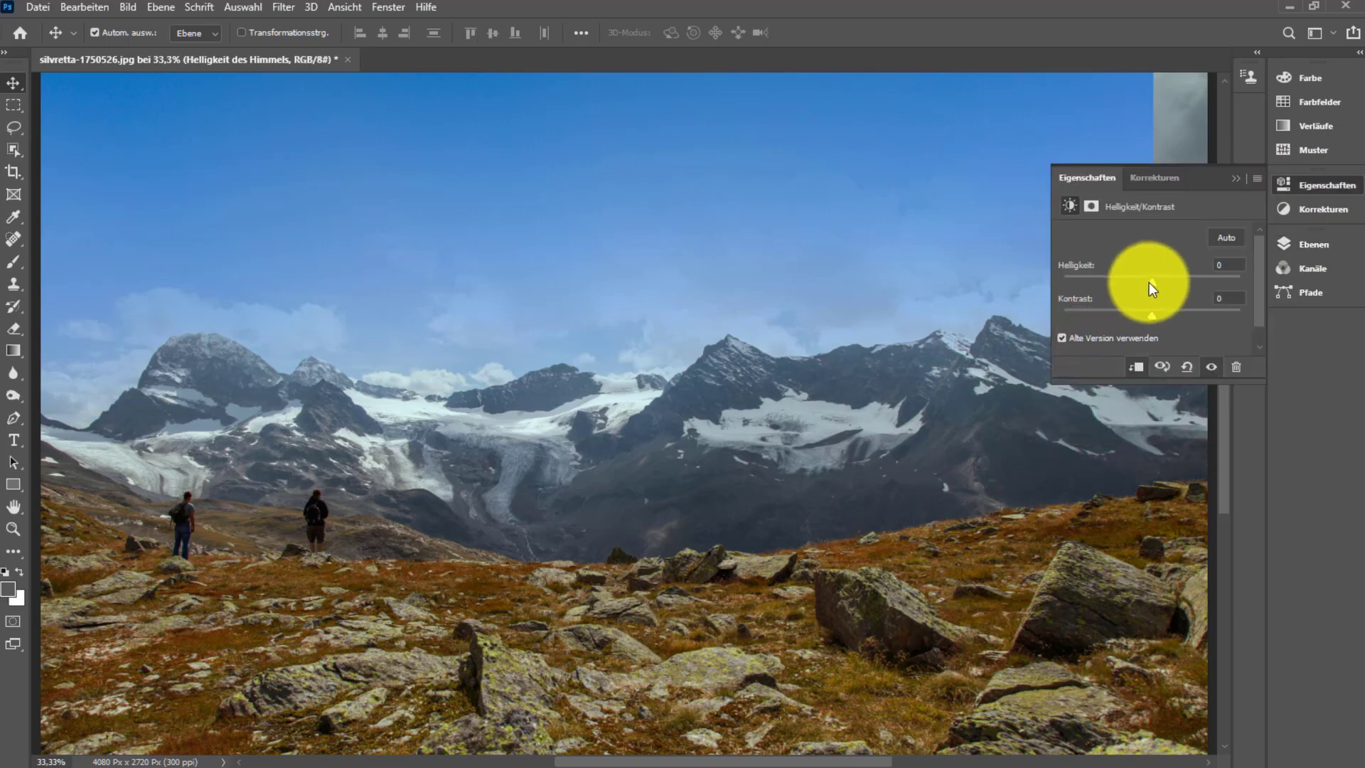
mouse_move(1149, 283)
mouse_down()
mouse_move(1130, 280)
mouse_move(1163, 317)
mouse_up()
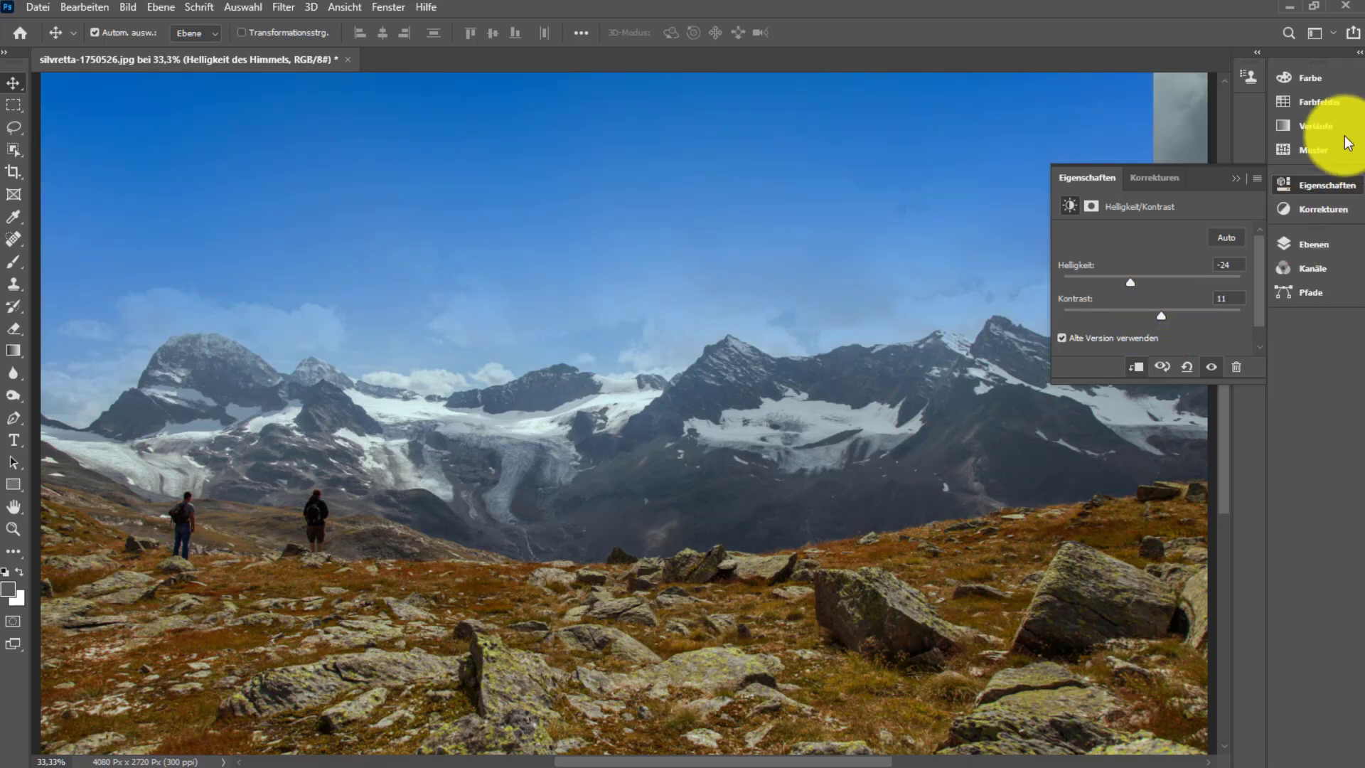
click(1239, 177)
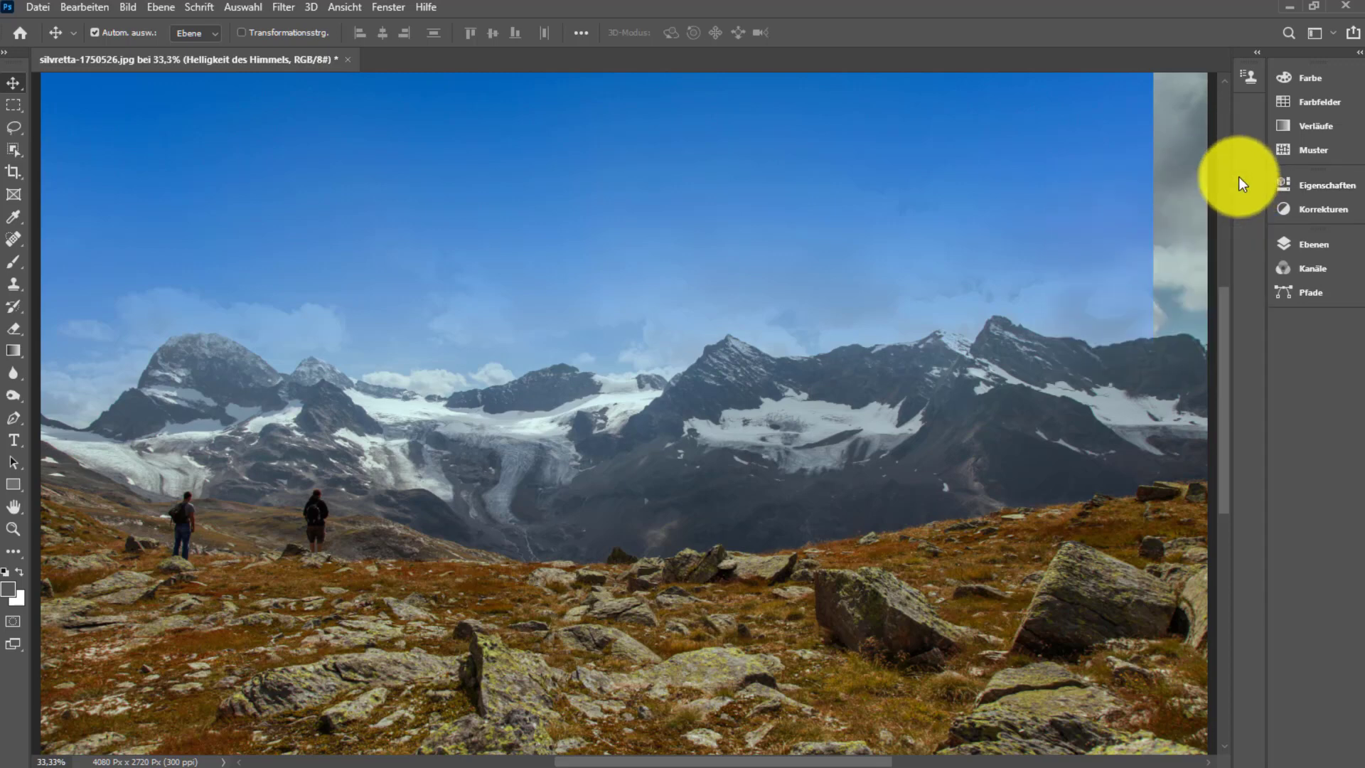
key(x)
key(x)
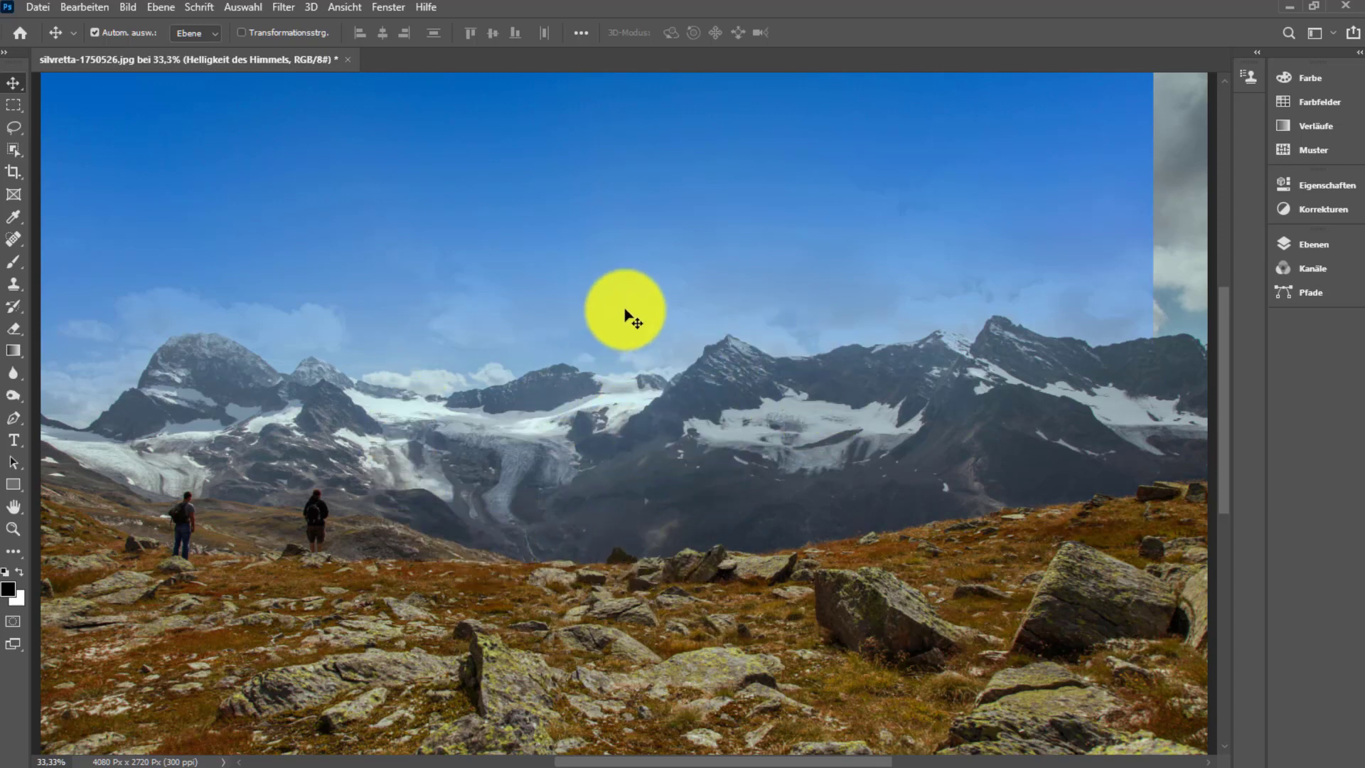
click(1336, 244)
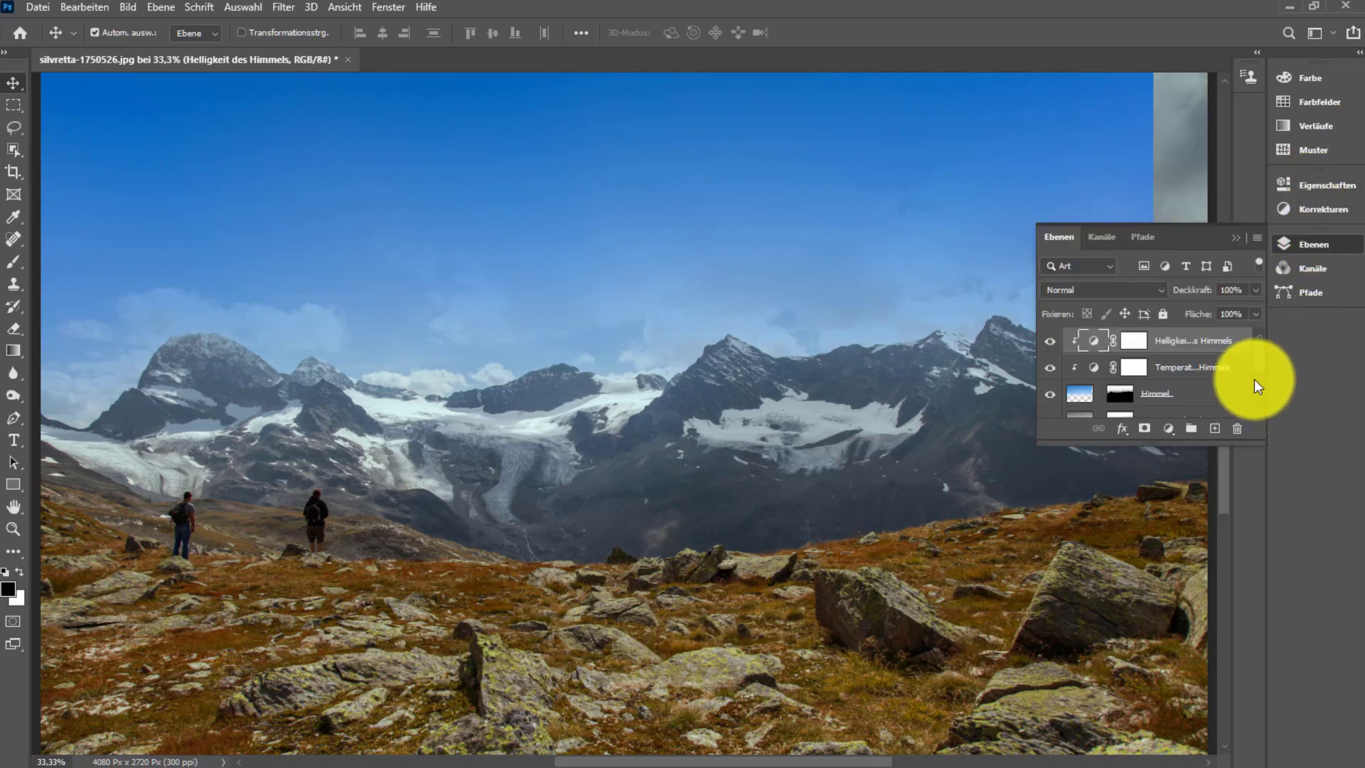
double_click(1209, 368)
click(1201, 396)
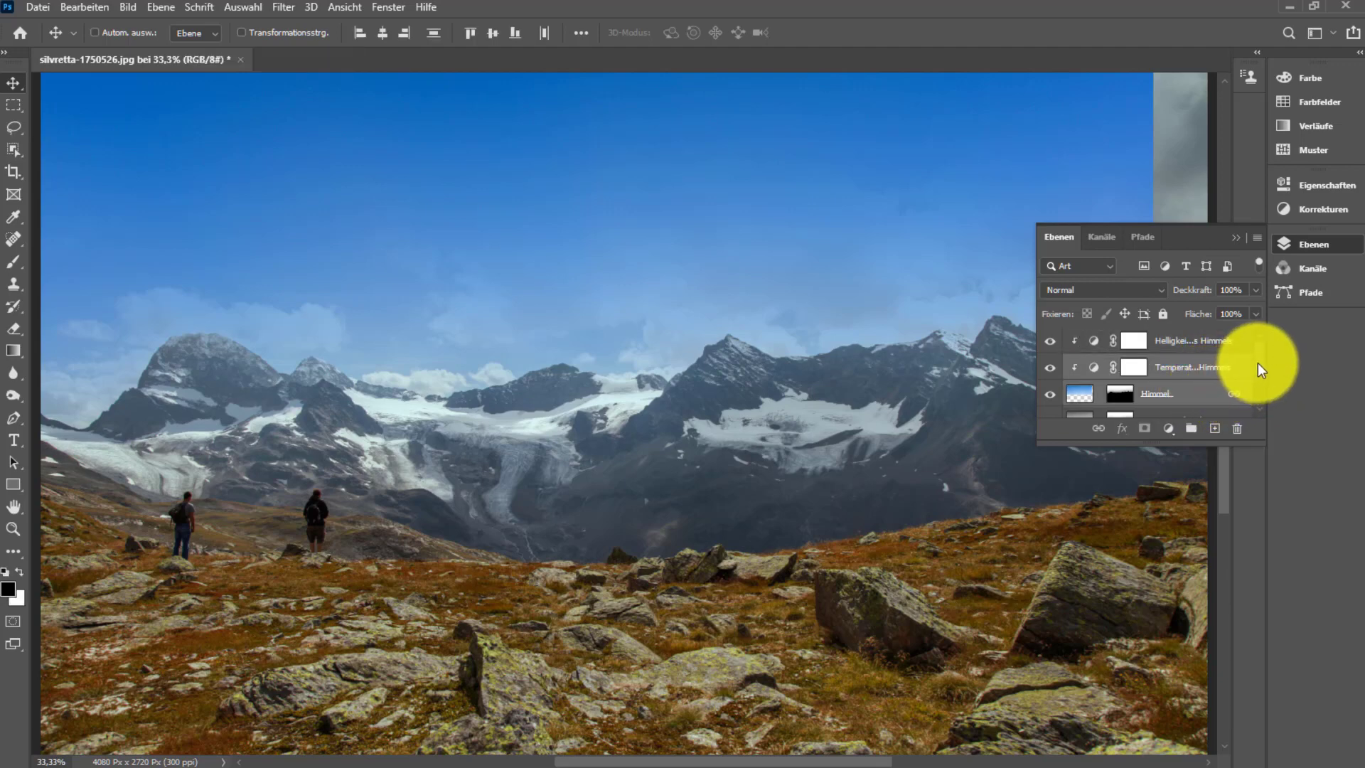
scroll(1263, 367, down, 1)
scroll(1264, 373, down, 1)
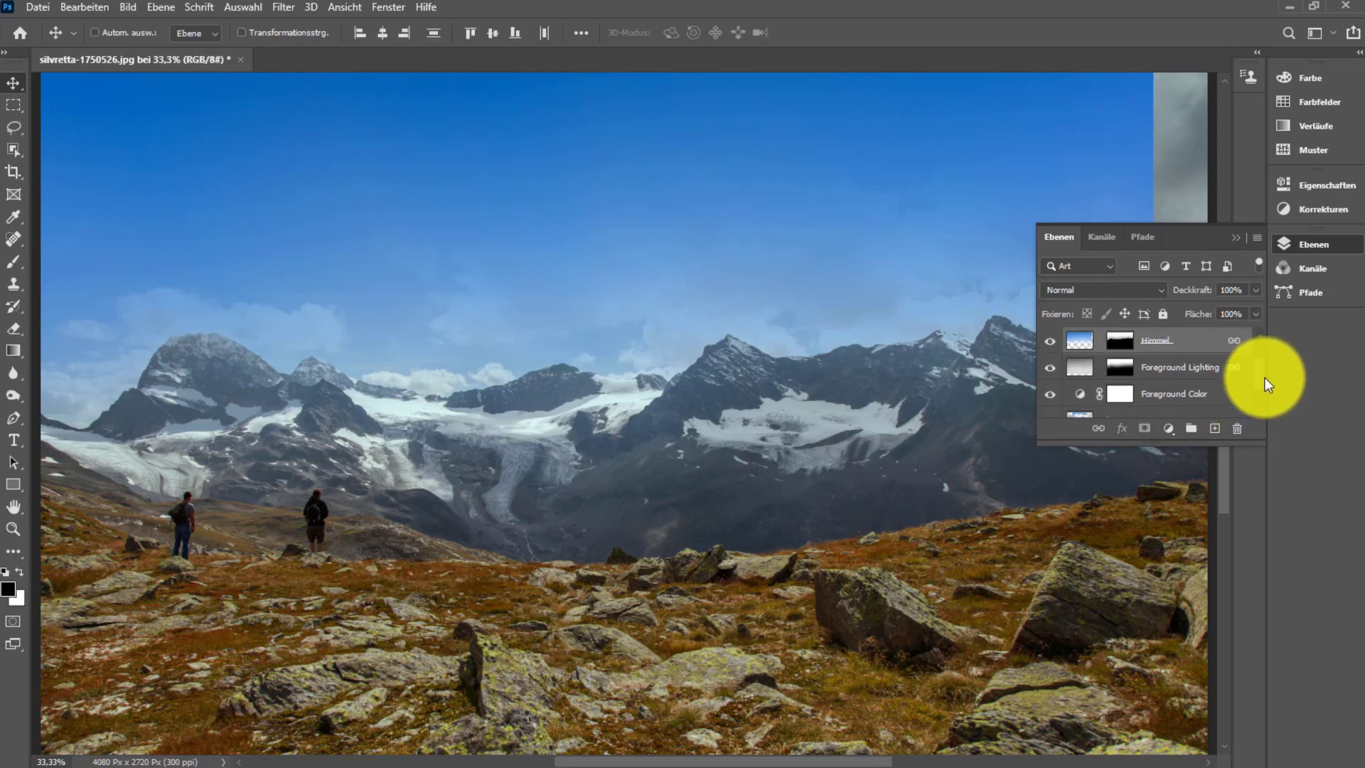
double_click(1210, 394)
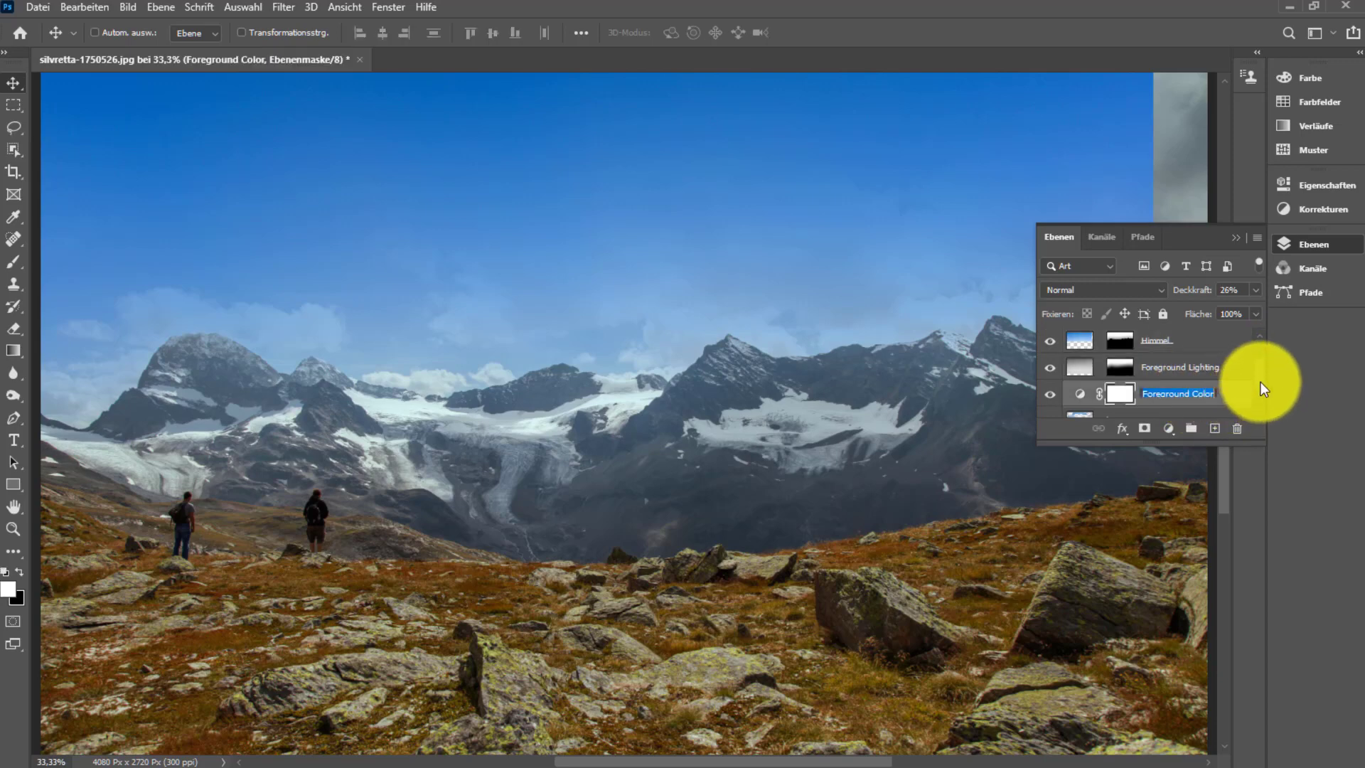
key(Return)
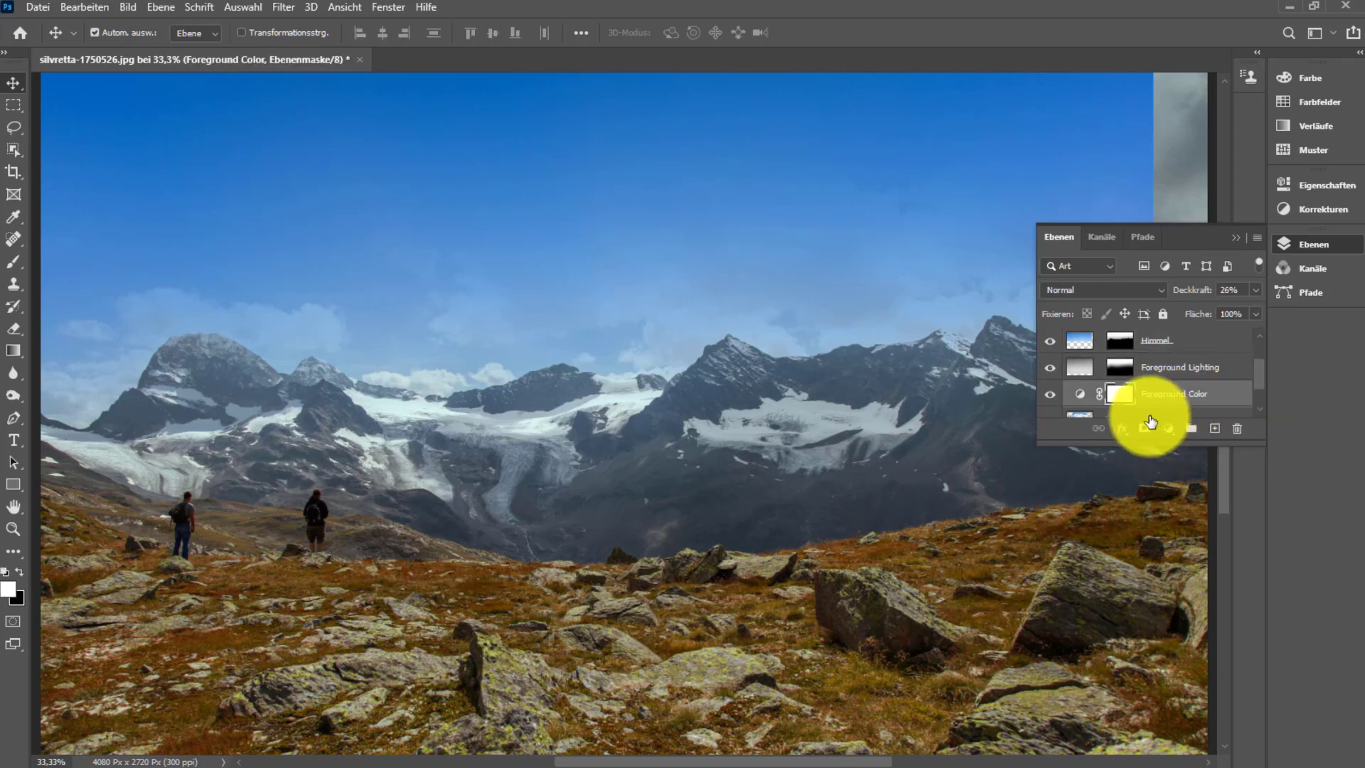
scroll(1248, 391, down, 2)
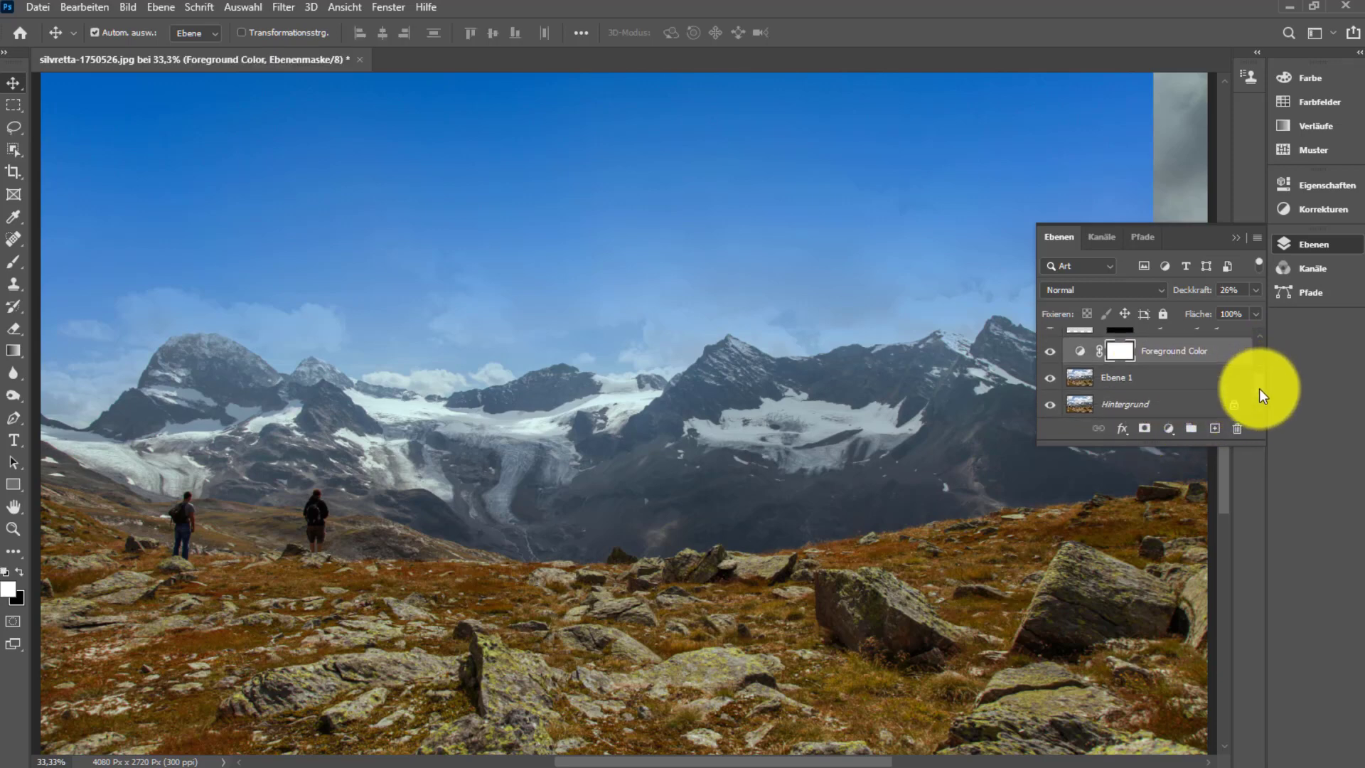
click(1177, 383)
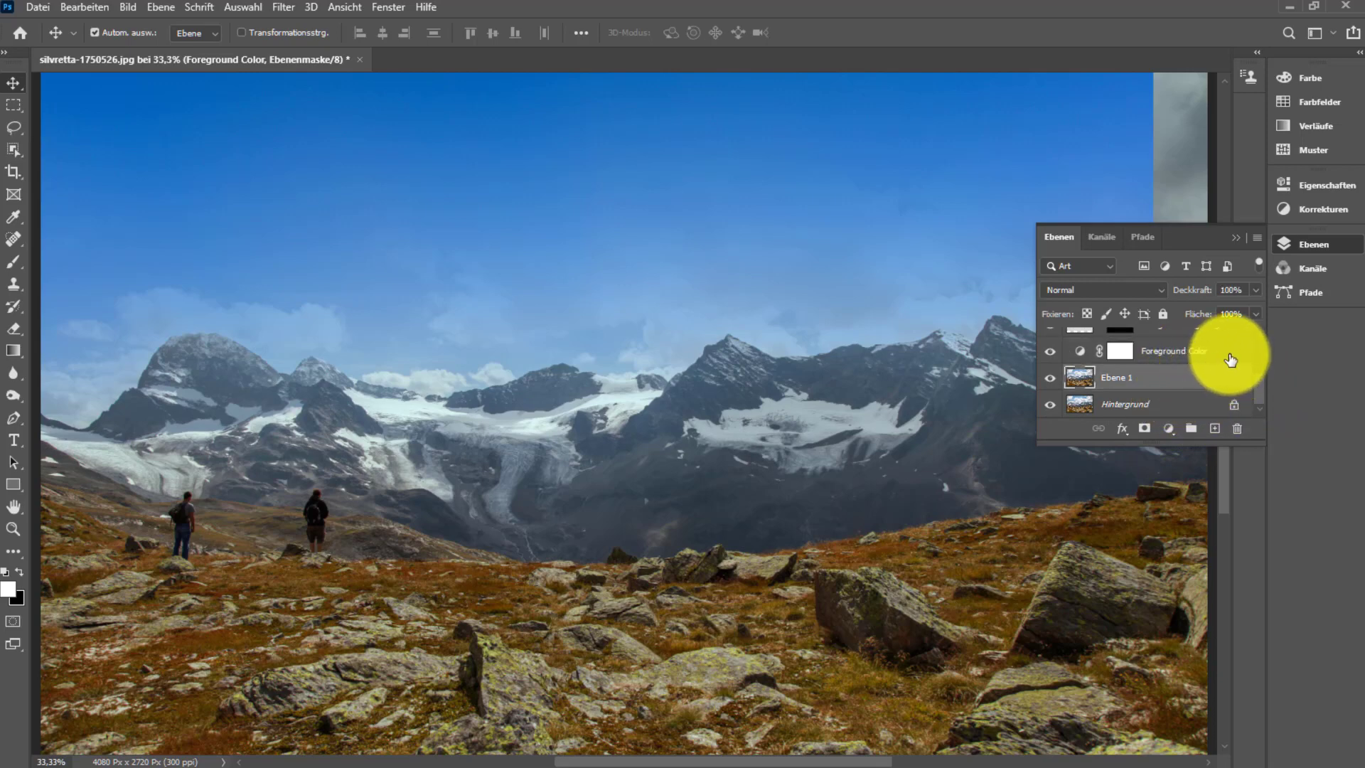
key(h)
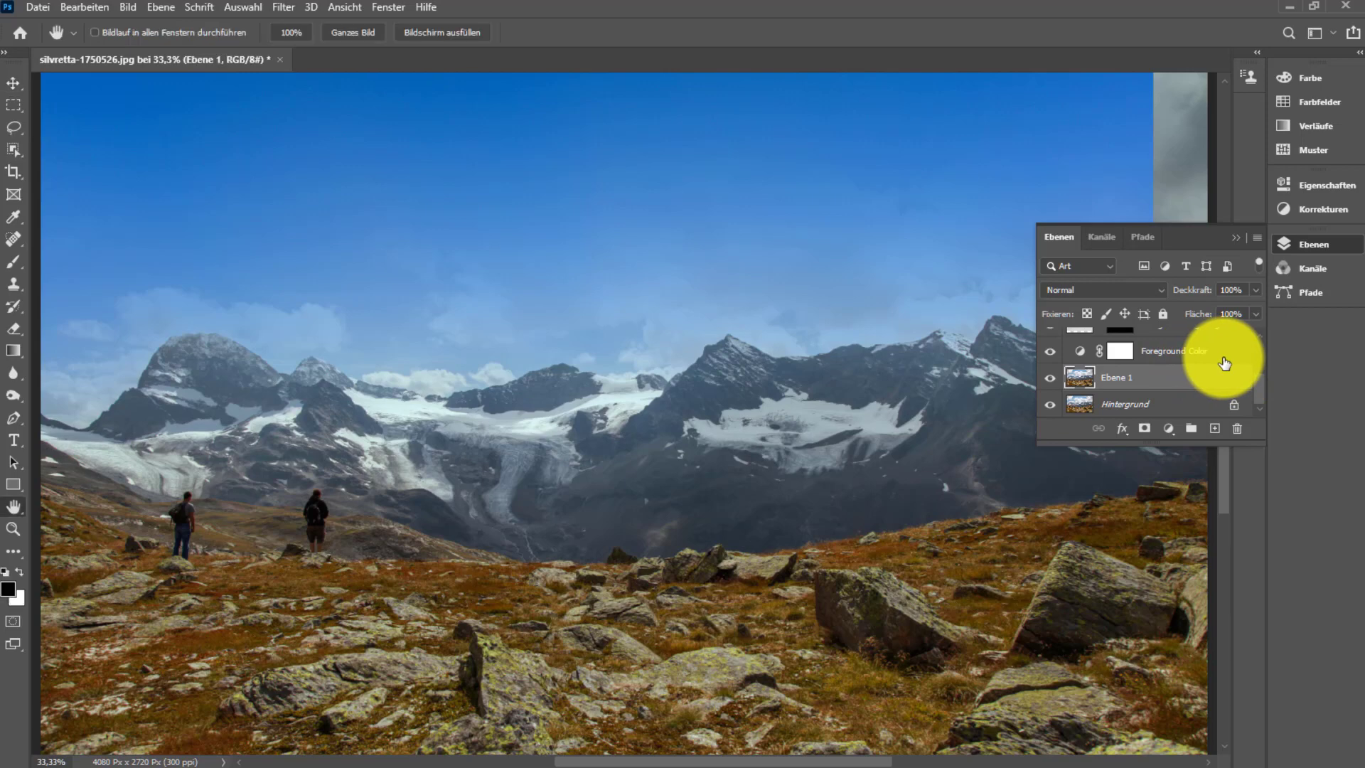
double_click(1224, 363)
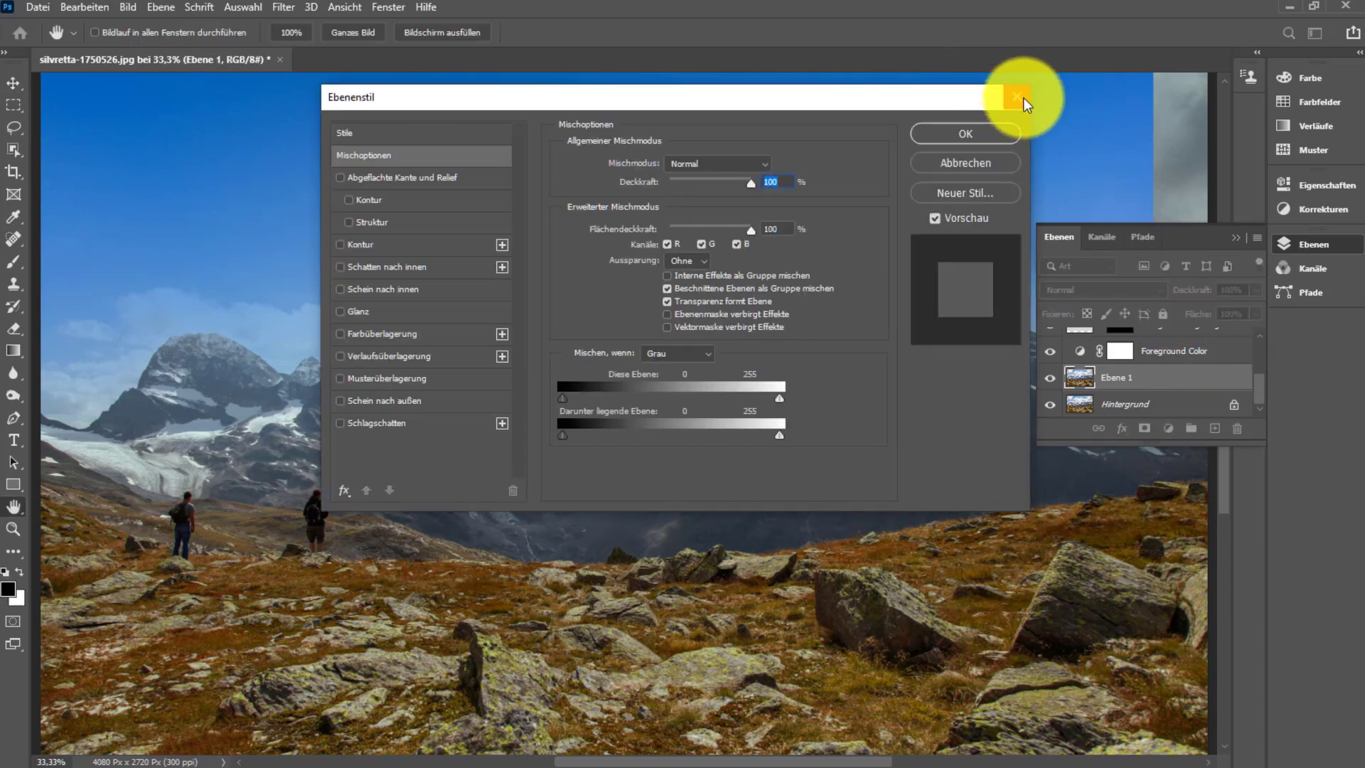
key(Return)
key(v)
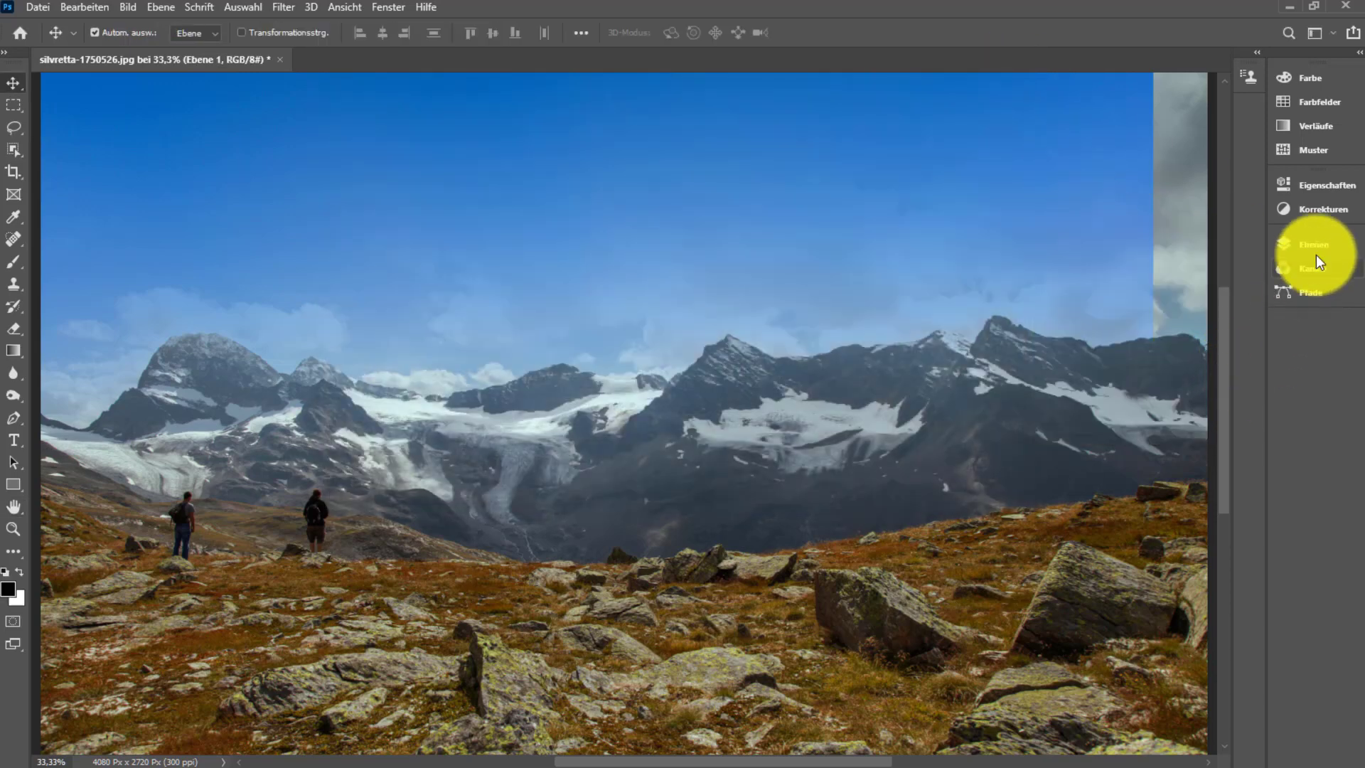
- Close silvretta-1750526.jpg, discarding changes, and open vorher.jpg from recent files
click(1317, 248)
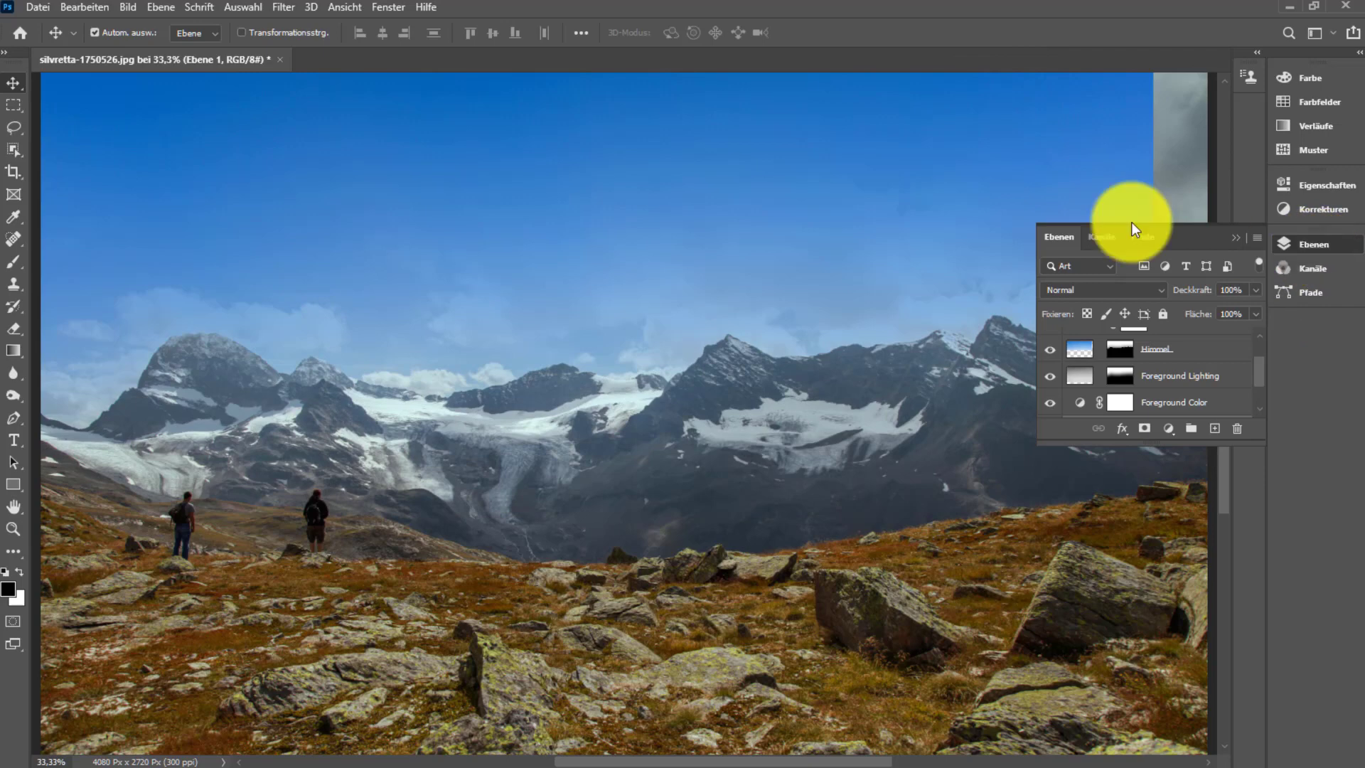
click(278, 60)
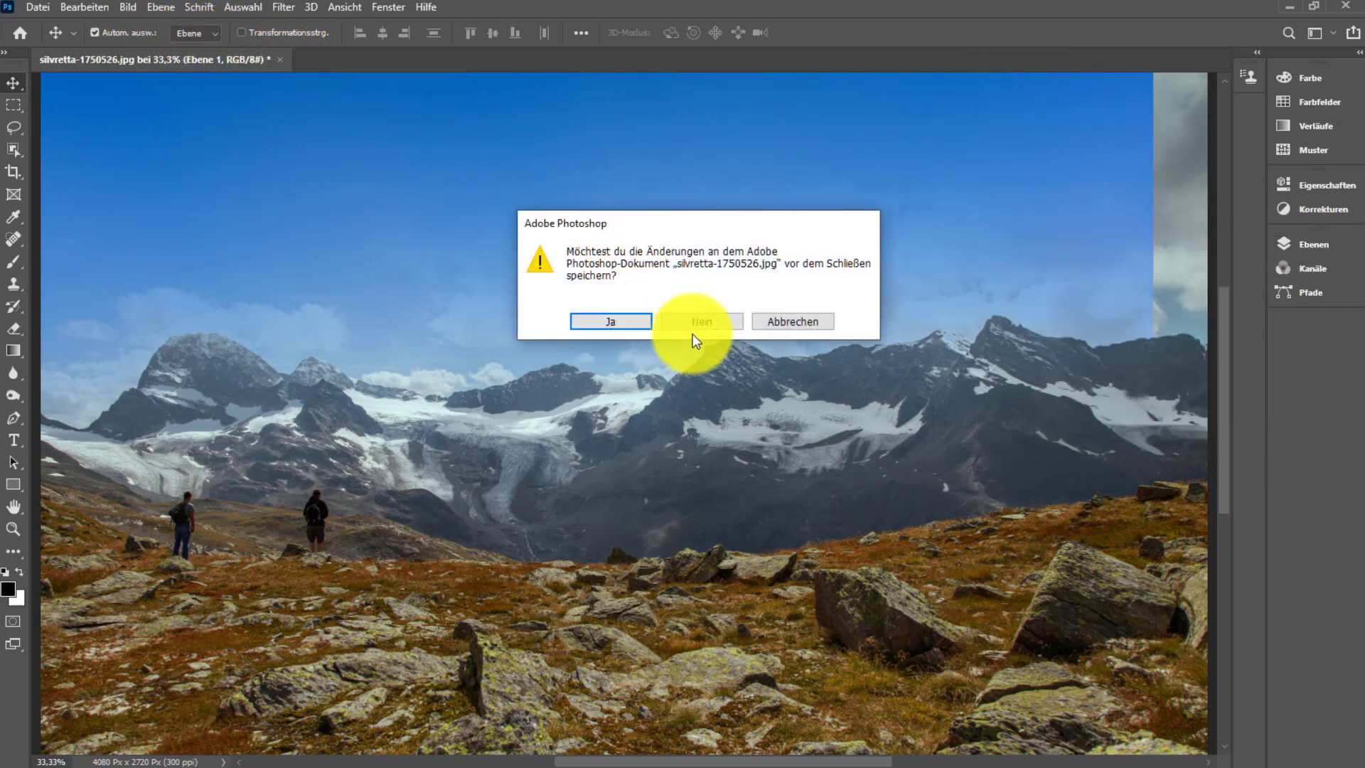
click(700, 322)
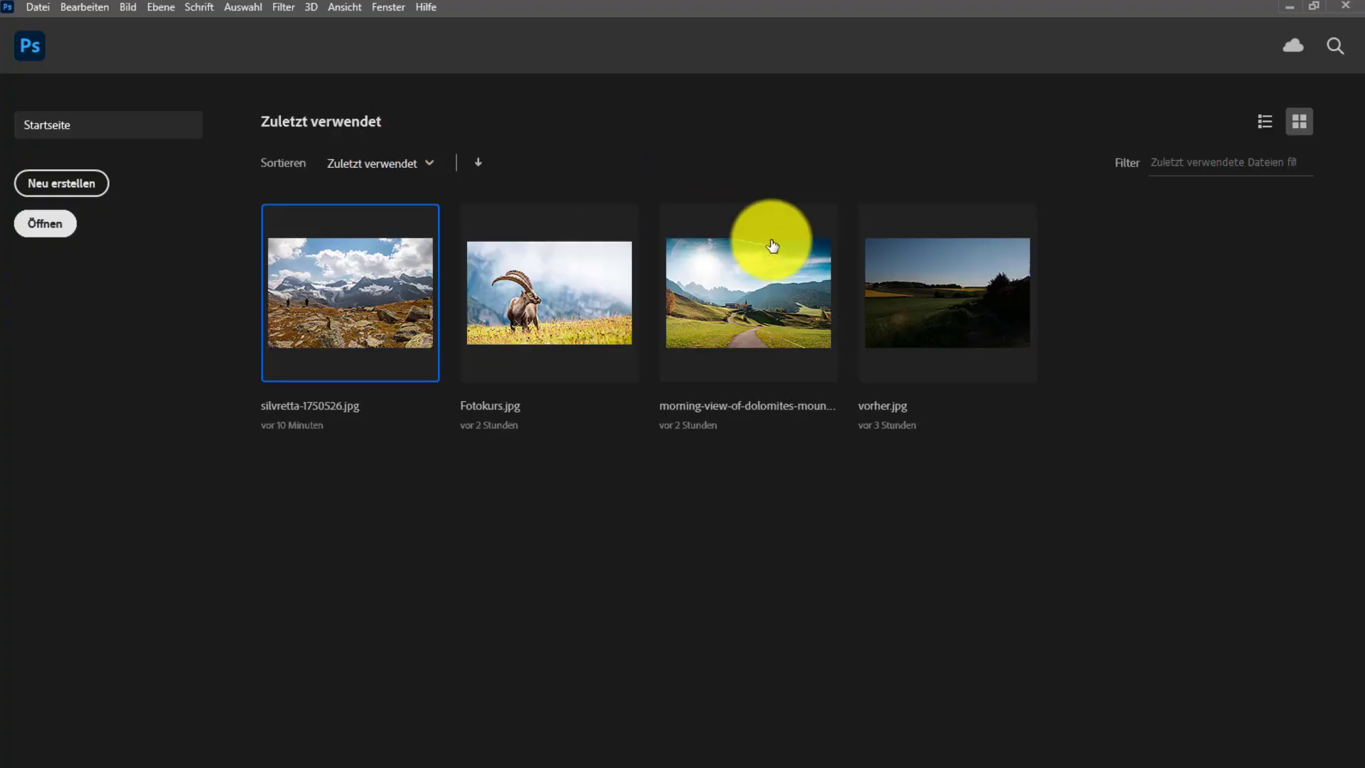
click(956, 295)
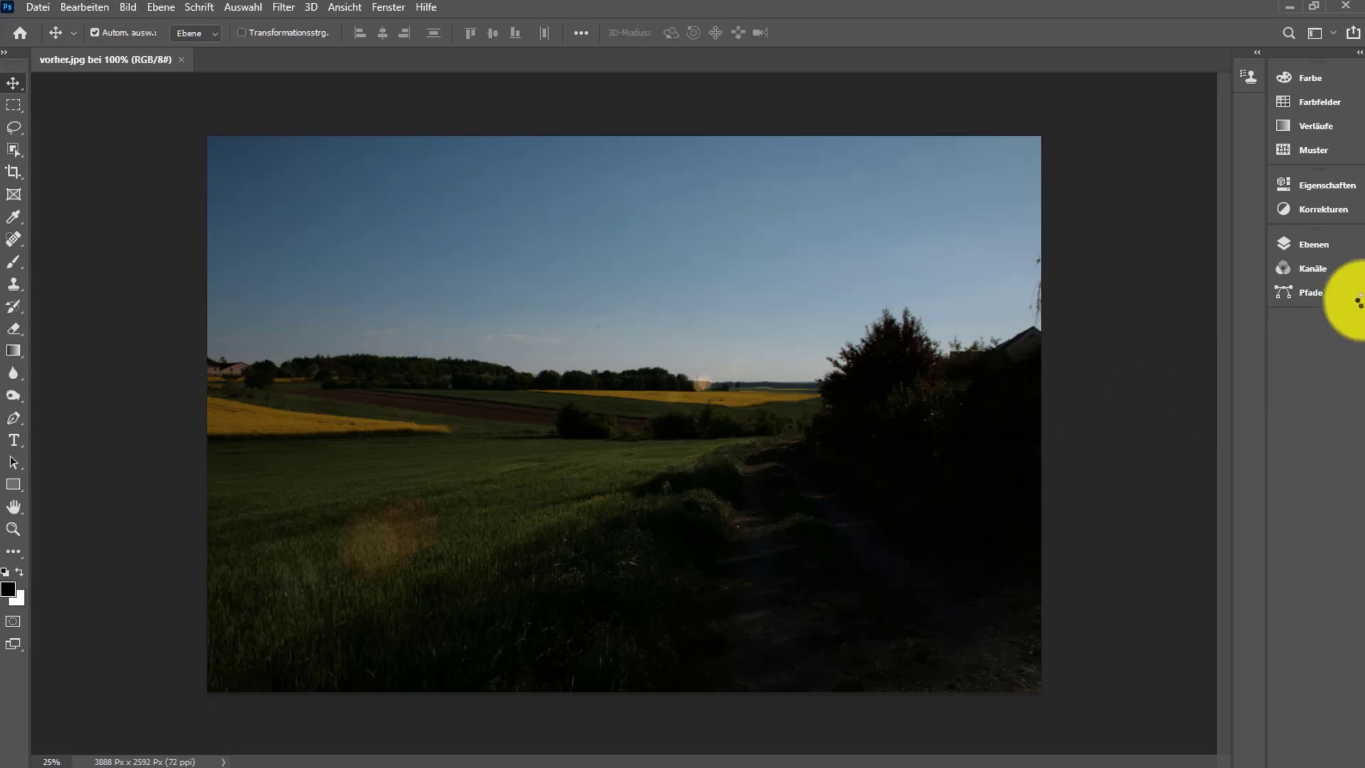
- Duplicate the vorher.jpg background onto a new Ebene 1 layer with Ctrl+J
click(1314, 246)
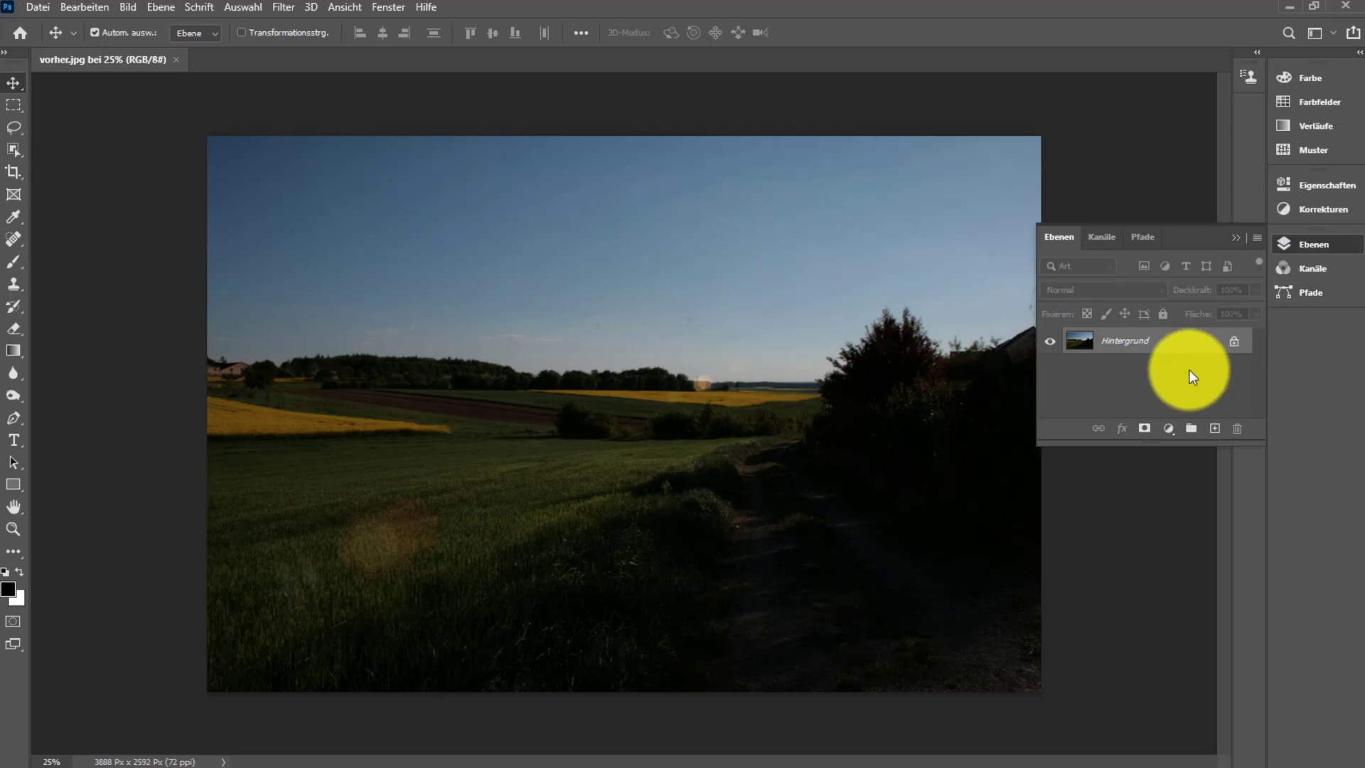
key(ctrl+j)
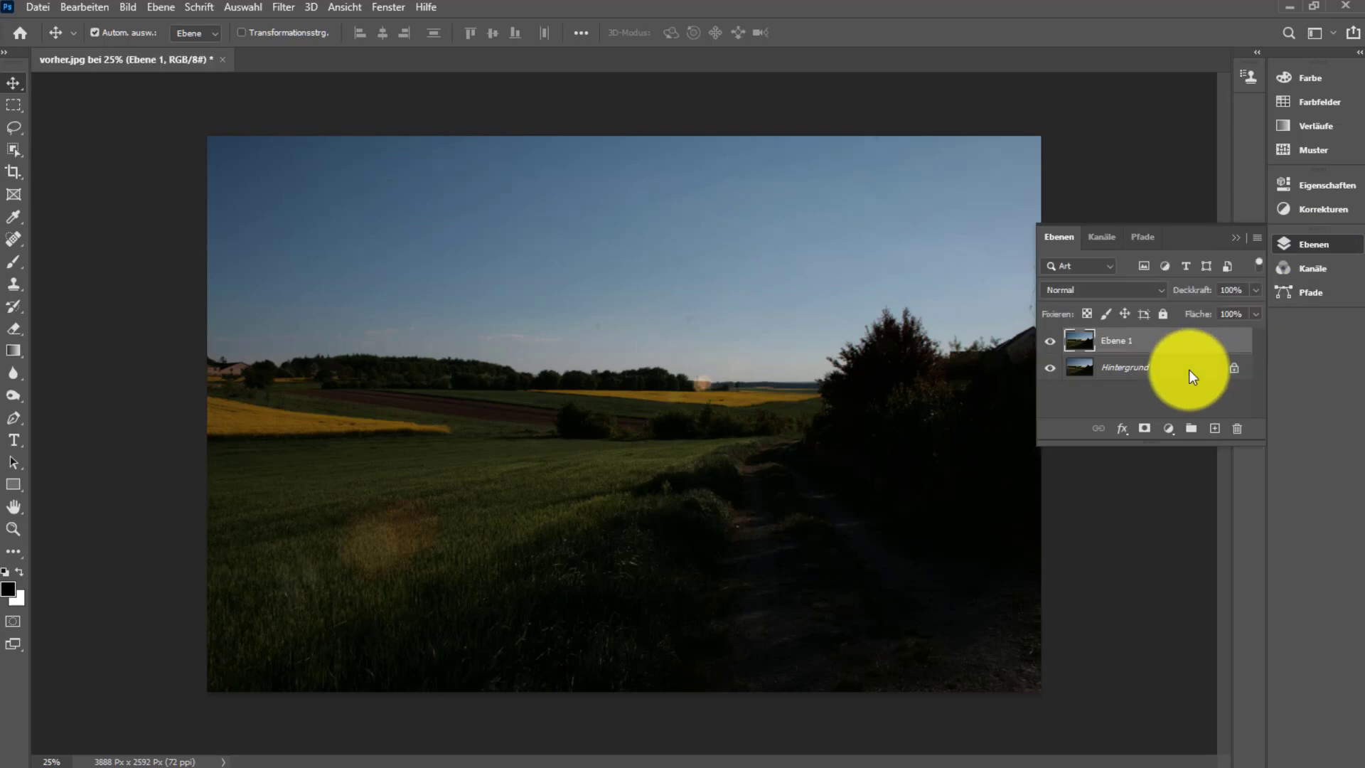
click(1240, 238)
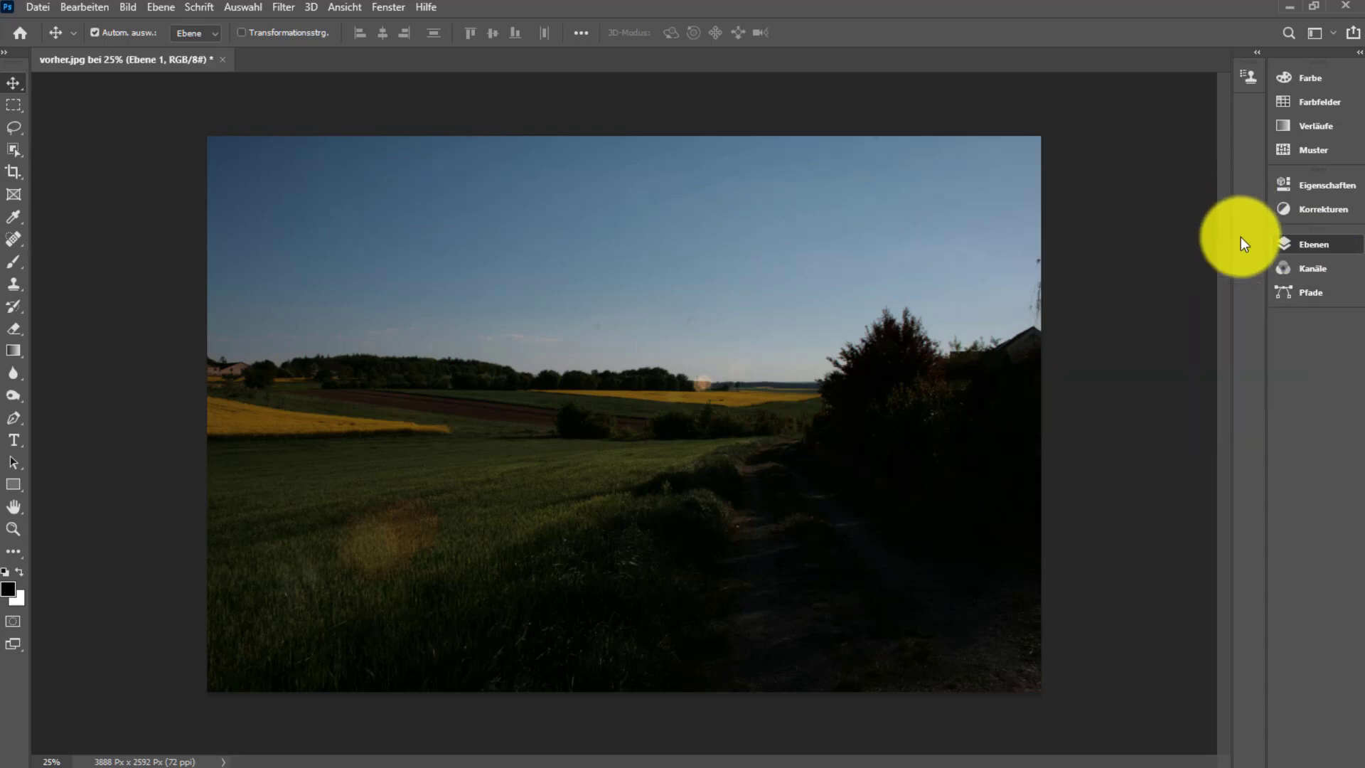
- Select the sky above the tree line using Auswahl > Himmel
click(238, 7)
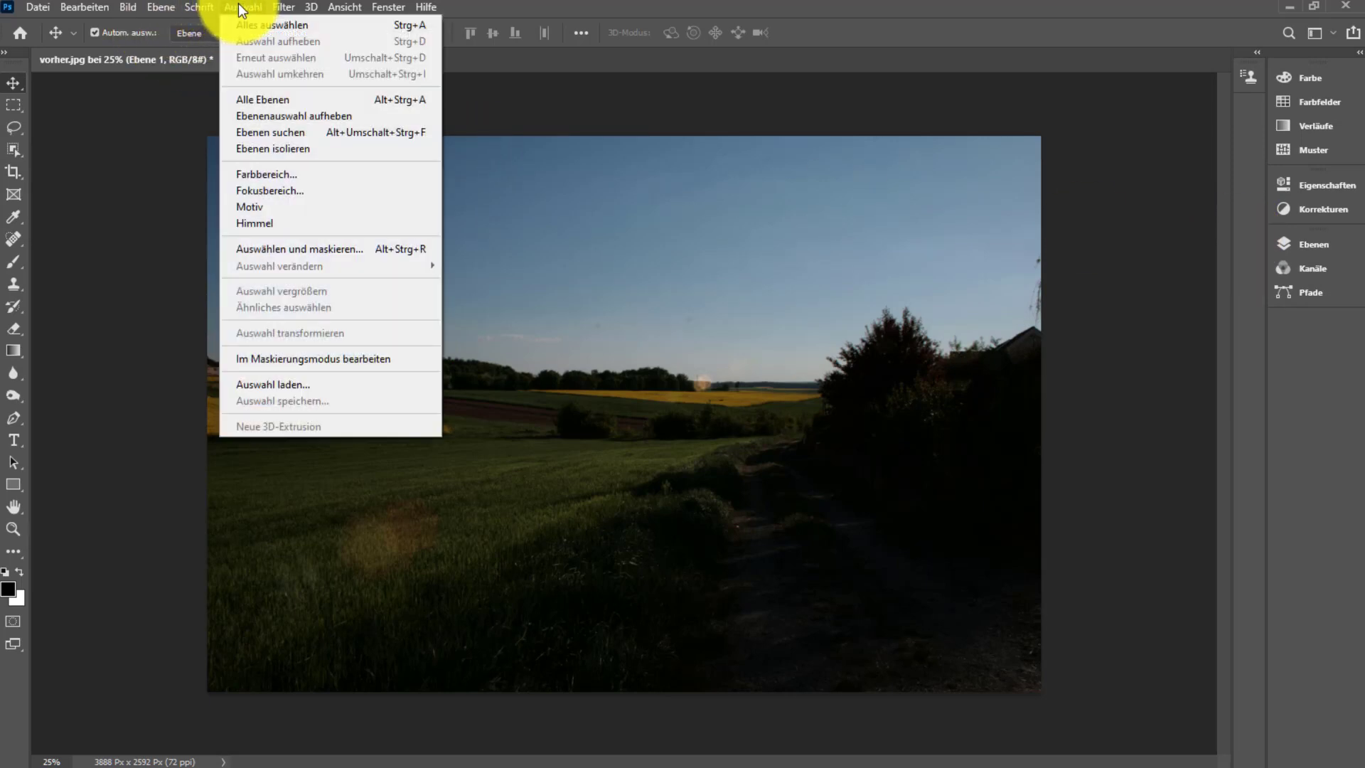
click(347, 225)
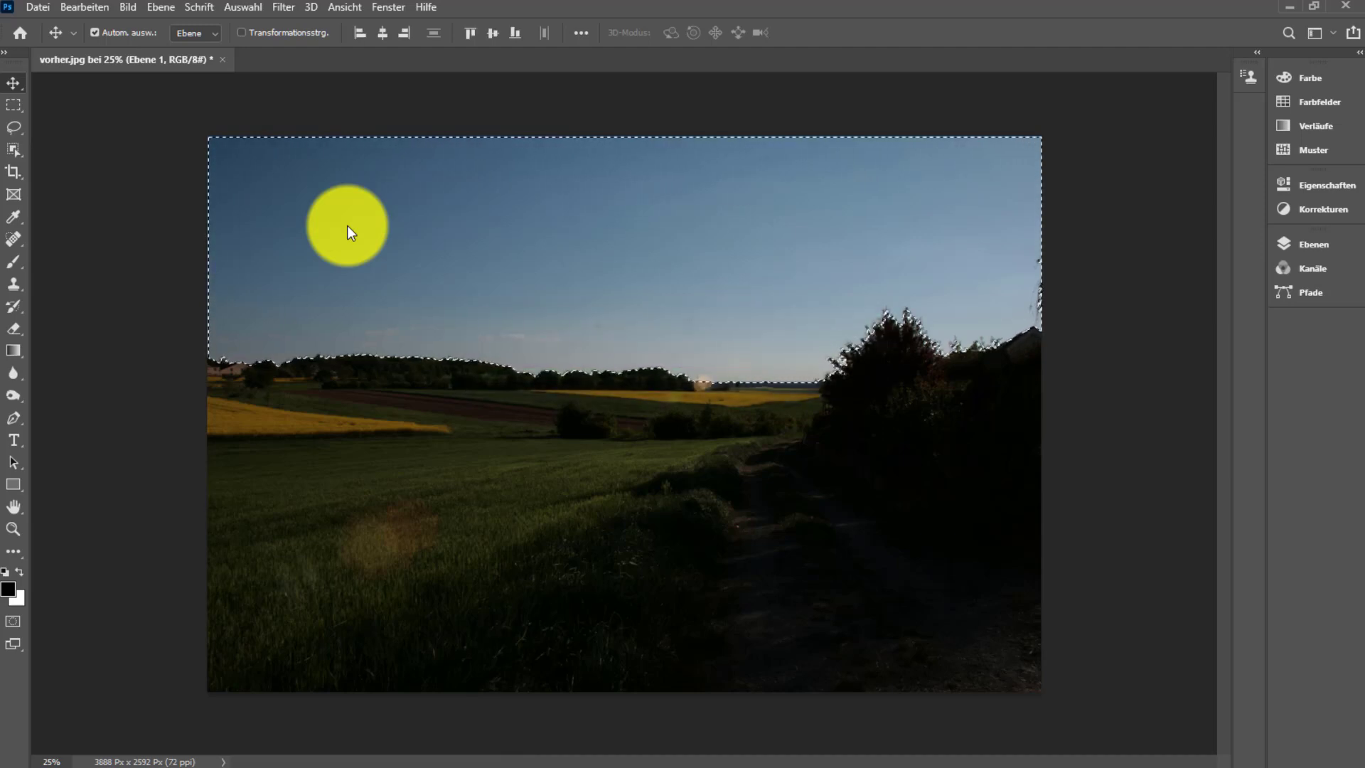
click(1324, 241)
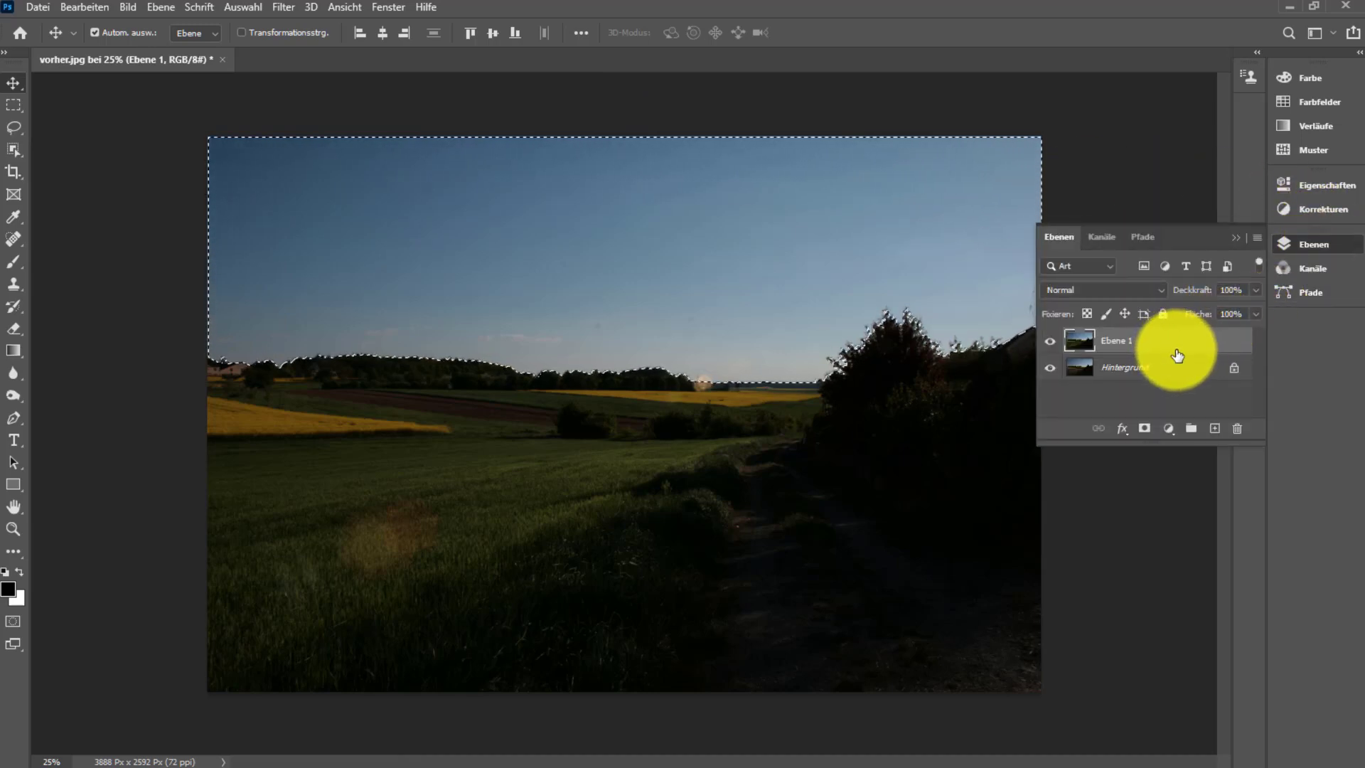
- Add a layer mask hiding the sky on Ebene 1 and delete the extra vector mask
click(1144, 428)
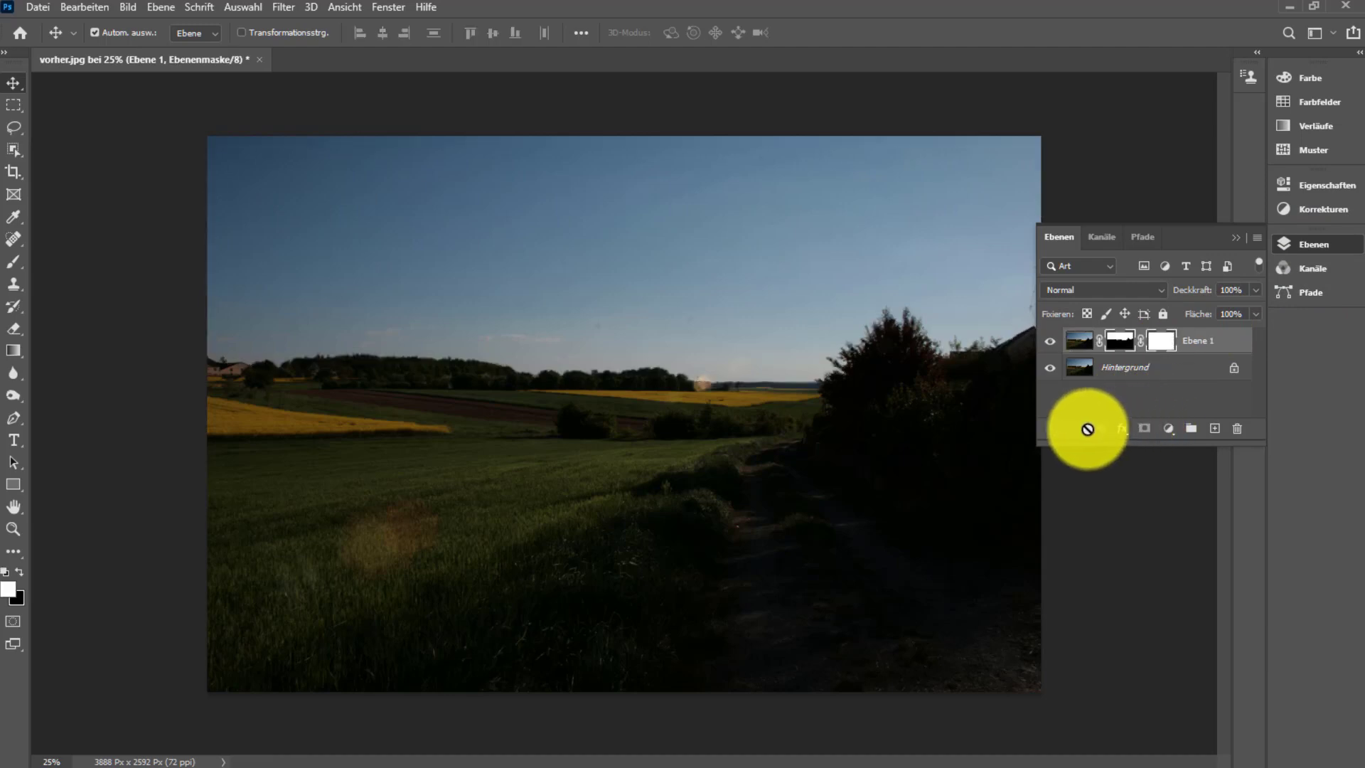
right_click(1162, 350)
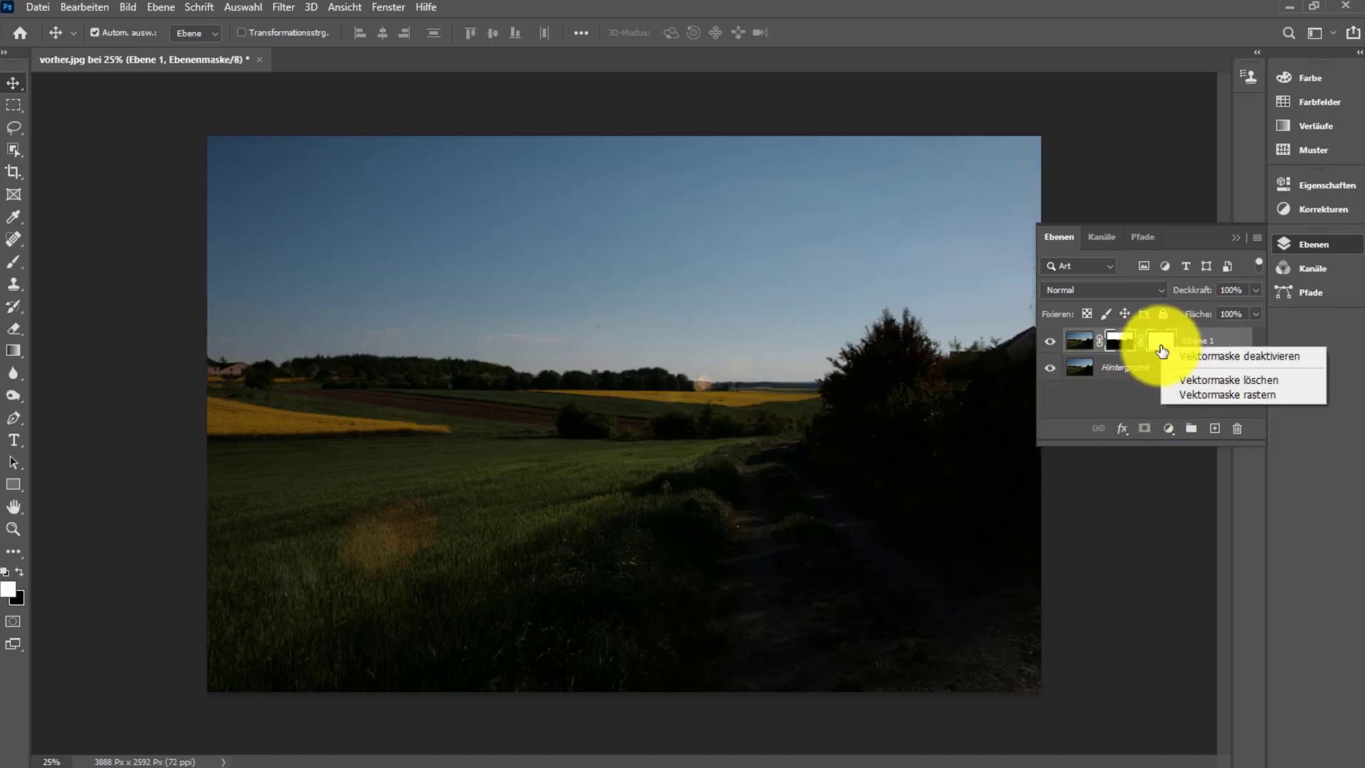
click(1278, 381)
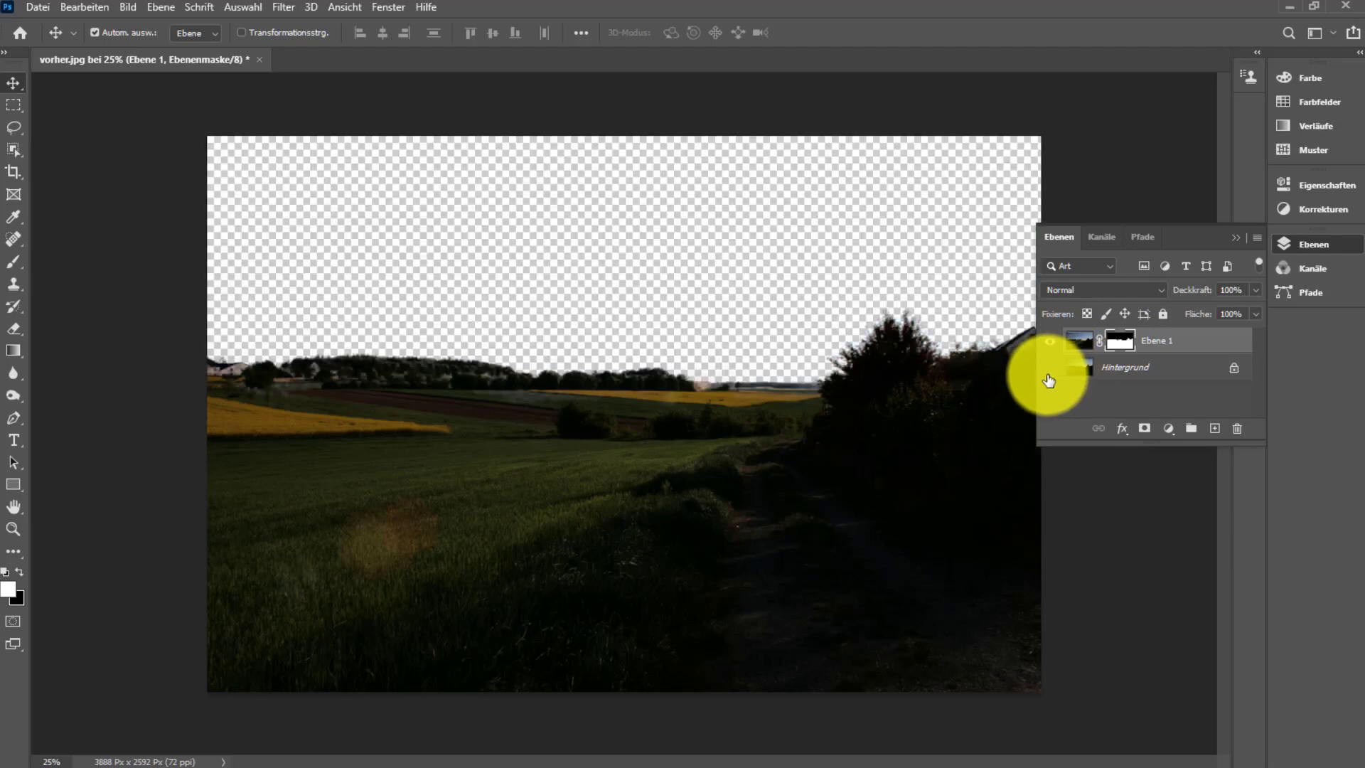
- Hide the Hintergrund layer to preview the transparent sky, then show it again
click(1050, 368)
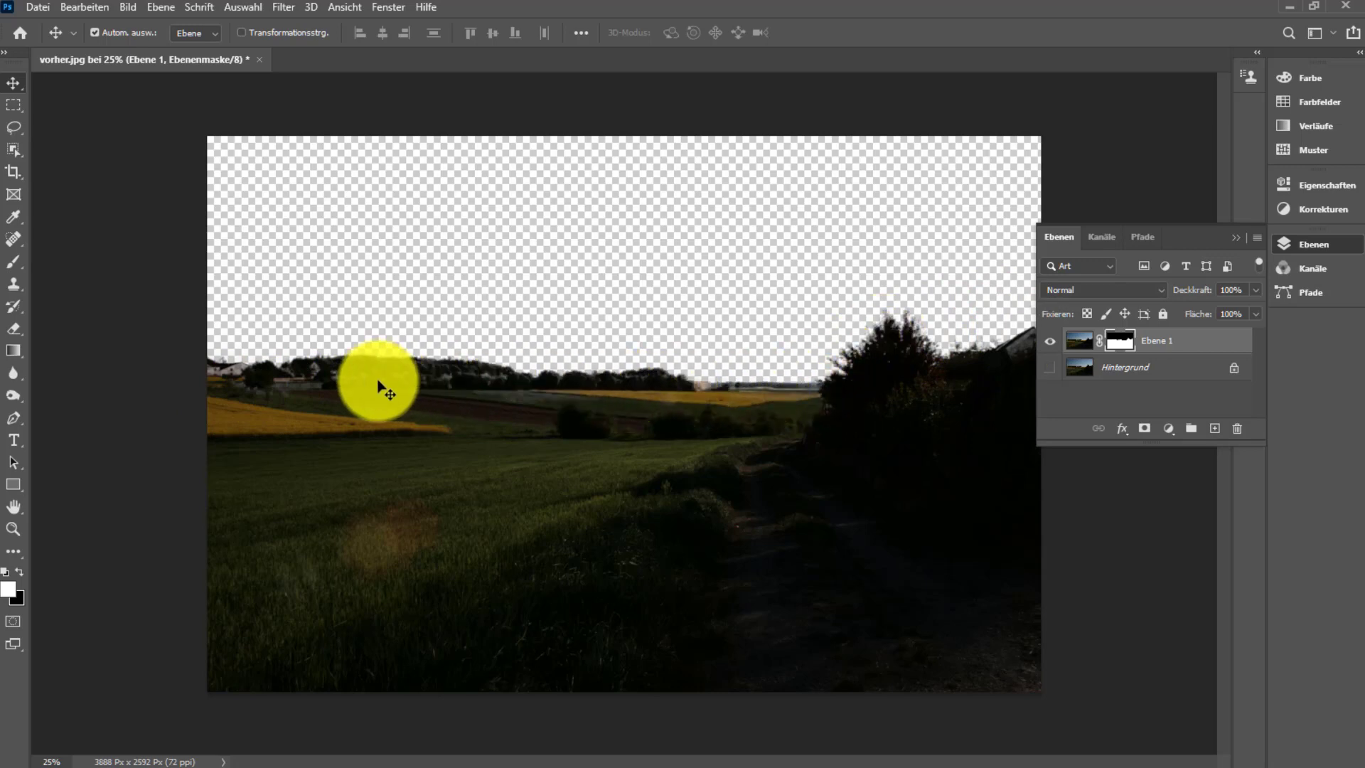
click(1049, 373)
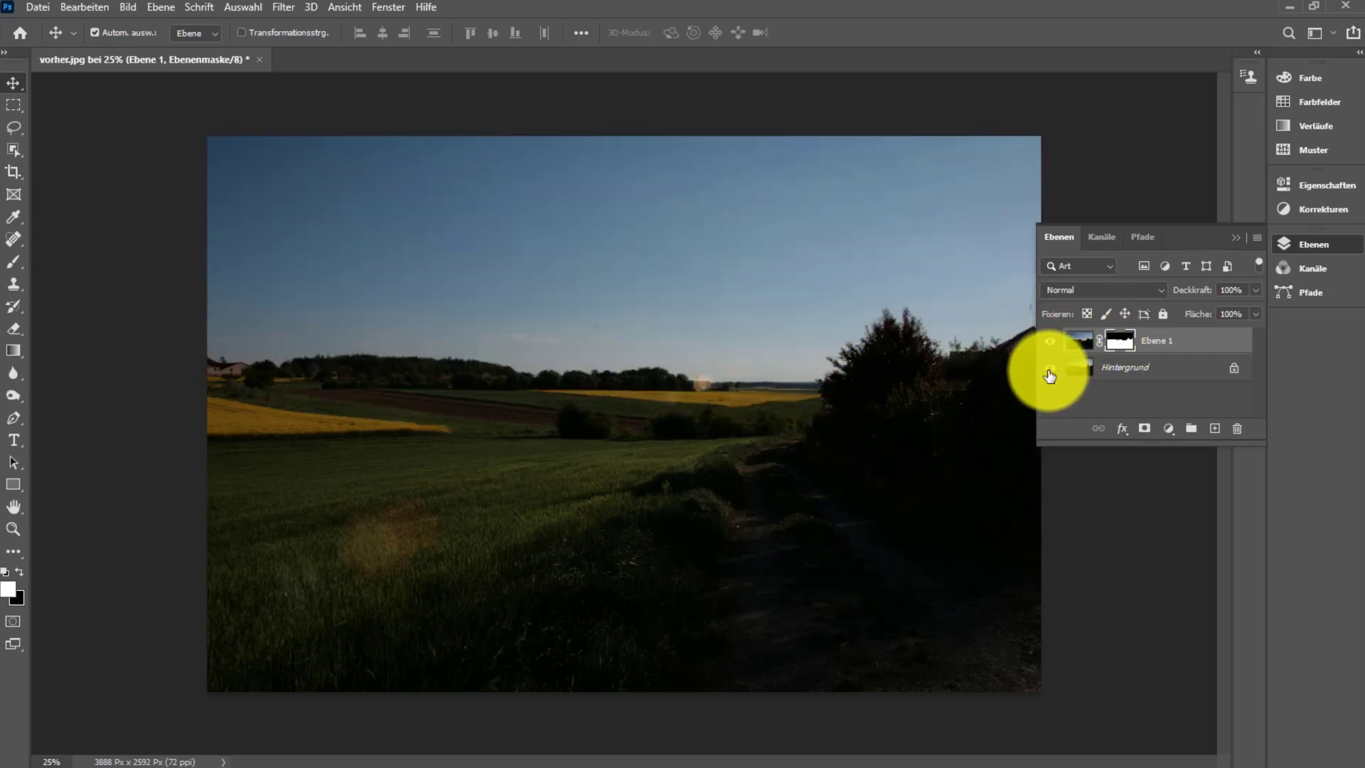
click(251, 11)
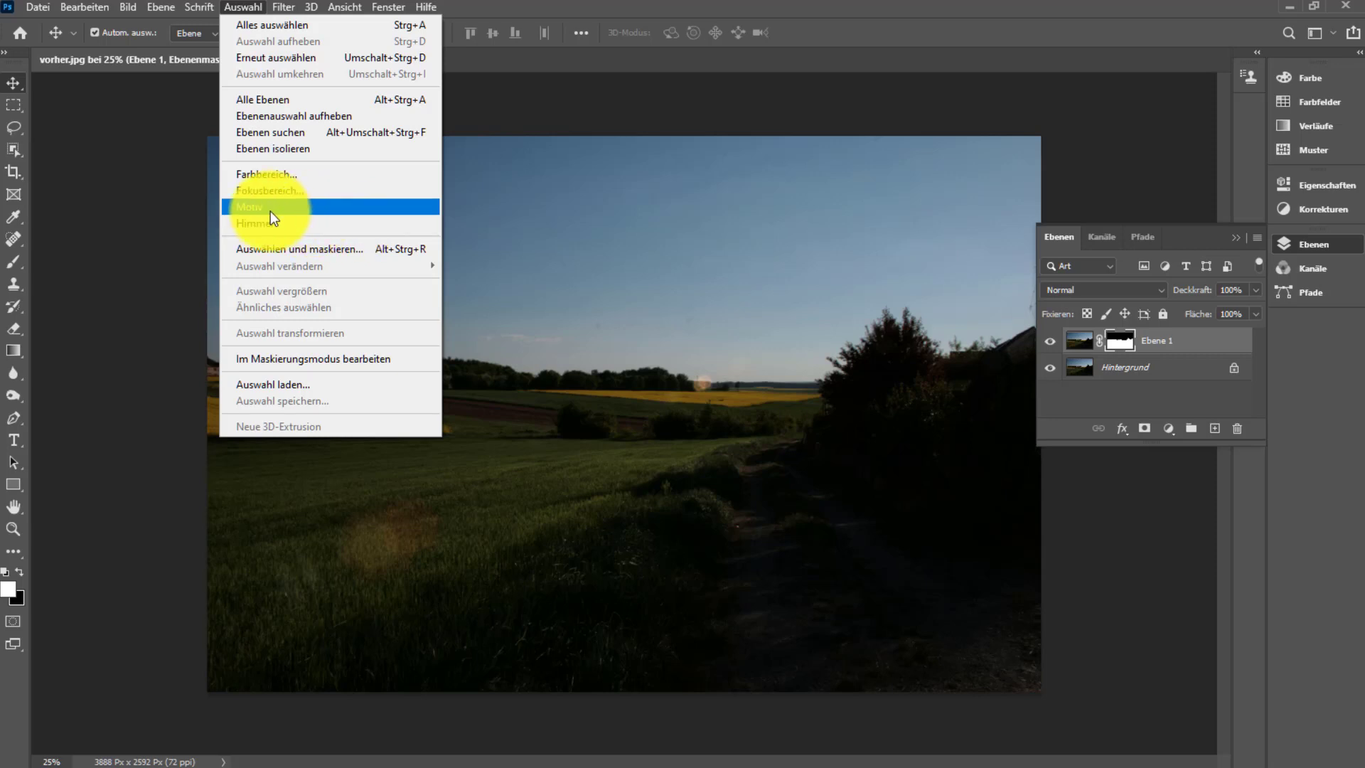
- Reselect the sky with Auswahl > Himmel and dismiss the menu
click(330, 229)
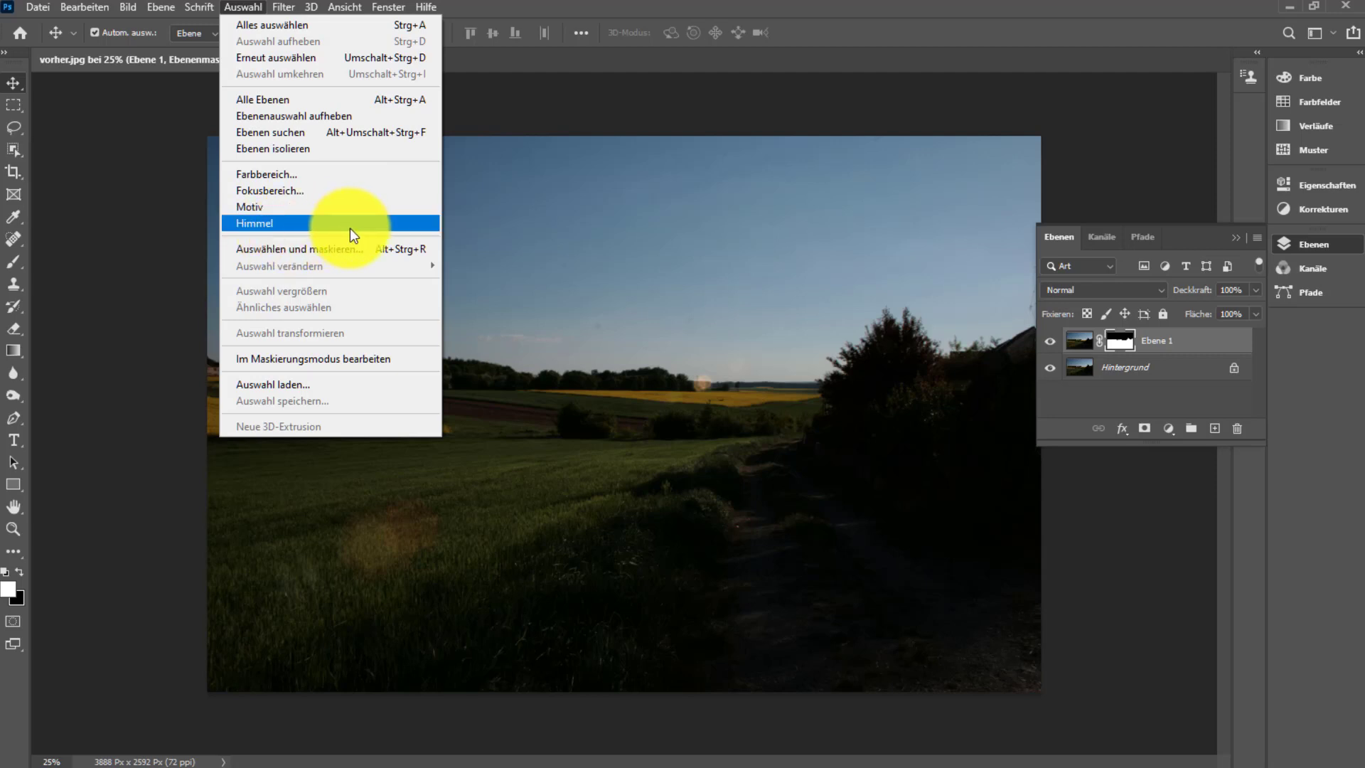
click(1150, 133)
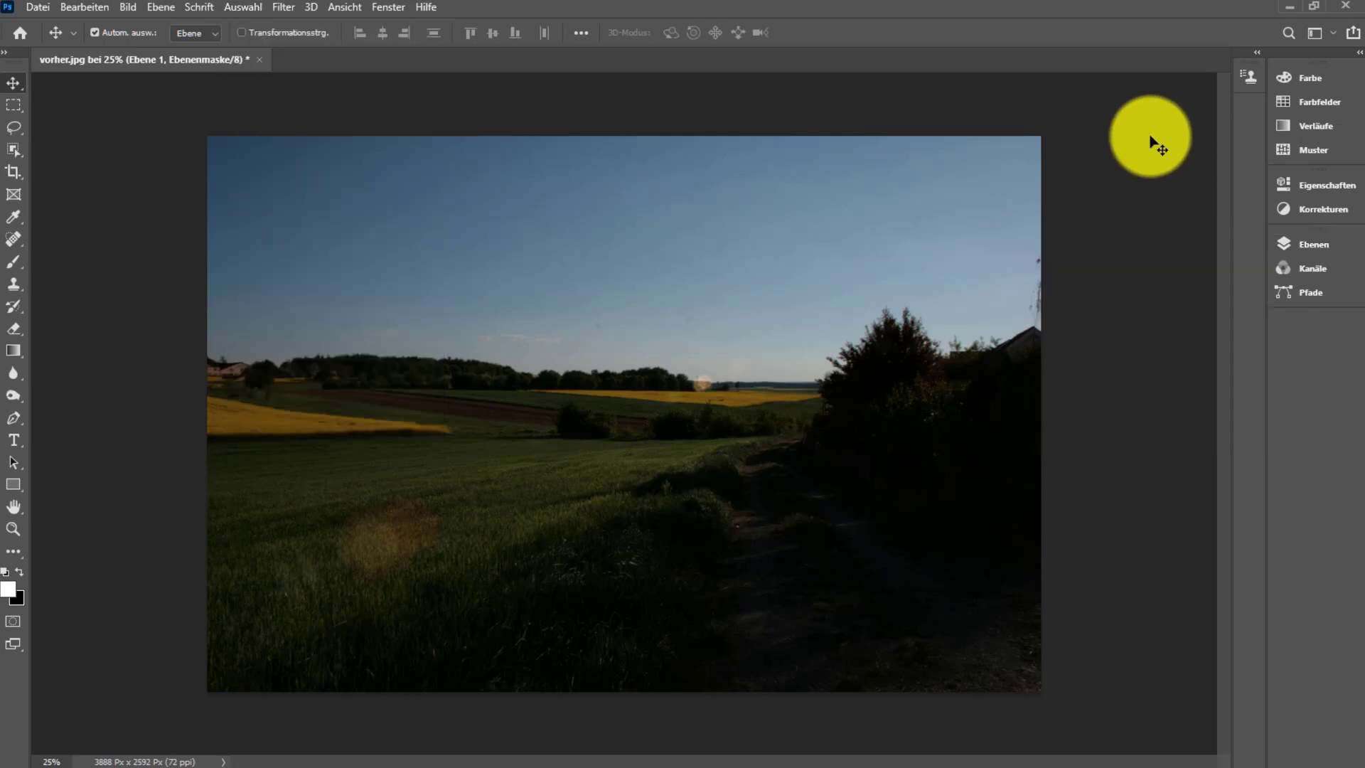
- Close vorher.jpg discarding changes and open the morning-view-of-dolomites photo
click(259, 60)
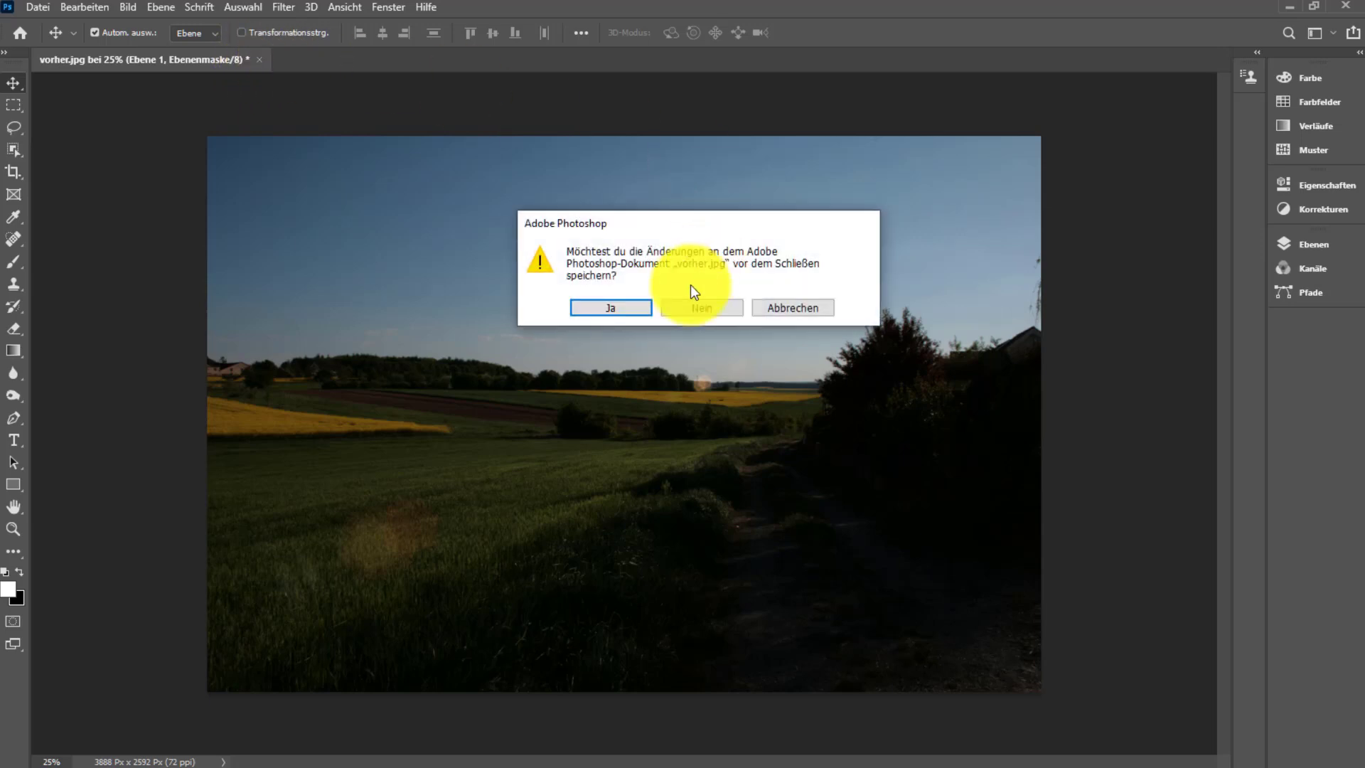
click(706, 311)
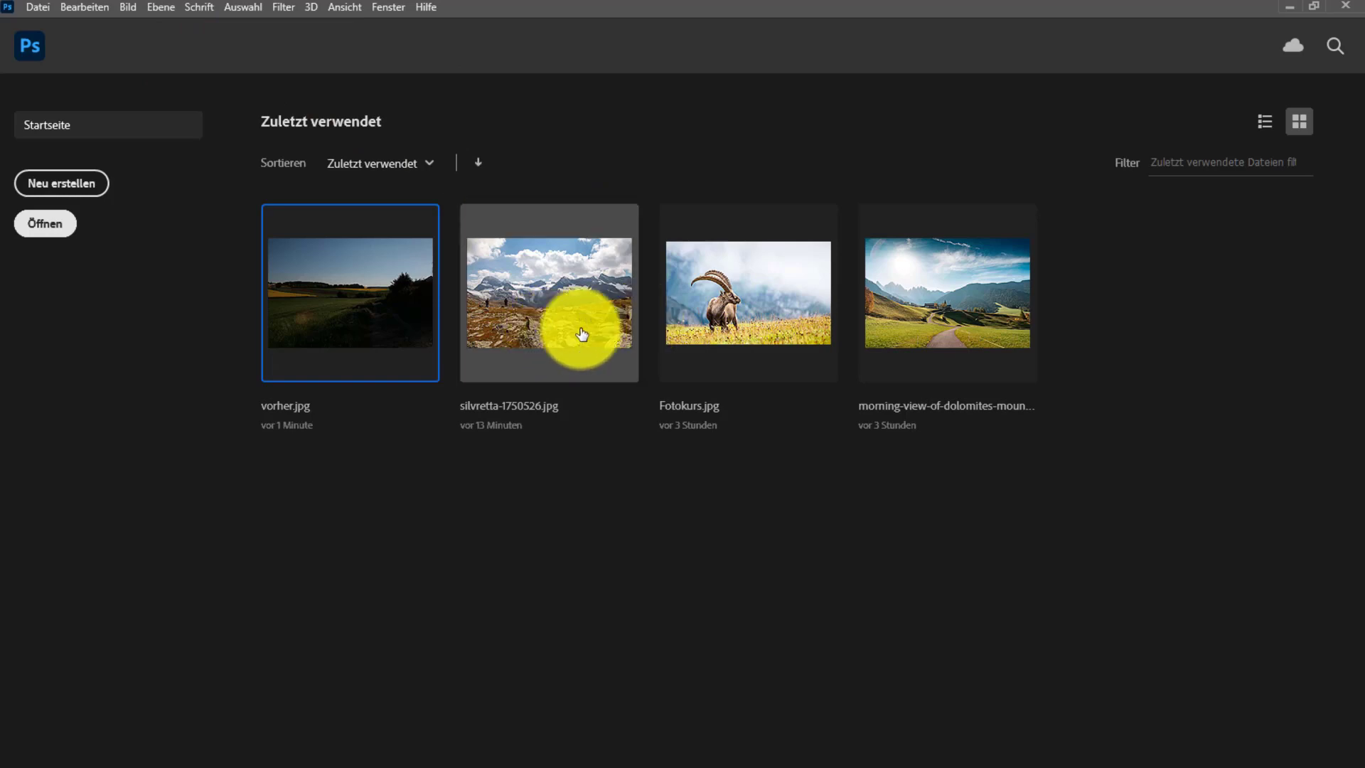
click(957, 326)
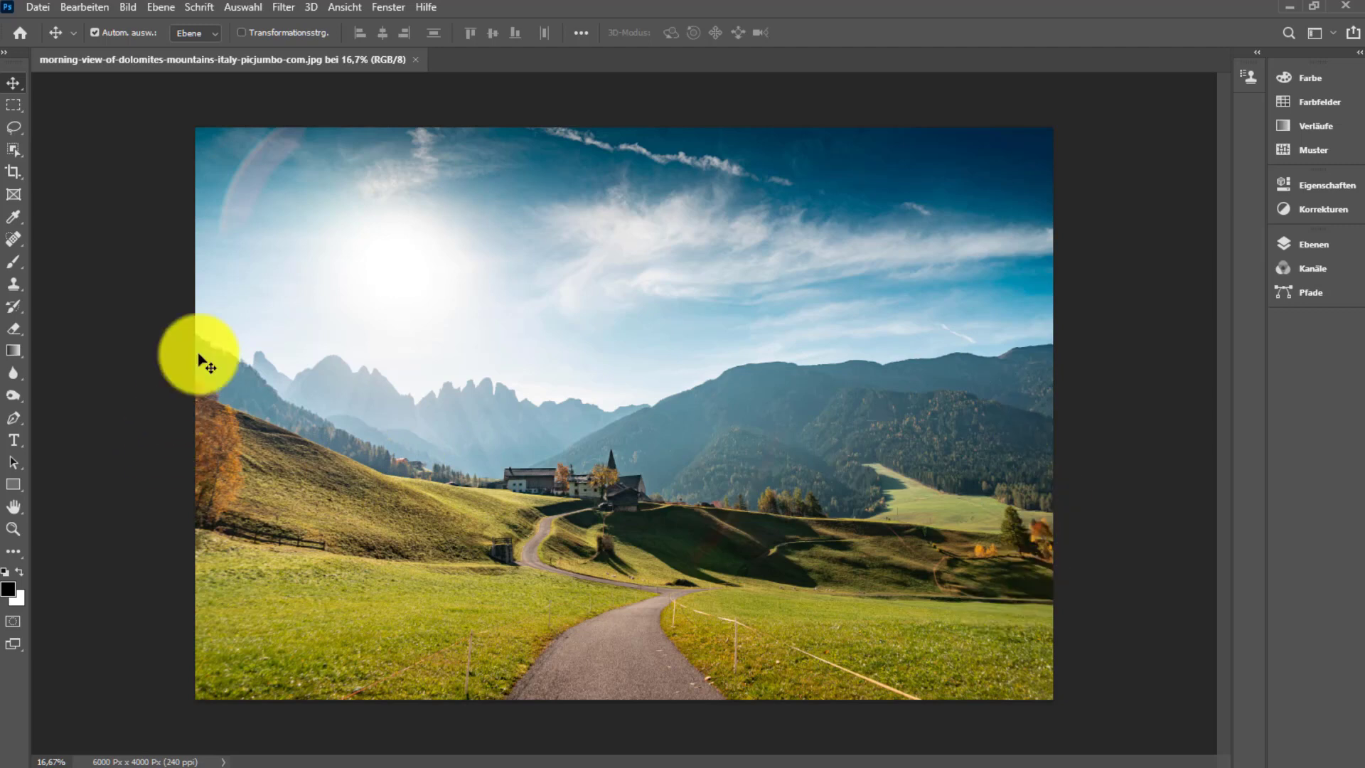
- Duplicate the Dolomites background to Ebene 1 and select its sky via Auswahl > Himmel
click(1332, 250)
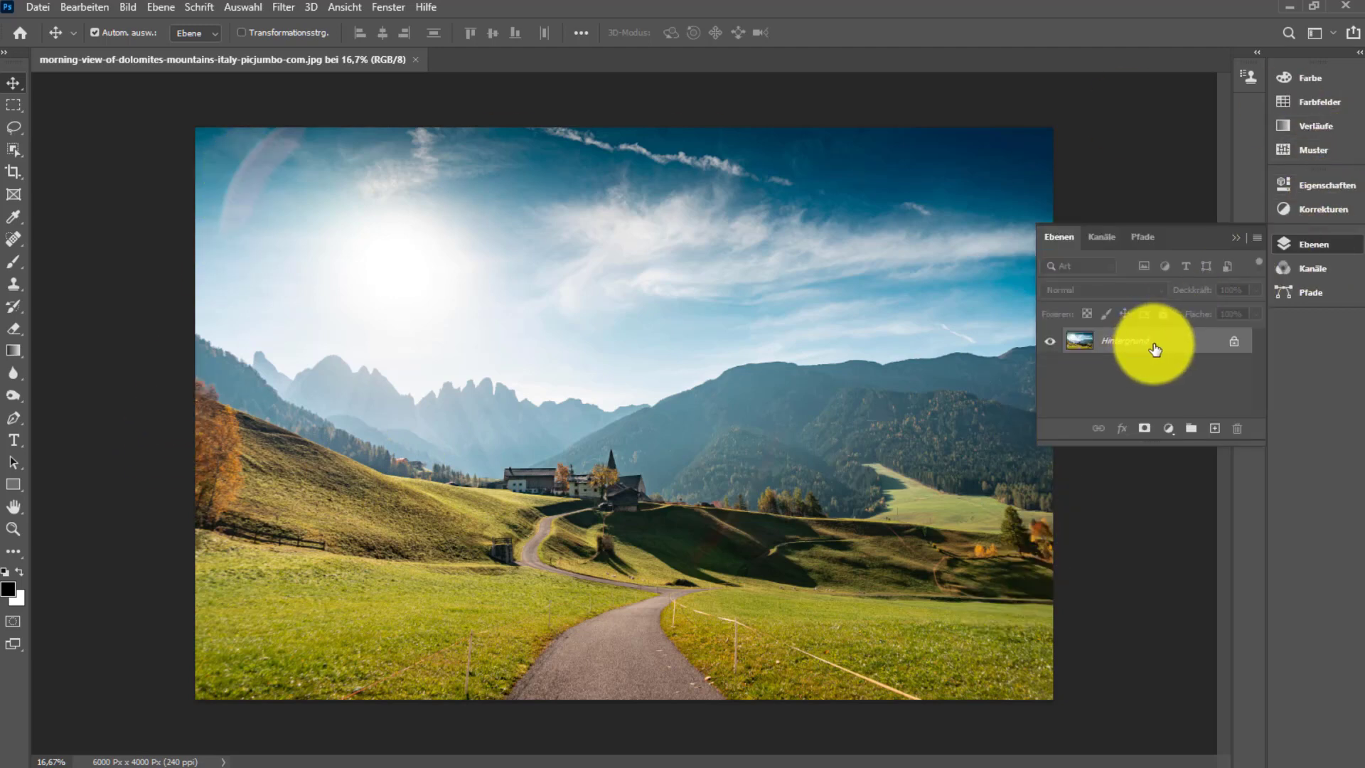
key(ctrl+j)
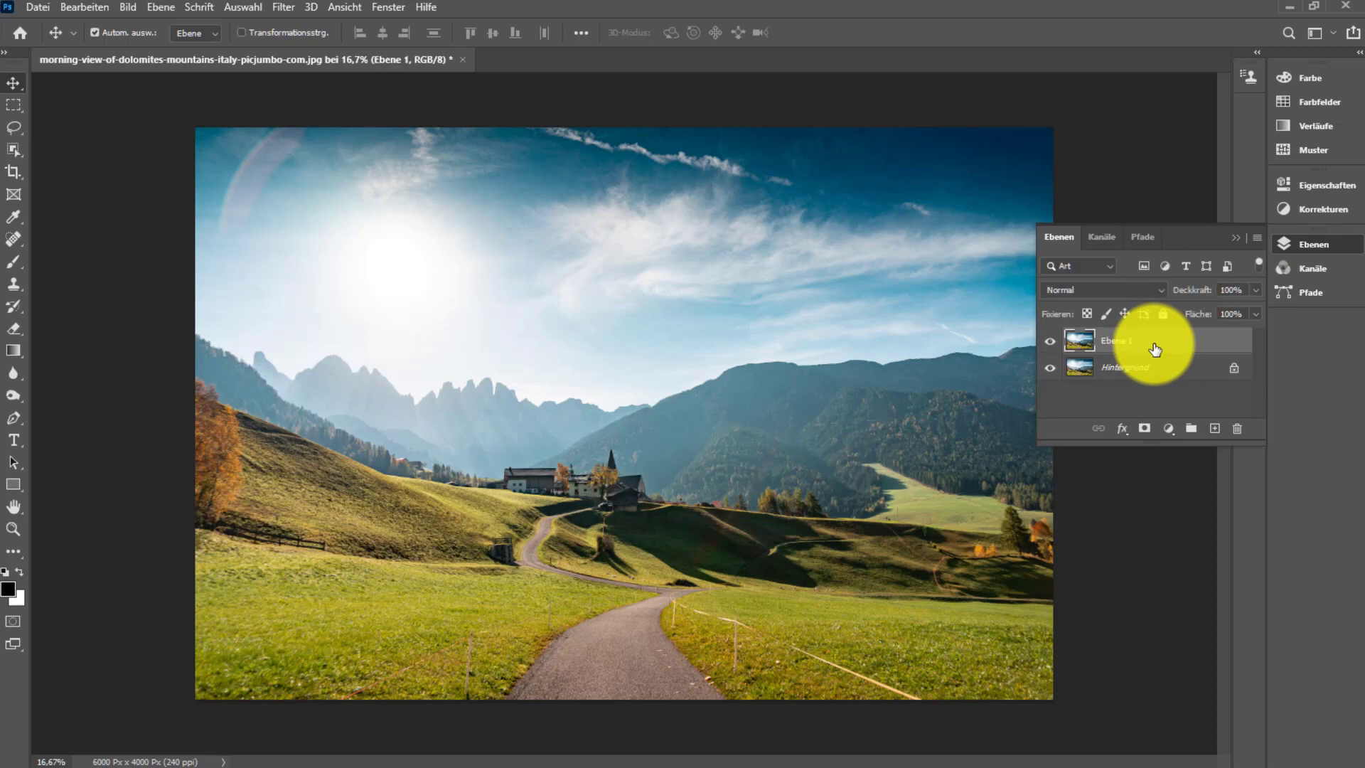
click(245, 7)
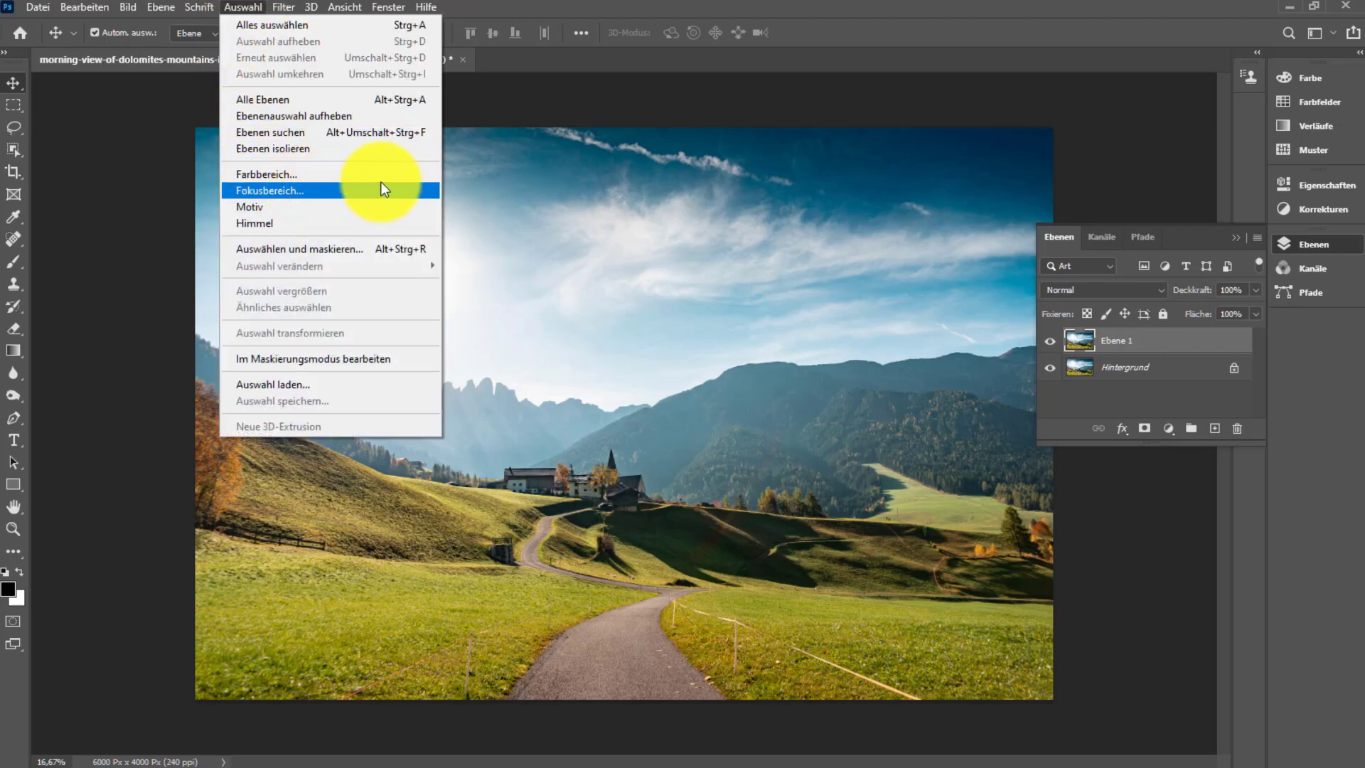
click(371, 226)
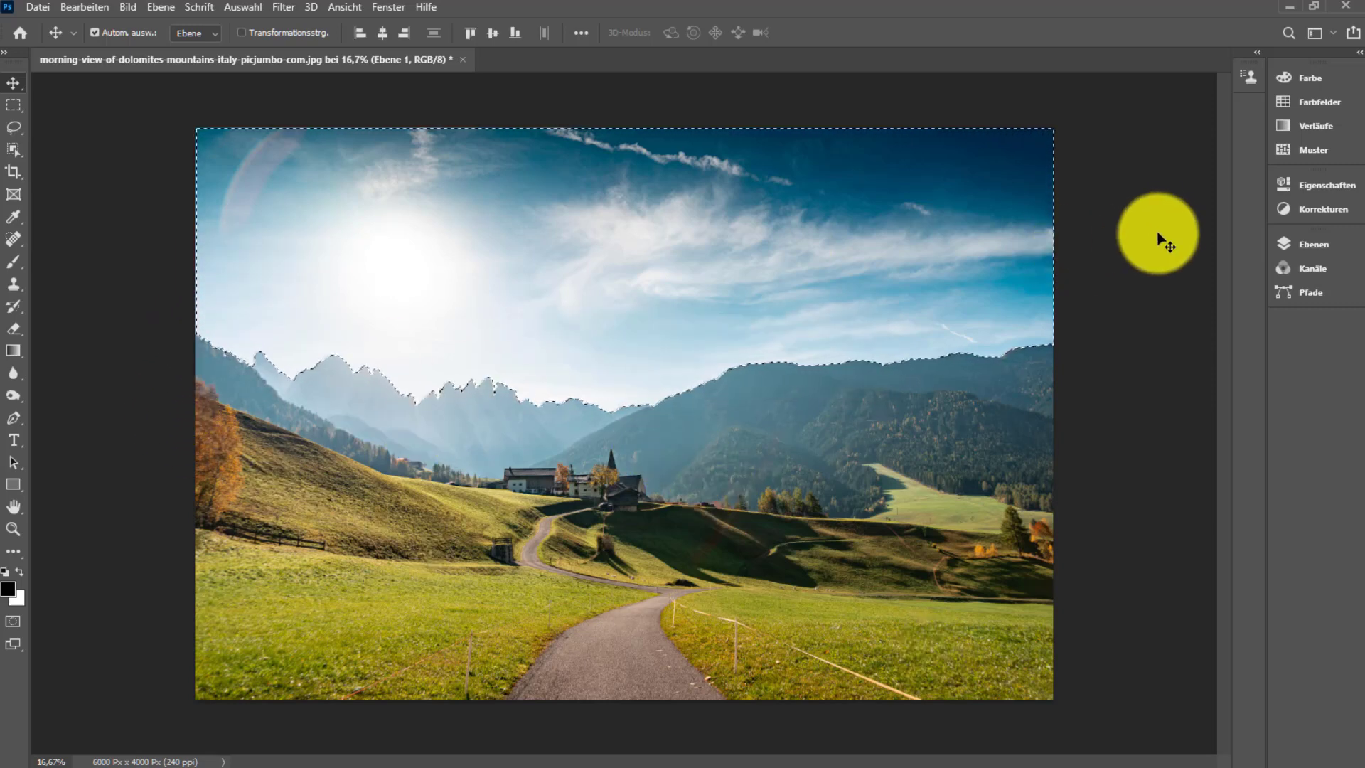
- Mask the selected Dolomites sky out of Ebene 1 and hide the Hintergrund layer
click(1304, 246)
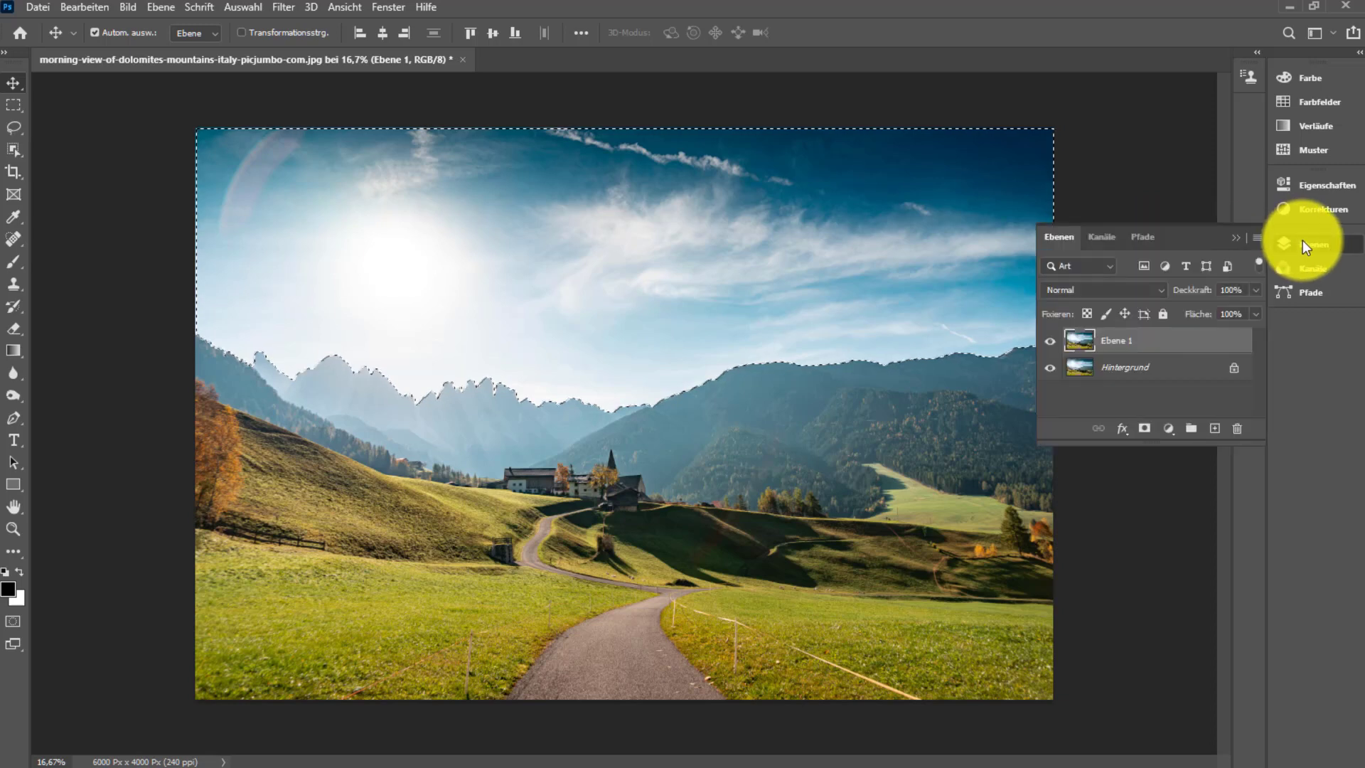
click(1146, 430)
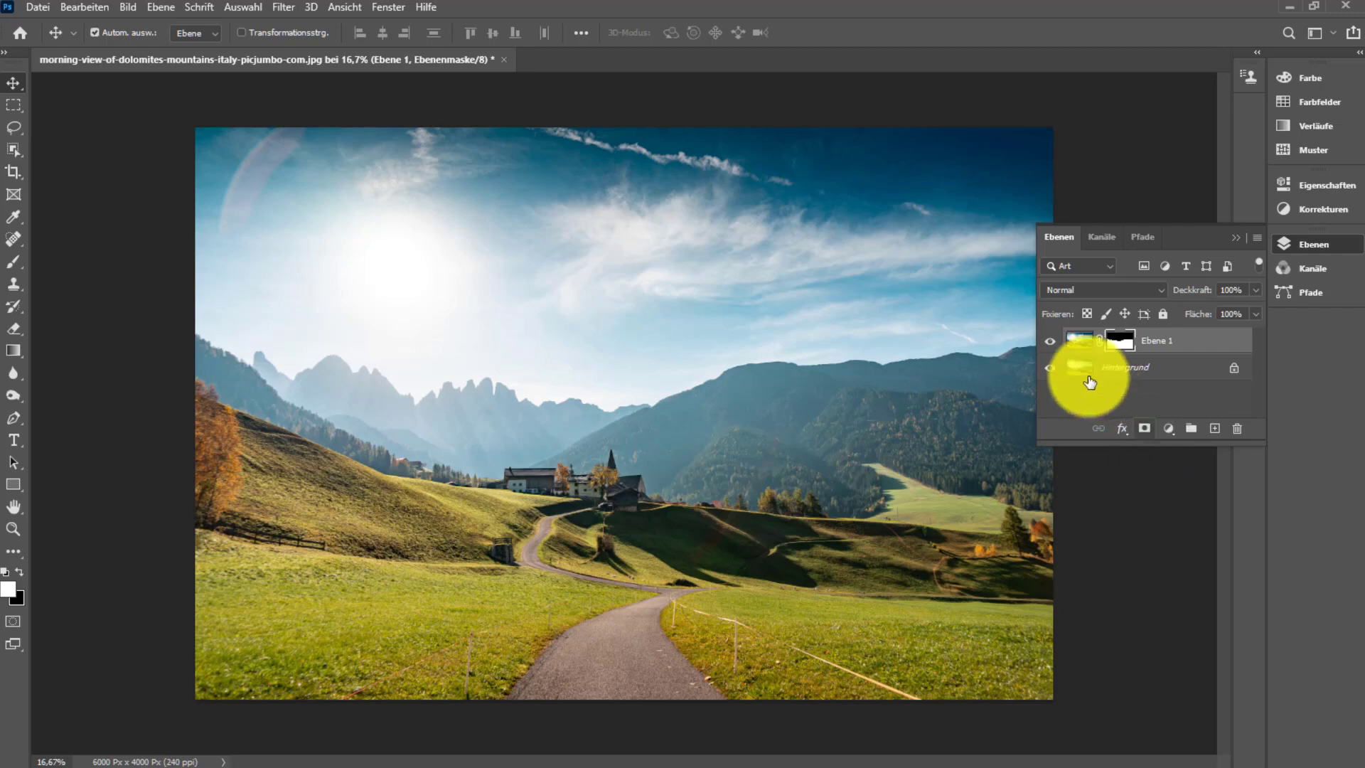
click(1051, 370)
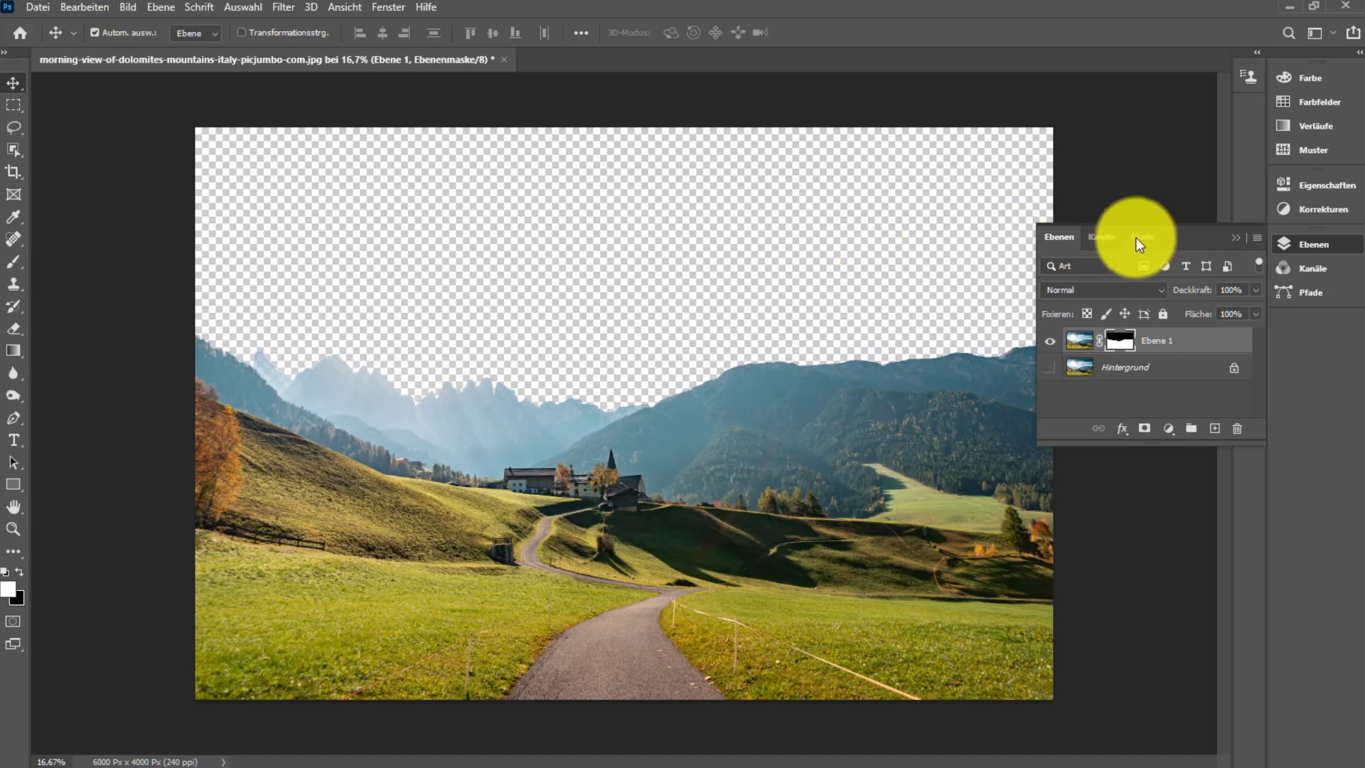
click(1236, 239)
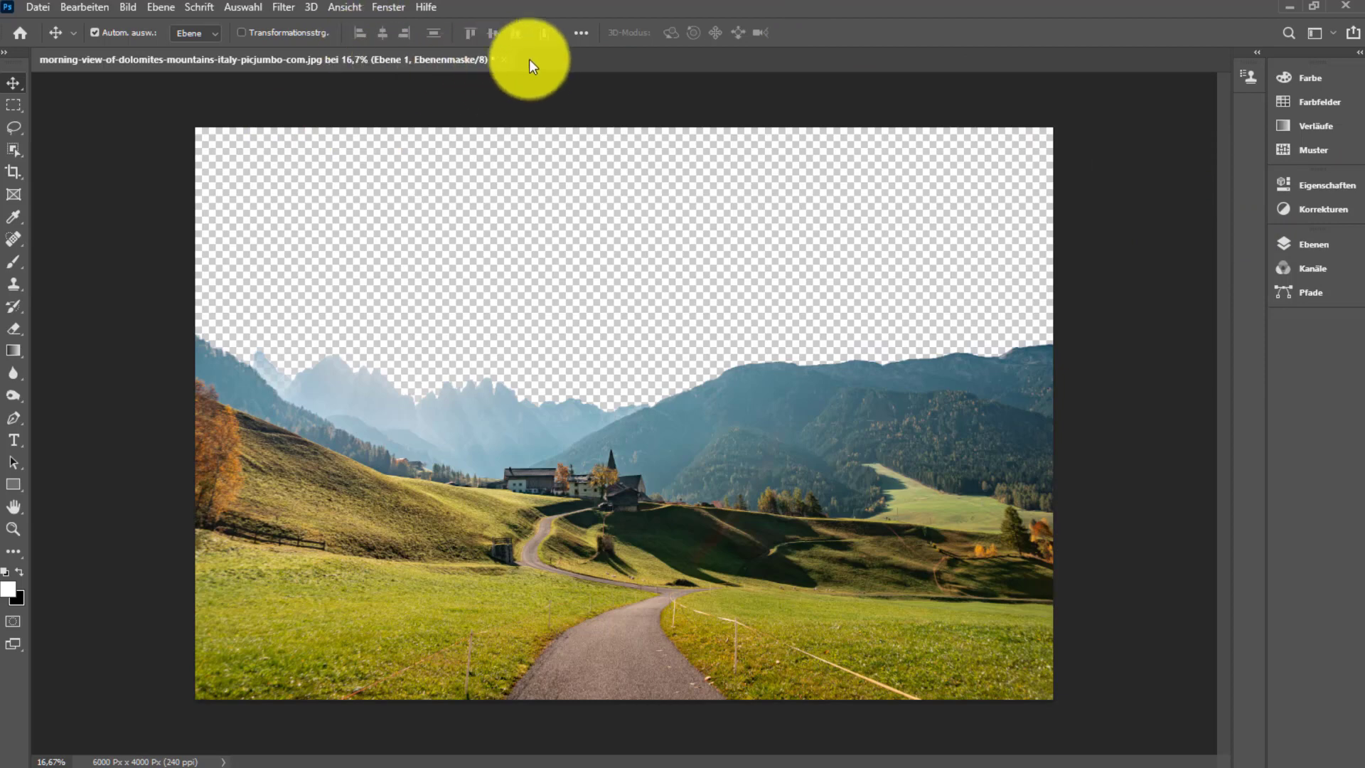
- Close the Dolomites photo without saving and reopen vorher.jpg
click(505, 60)
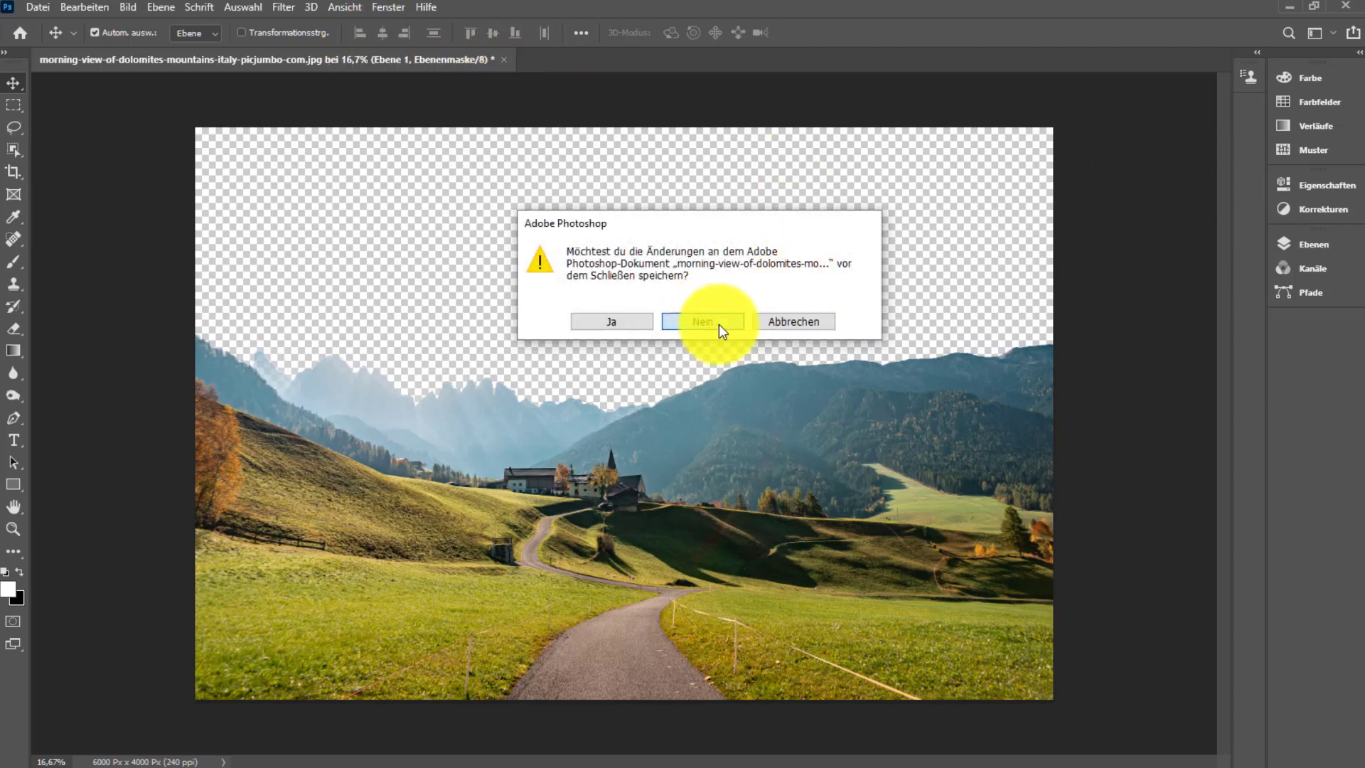
click(780, 316)
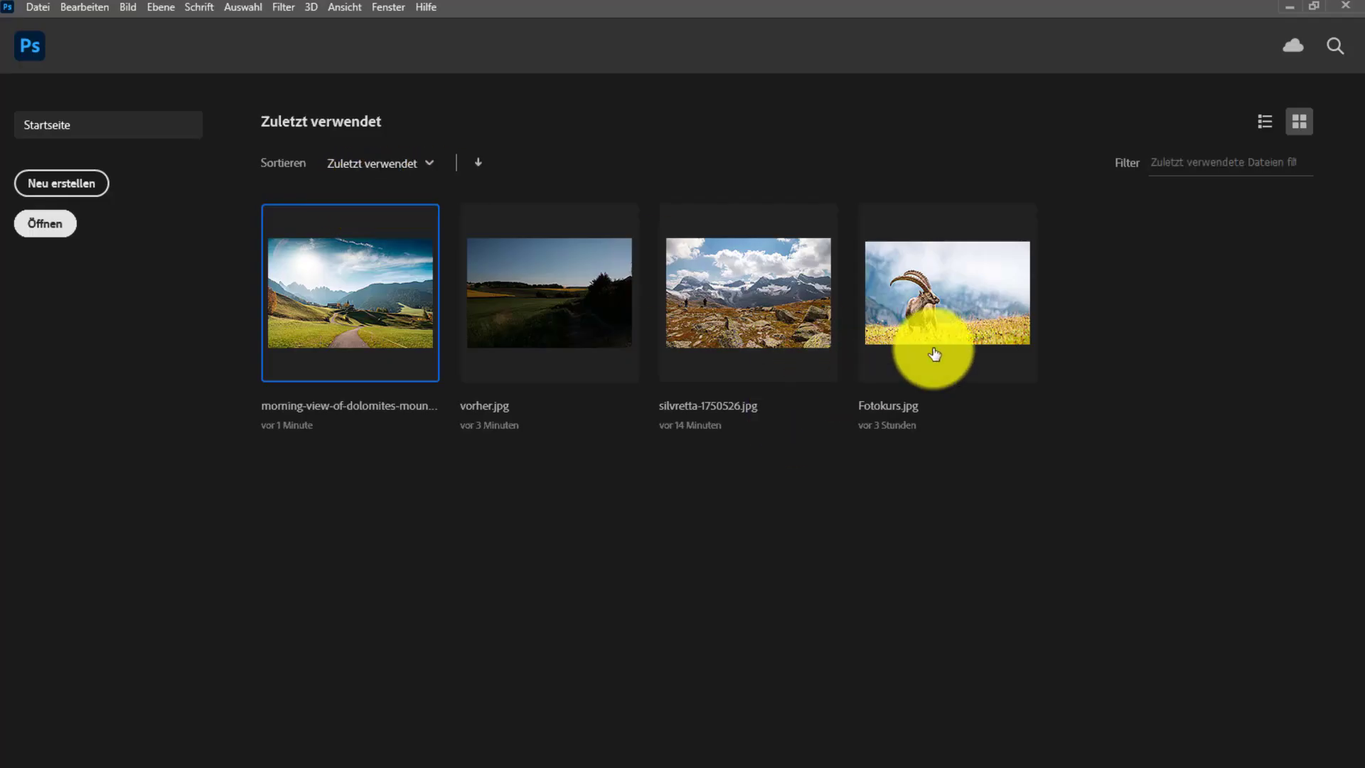
click(577, 314)
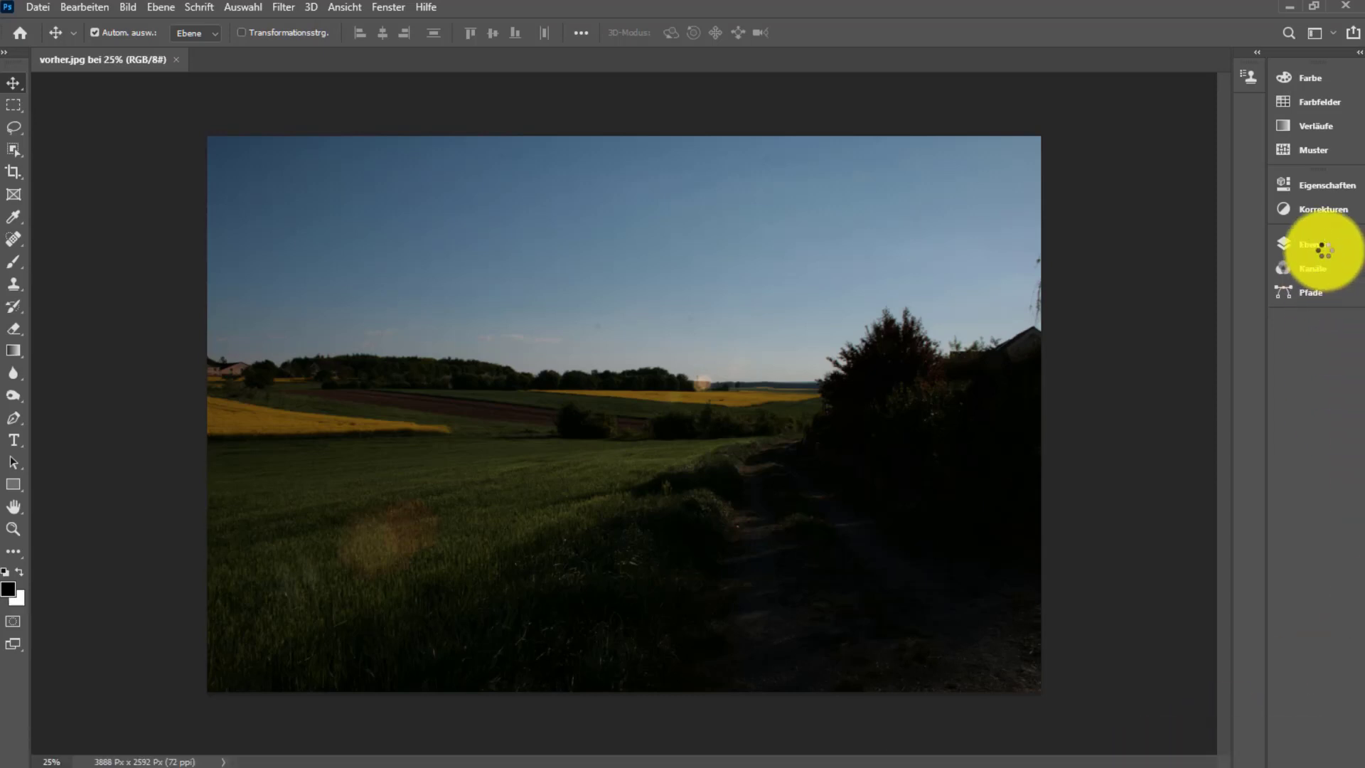
- Duplicate the reopened vorher.jpg background onto a new Ebene 1 layer
click(1324, 249)
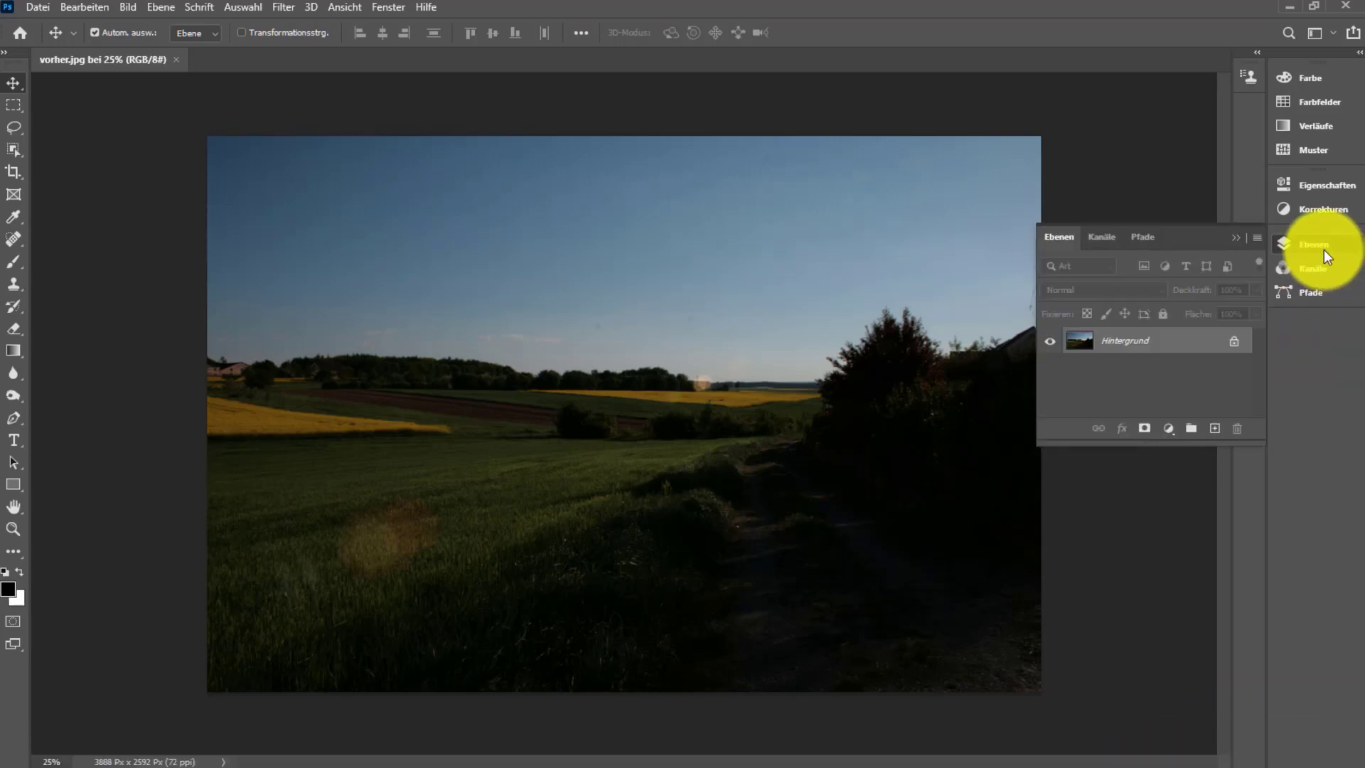
click(1308, 249)
key(ctrl+j)
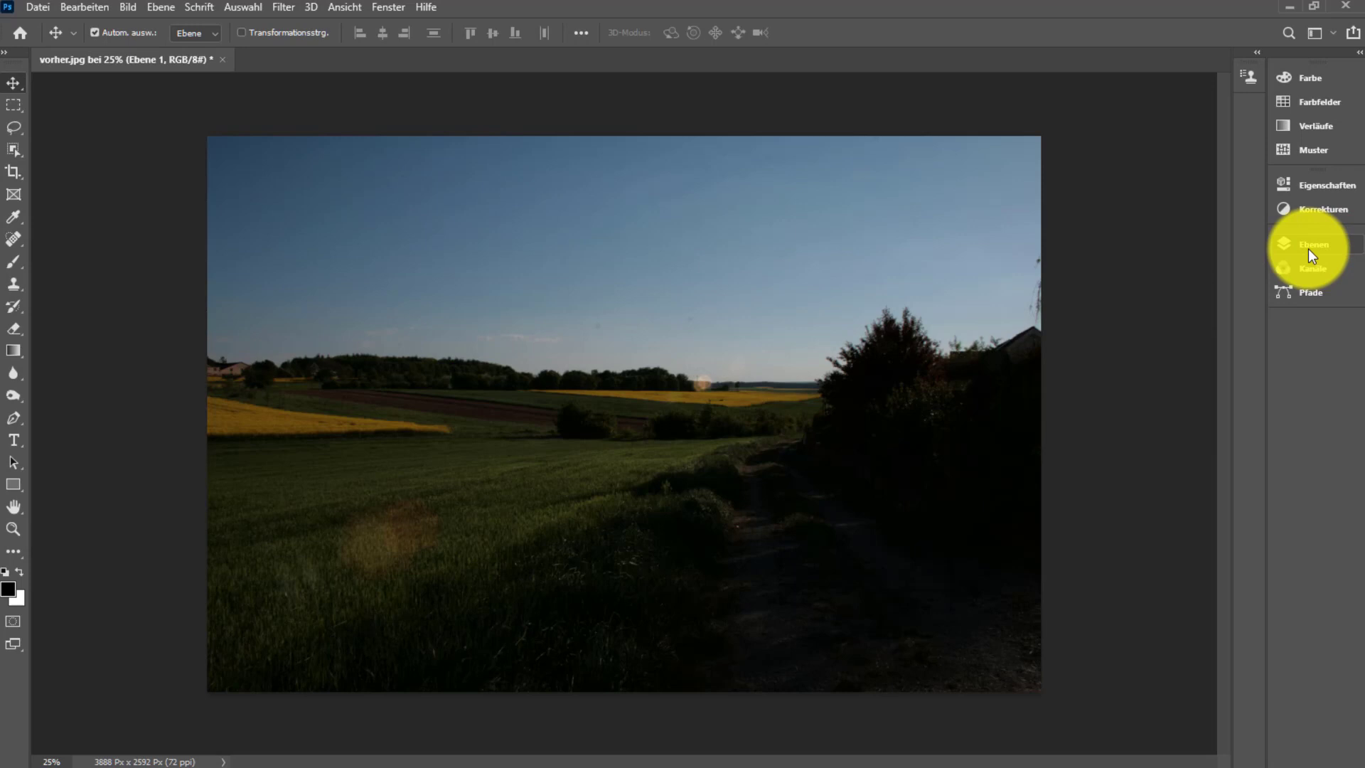
click(1311, 254)
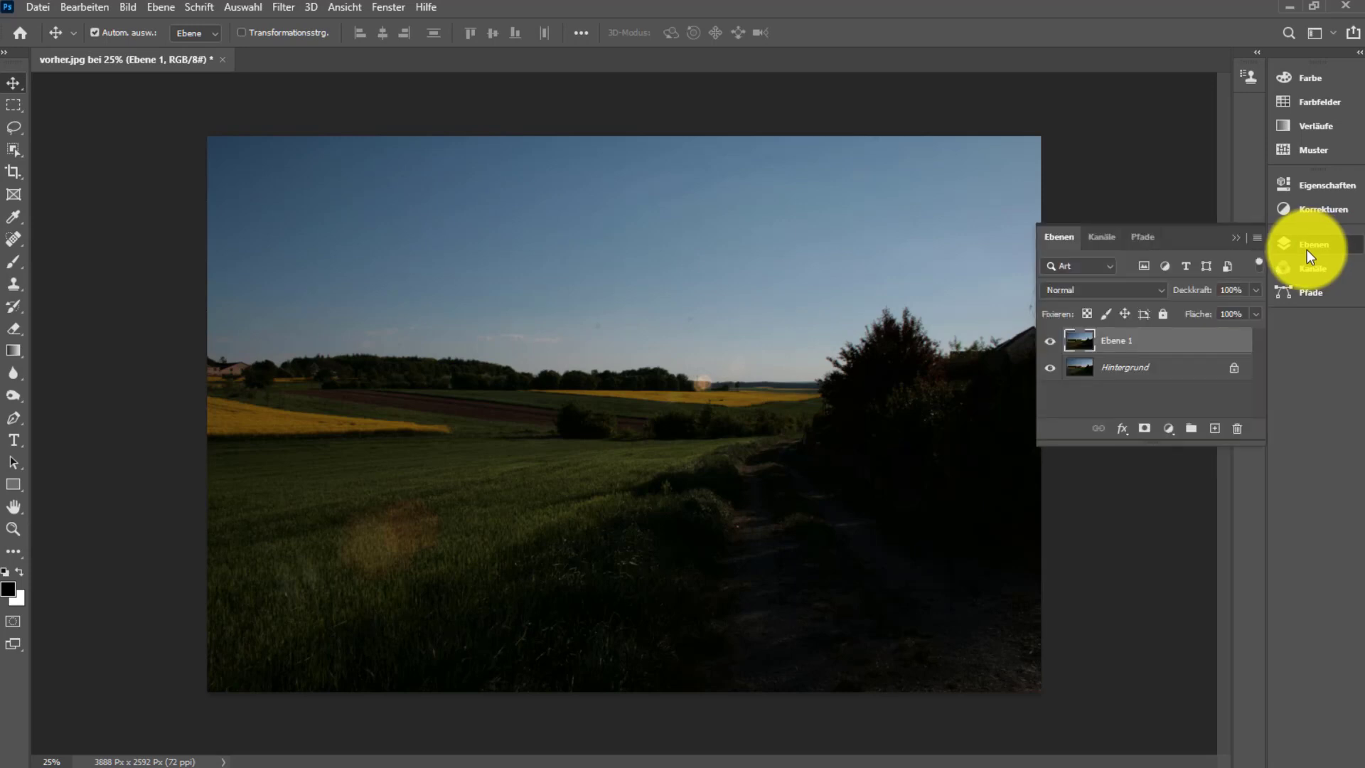
- Select the sky above the tree line with Auswahl > Himmel, then reopen the Auswahl menu
click(242, 10)
click(241, 10)
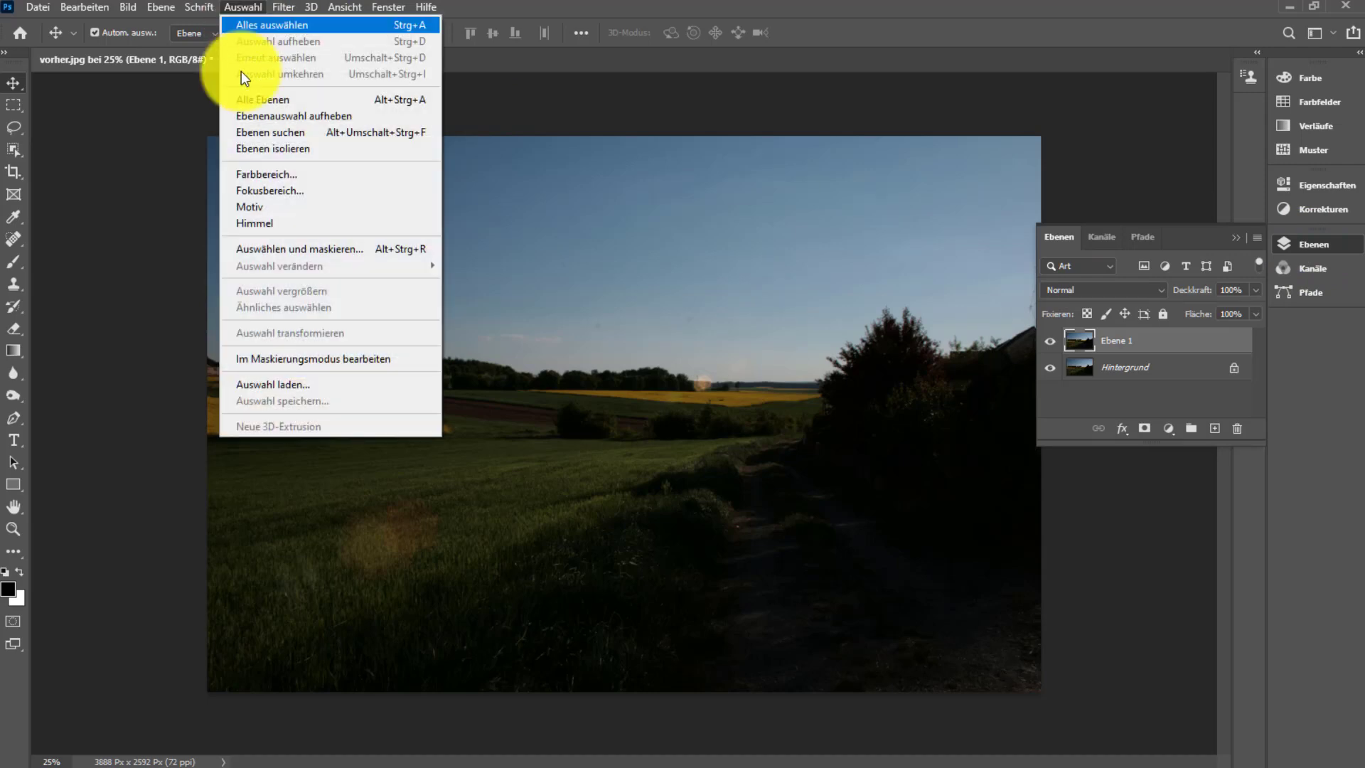
click(297, 223)
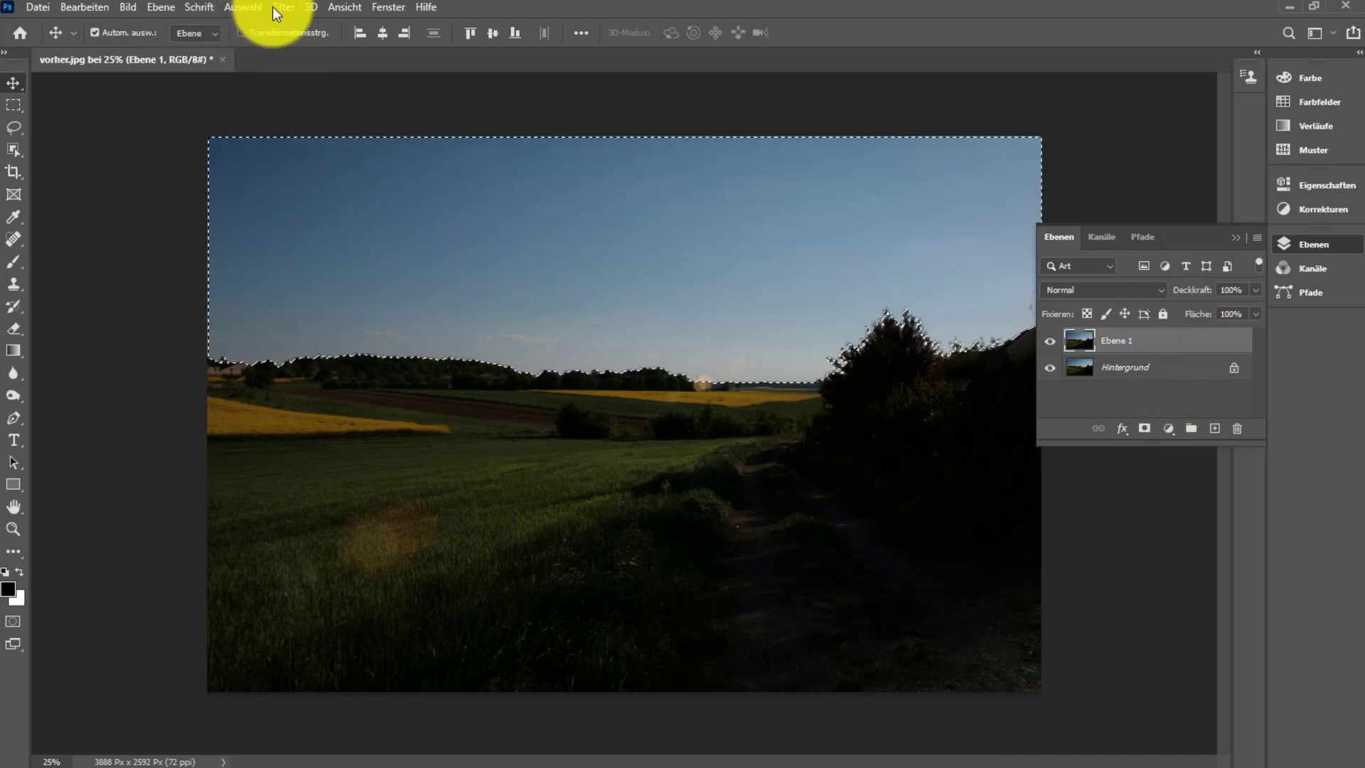
click(245, 6)
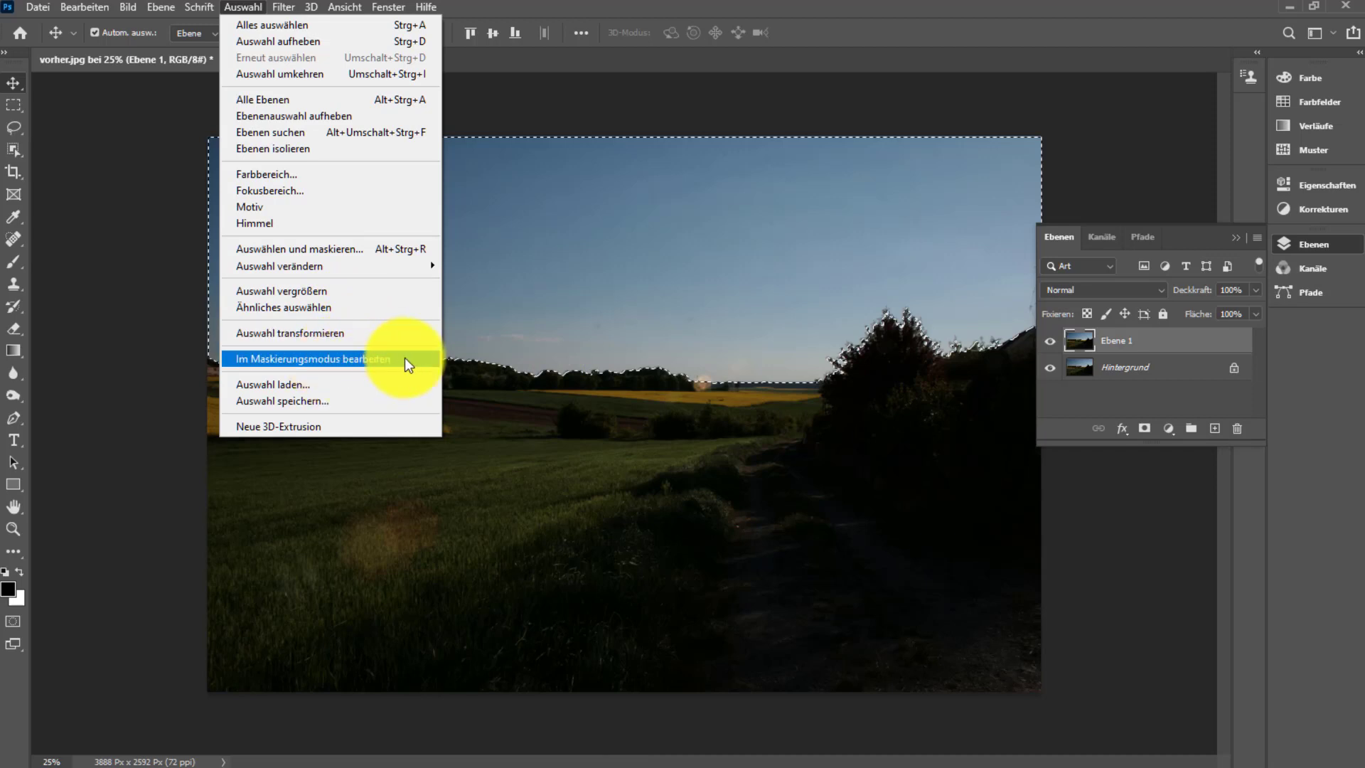
- Open vorher.jpg's sky selection in Select and Mask, then review its preview modes and edge settings
click(376, 249)
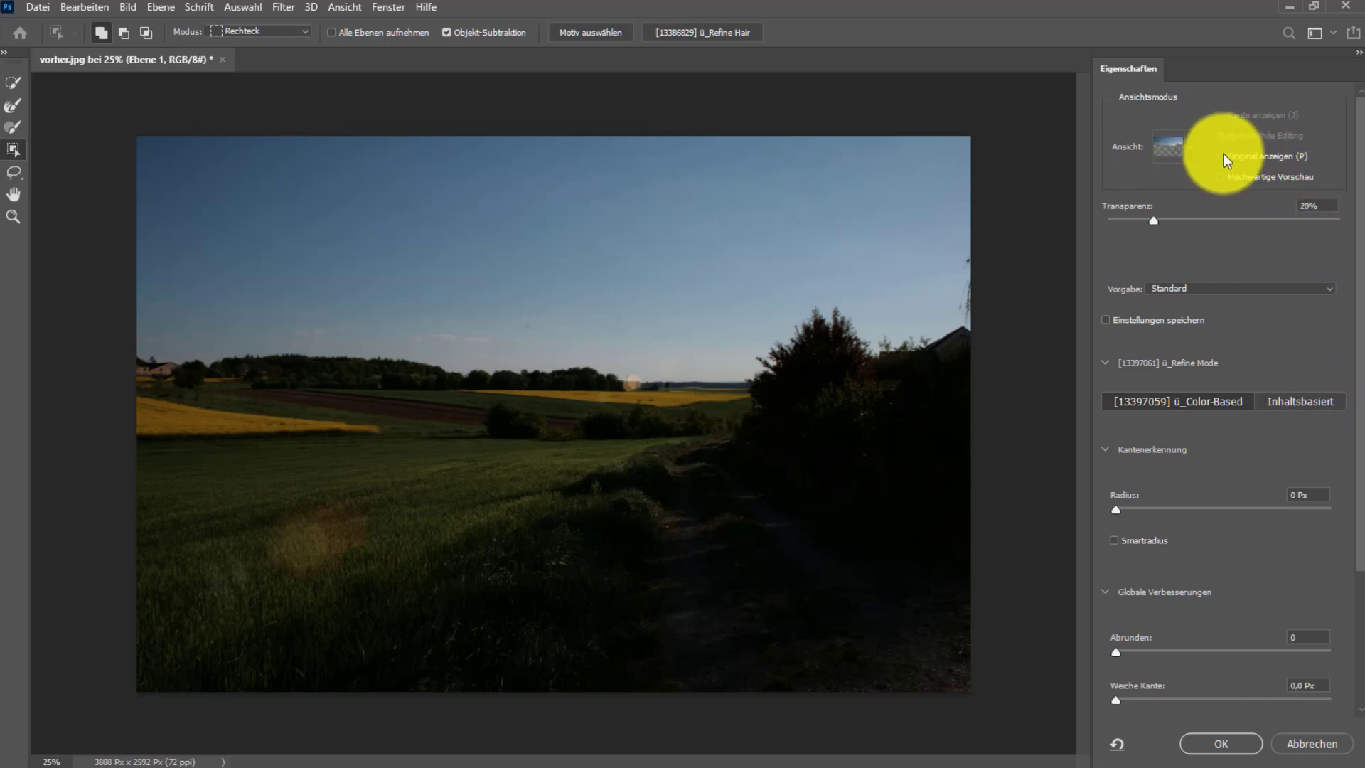
click(1197, 153)
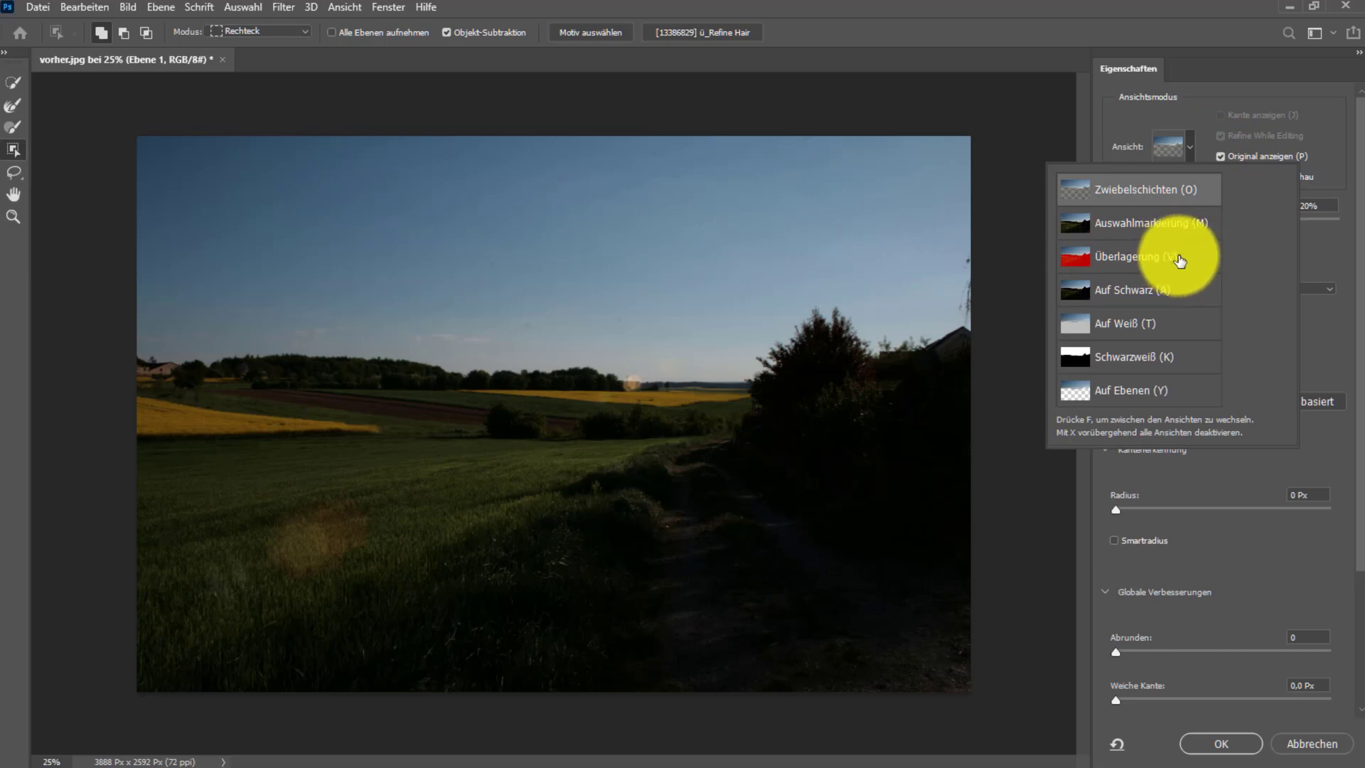
click(1342, 343)
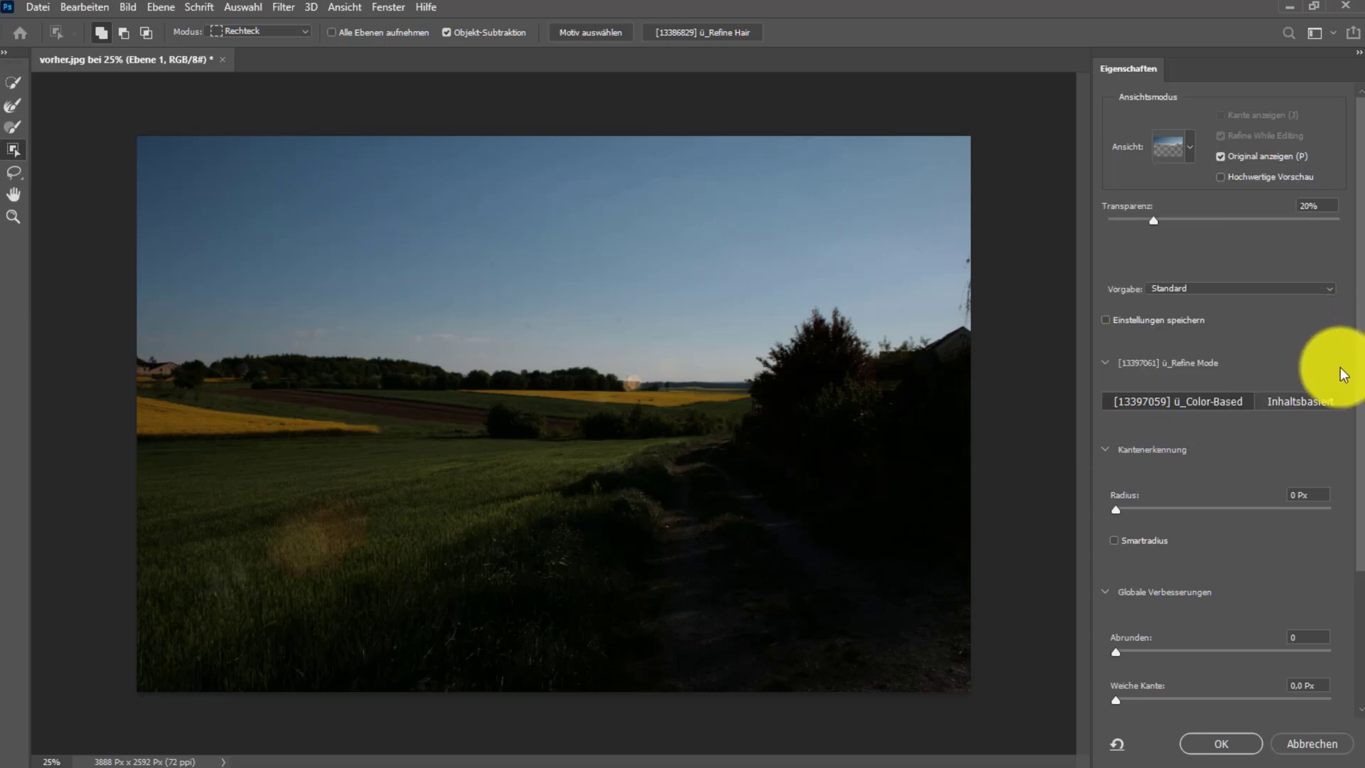
scroll(1358, 395, down, 1)
scroll(1358, 395, down, 2)
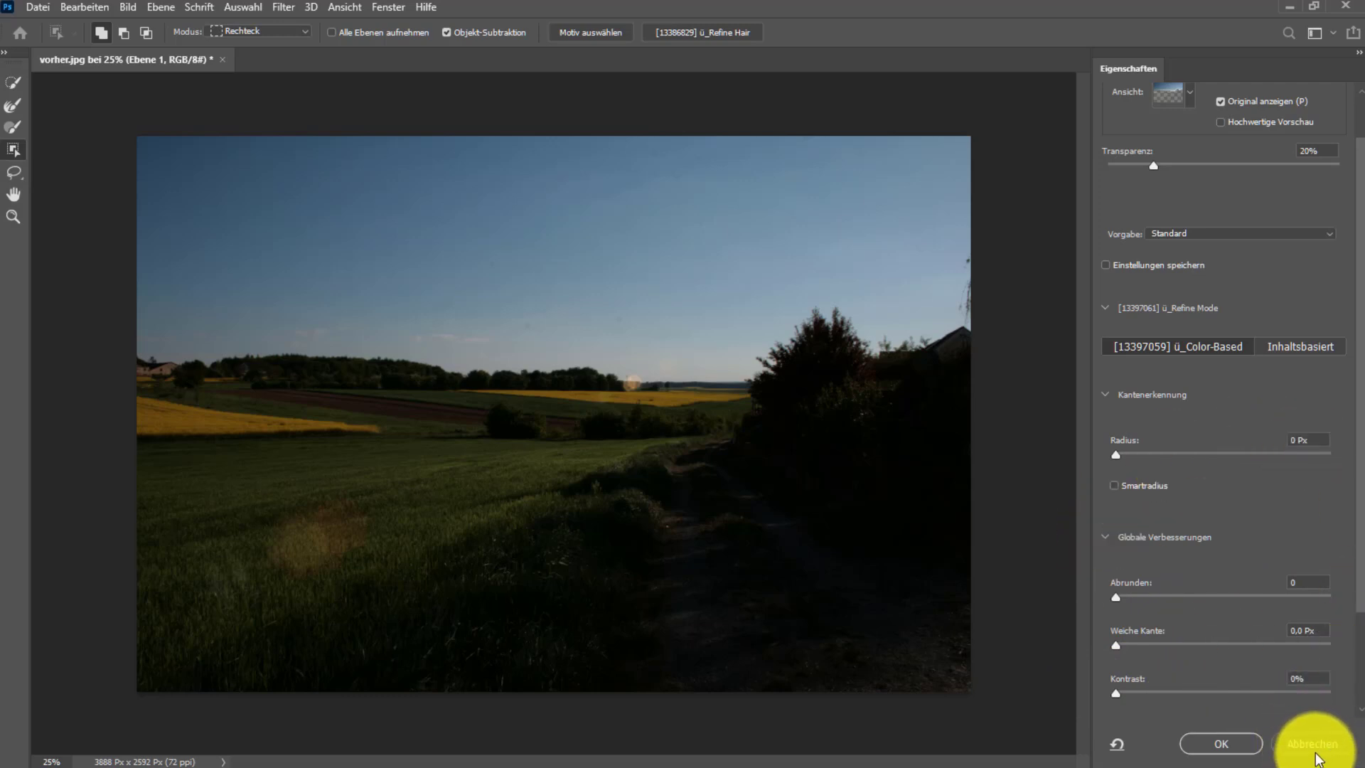
- Cancel Select and Mask, keeping vorher.jpg's sky selected, and glance at the Ebenen panel
click(1323, 751)
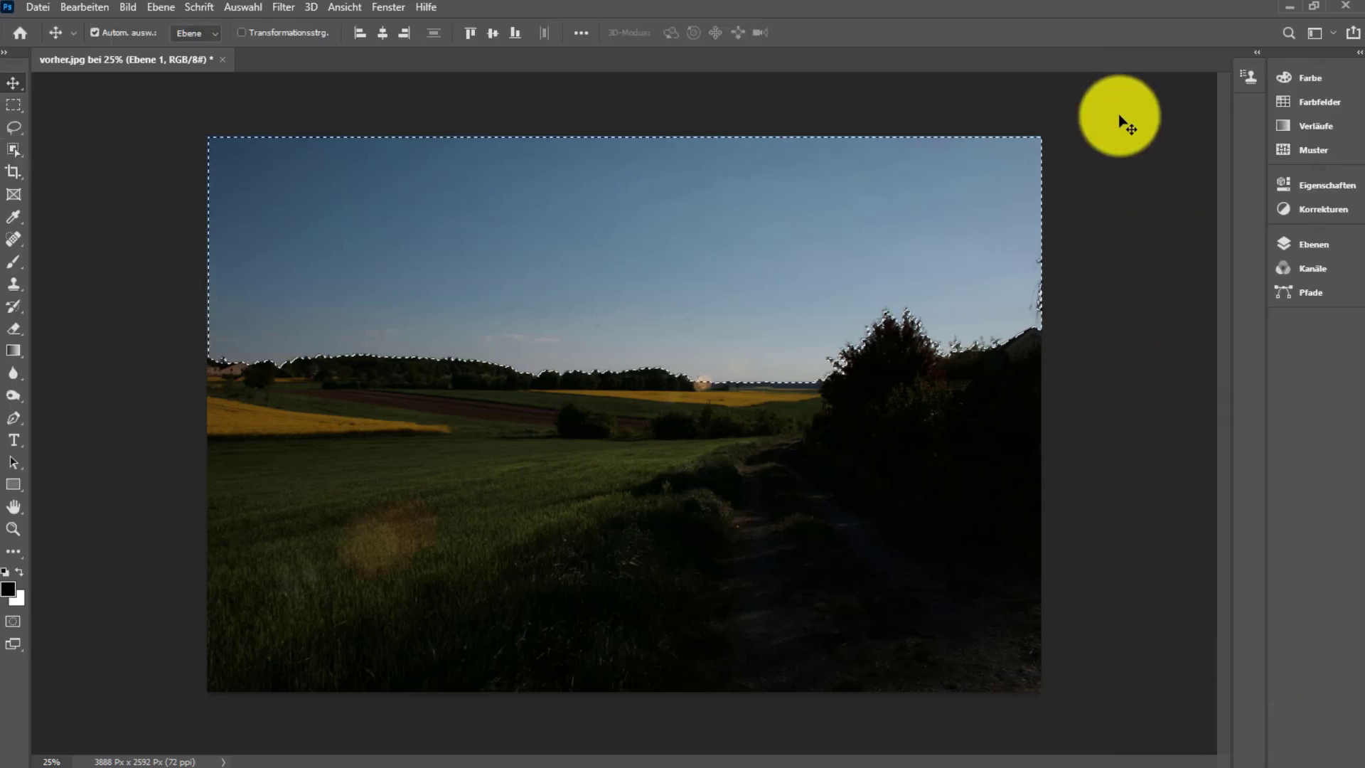
click(1313, 249)
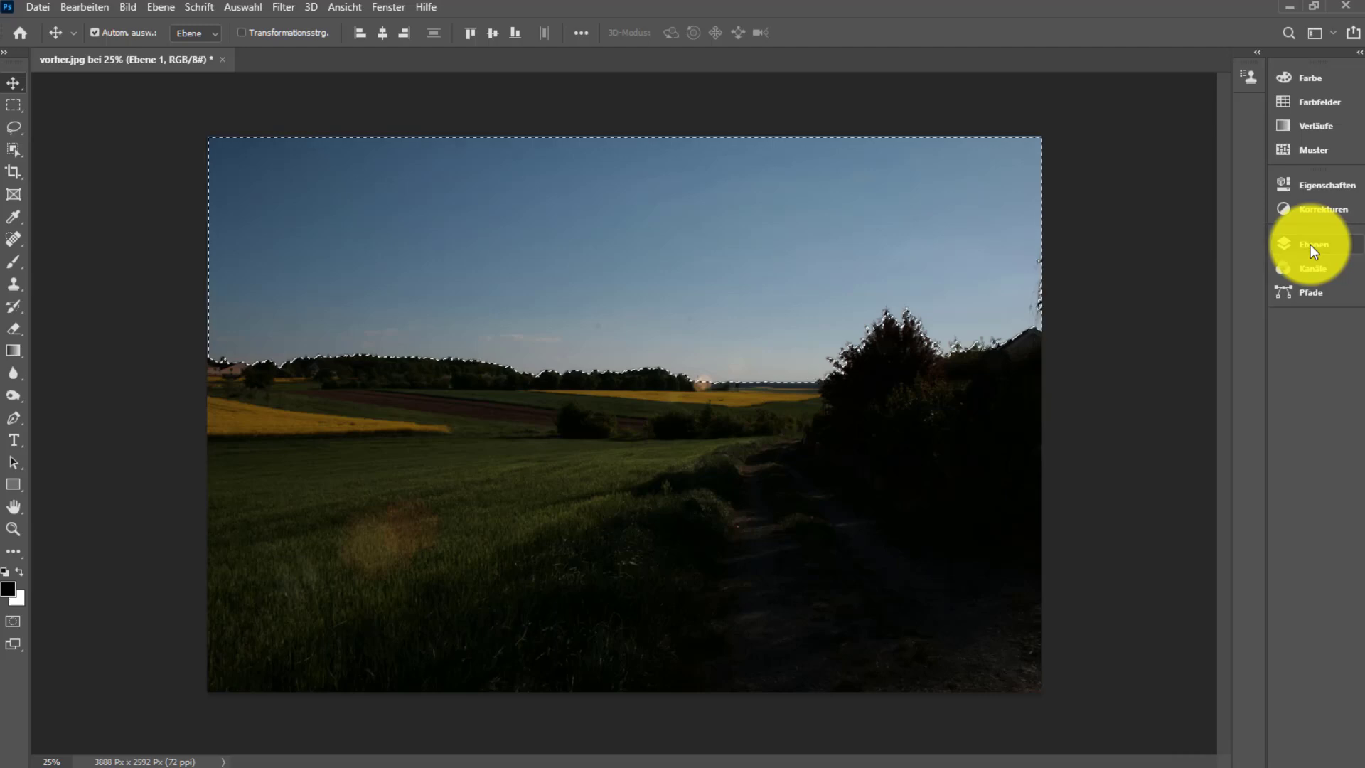